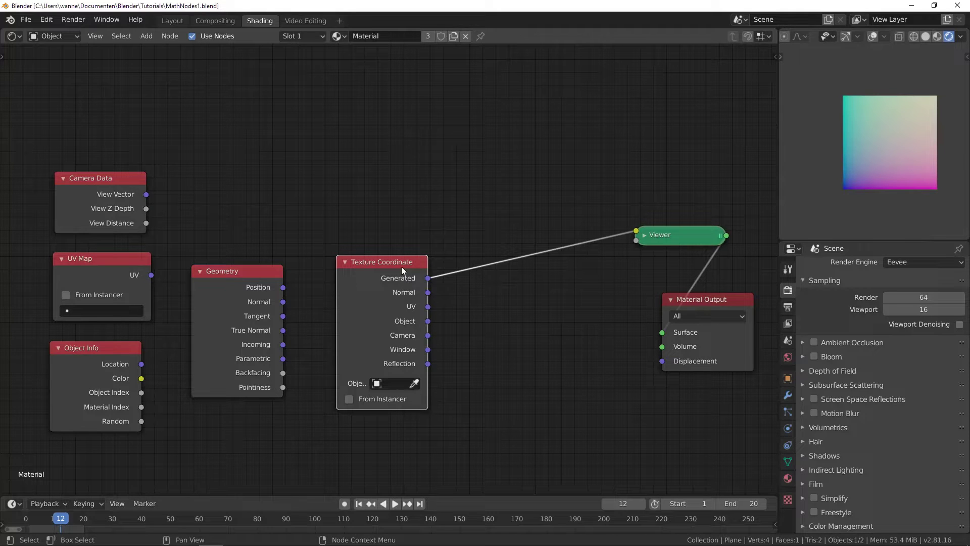
Add a cube to the scene and give it the existing Material
key(shift+a)
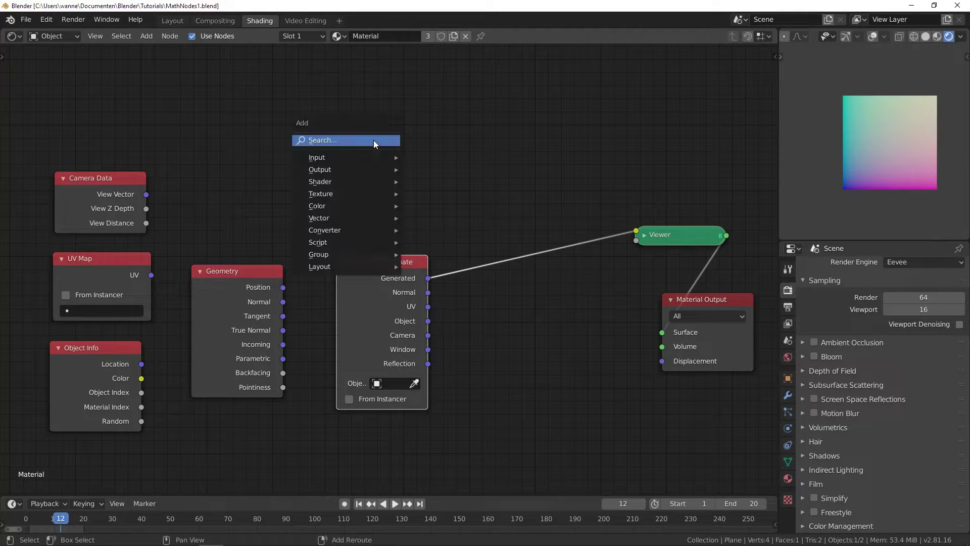
mouse_move(355, 162)
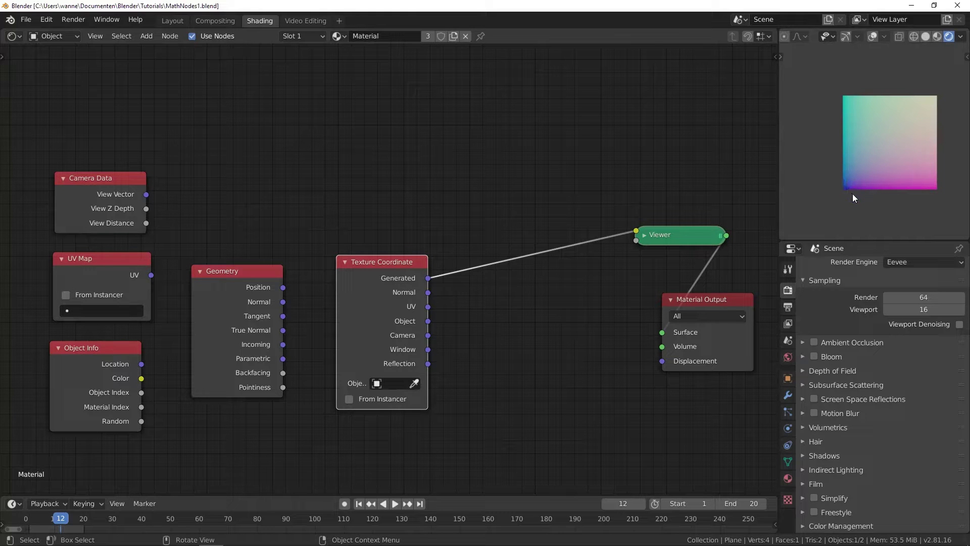
middle_drag(854, 195, 856, 92)
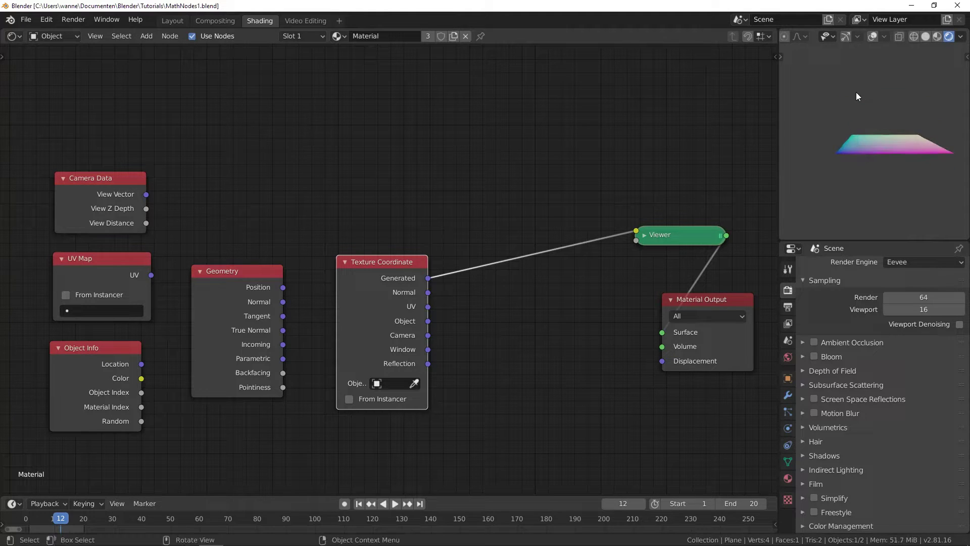
key(shift+a)
mouse_move(868, 127)
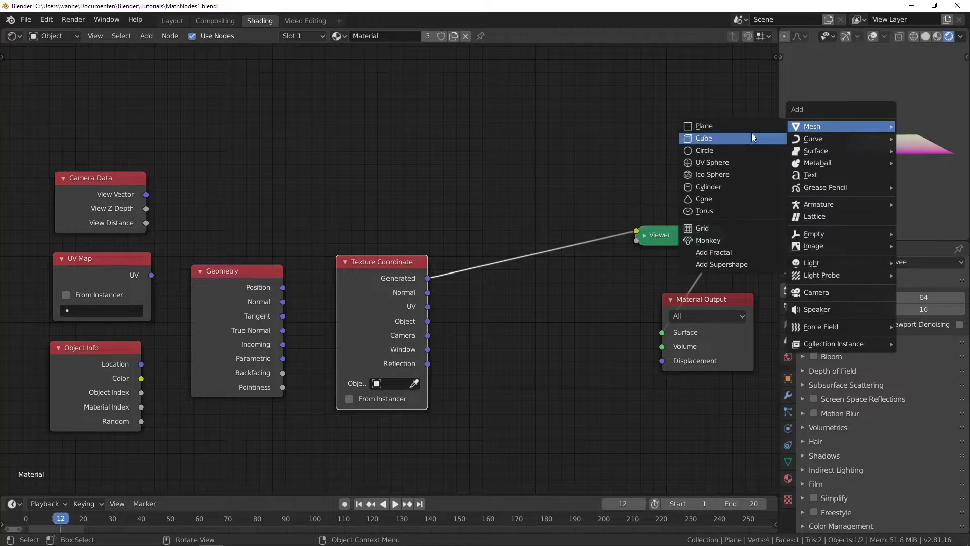
click(721, 137)
click(401, 68)
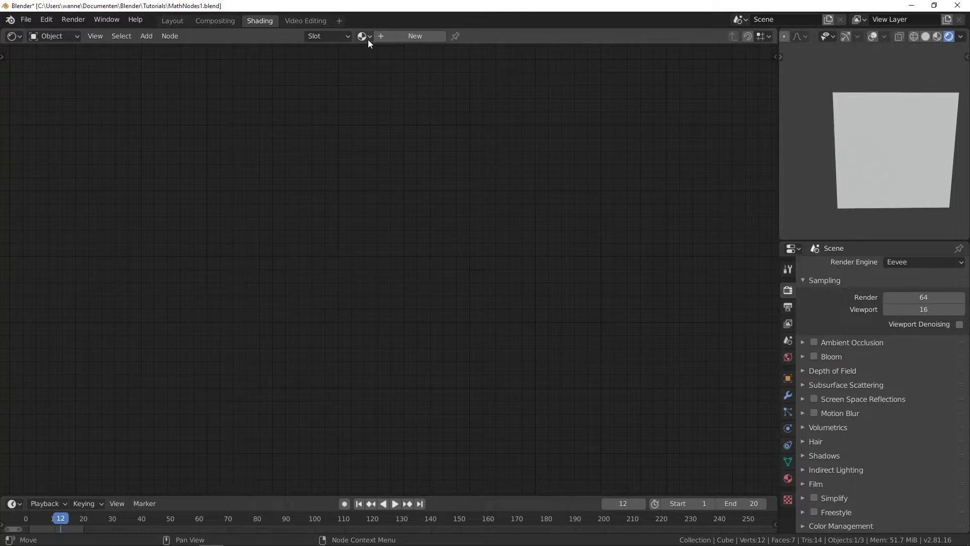
click(364, 36)
click(381, 55)
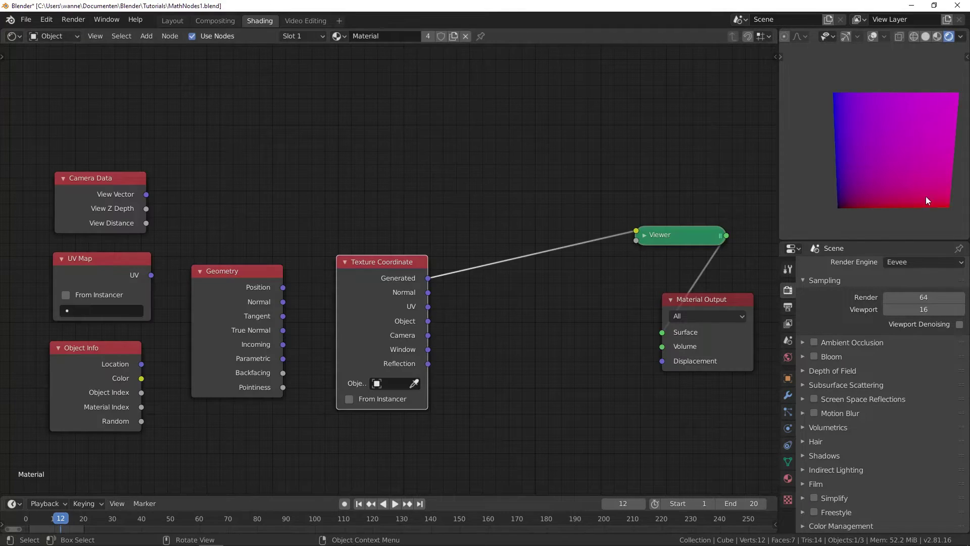
Orbit around the colour cube to inspect its faces from several angles
middle_drag(852, 128, 843, 84)
middle_drag(840, 191, 867, 170)
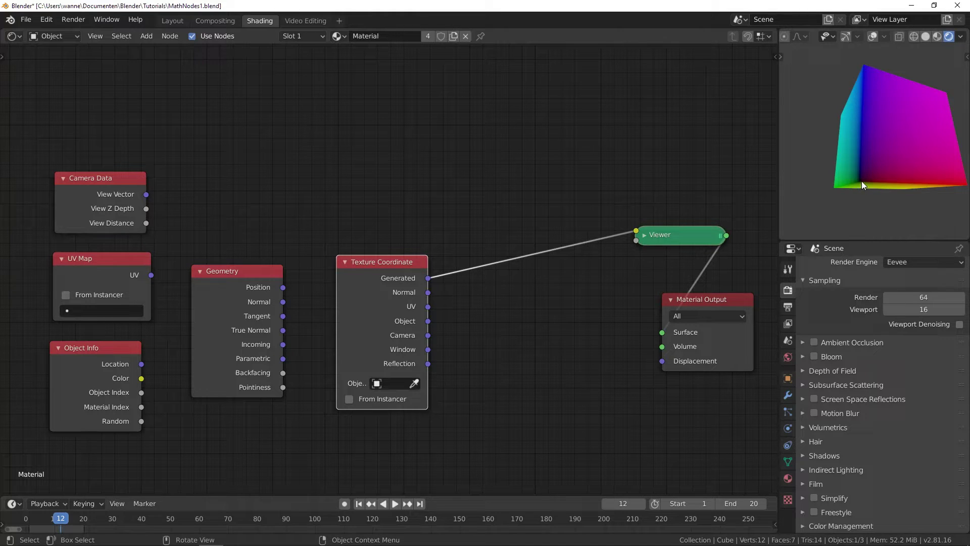
middle_drag(896, 80, 867, 181)
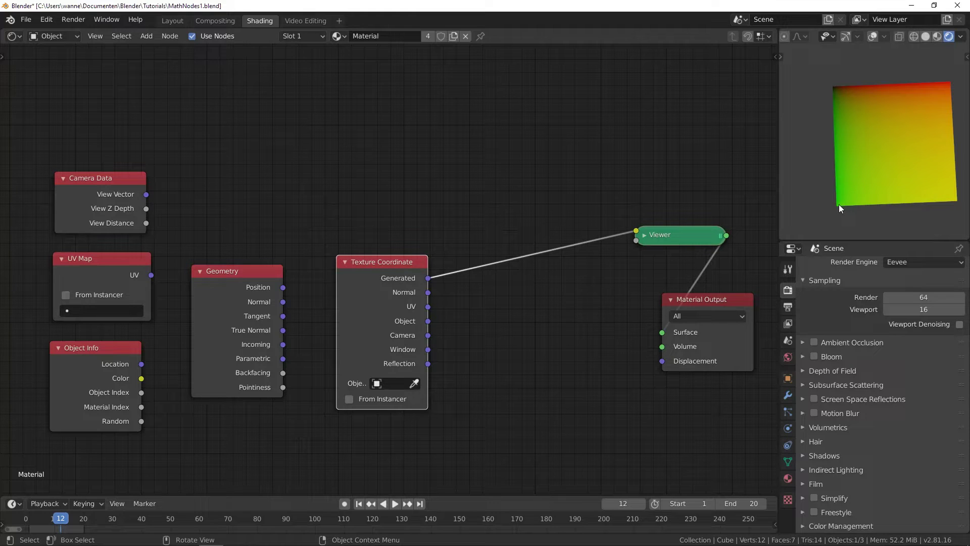
middle_drag(889, 145, 909, 108)
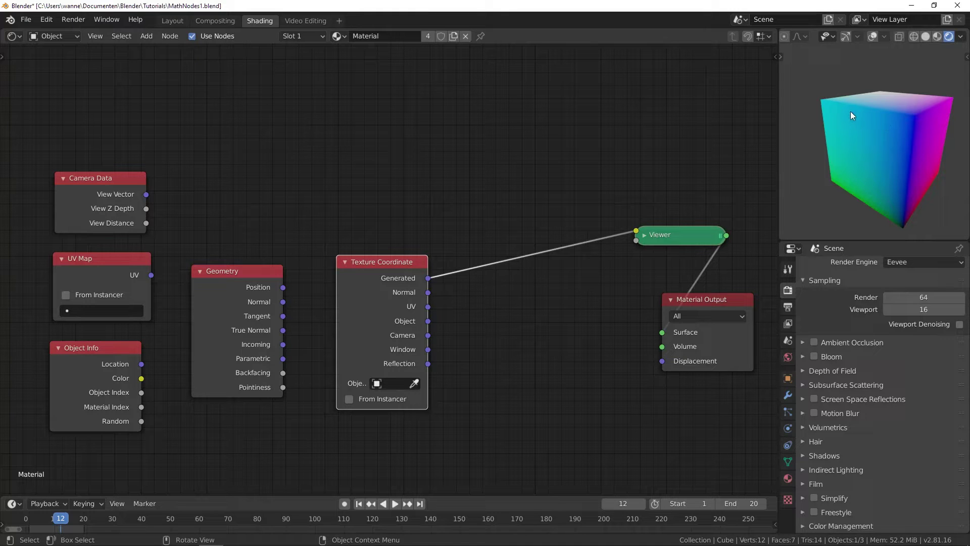
middle_drag(852, 120, 896, 170)
Delete the cube and preview the plane's Texture Coordinate Normal output in the Viewer
key(x)
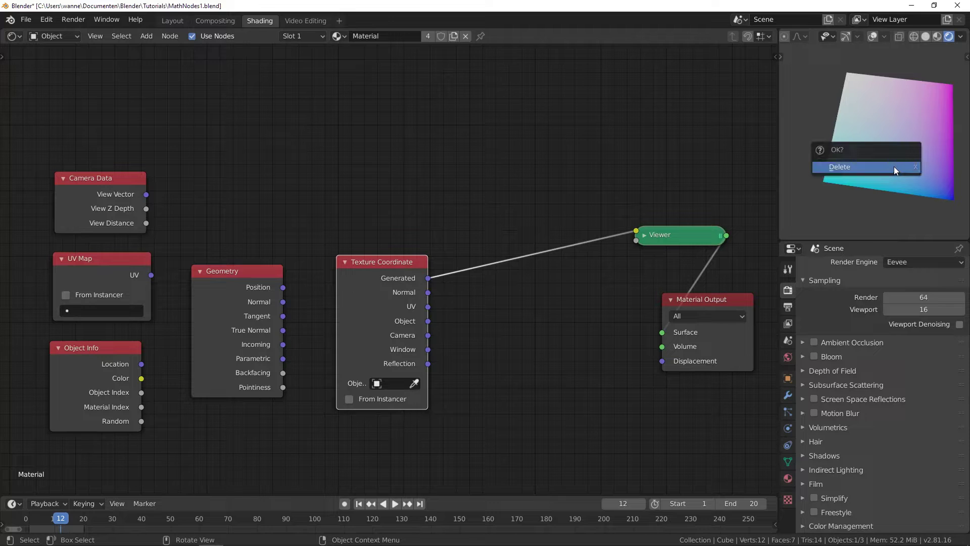
click(893, 165)
click(888, 141)
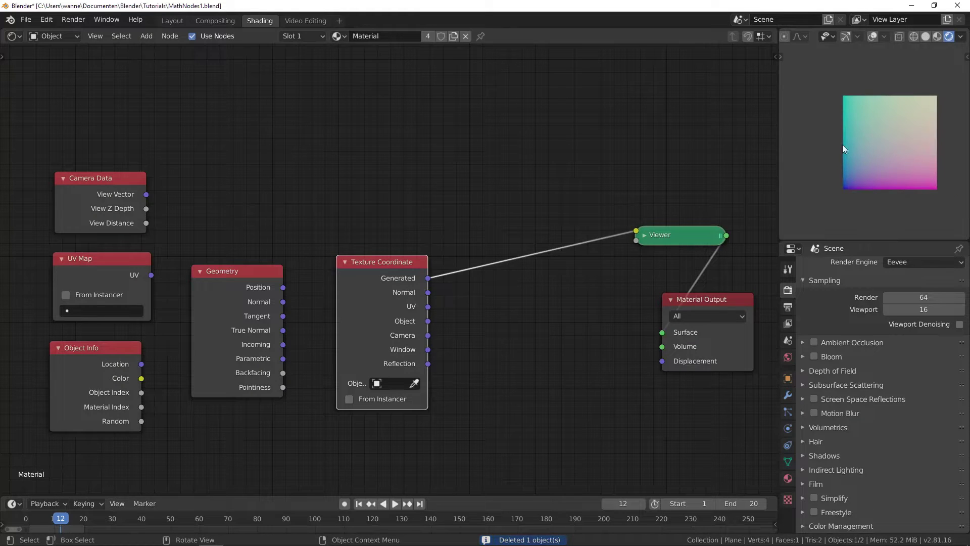
scroll(611, 319, down, 2)
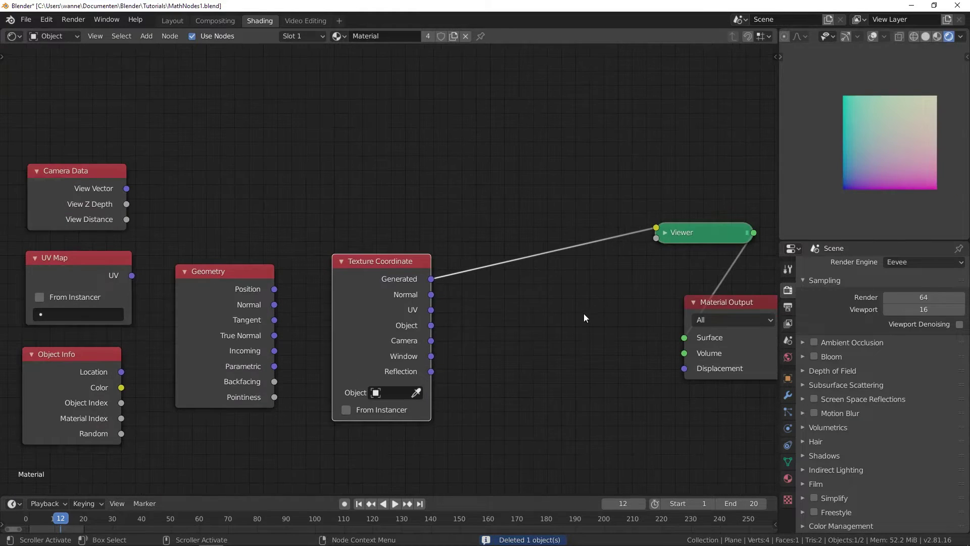
middle_drag(584, 313, 505, 296)
ctrl+shift+click(329, 293)
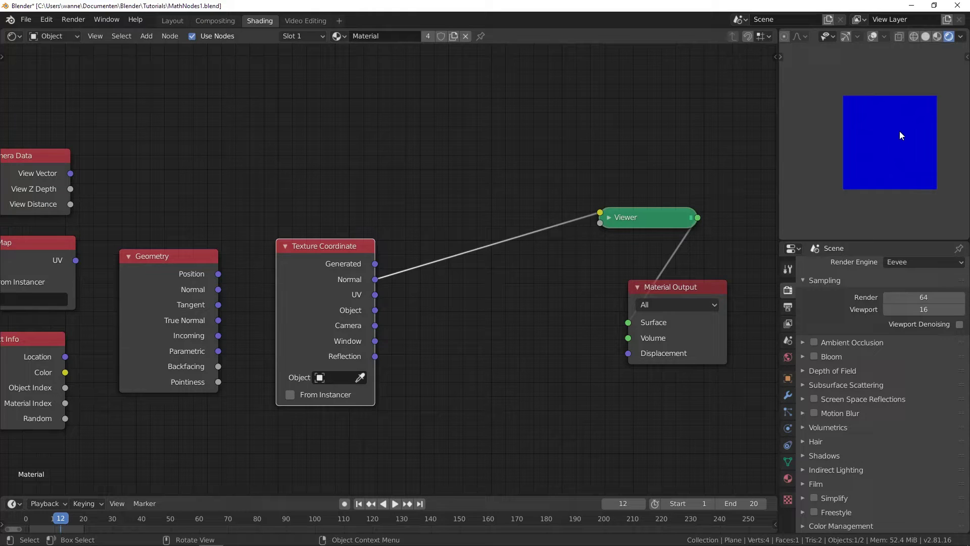
Add a UV sphere with 16 segments and 8 rings
scroll(884, 147, down, 1)
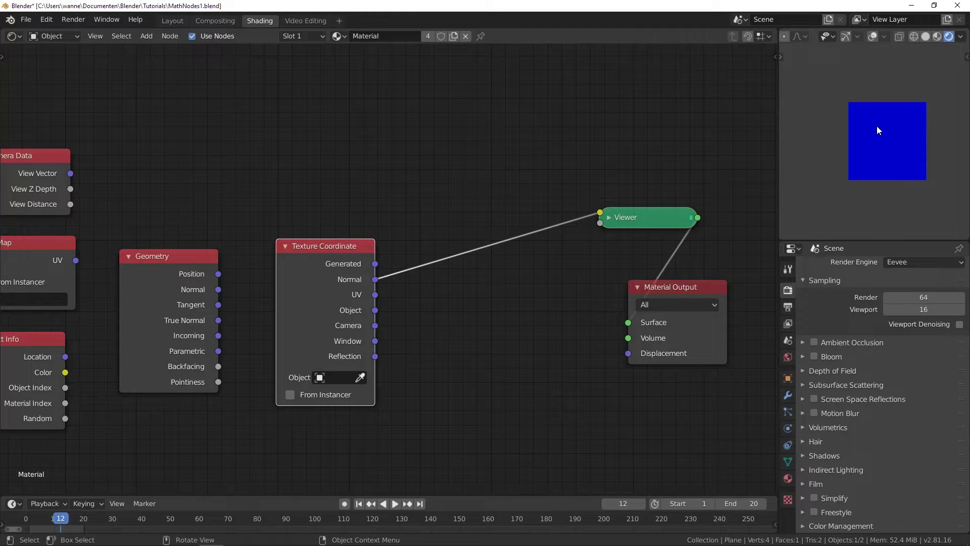
key(shift+a)
mouse_move(876, 126)
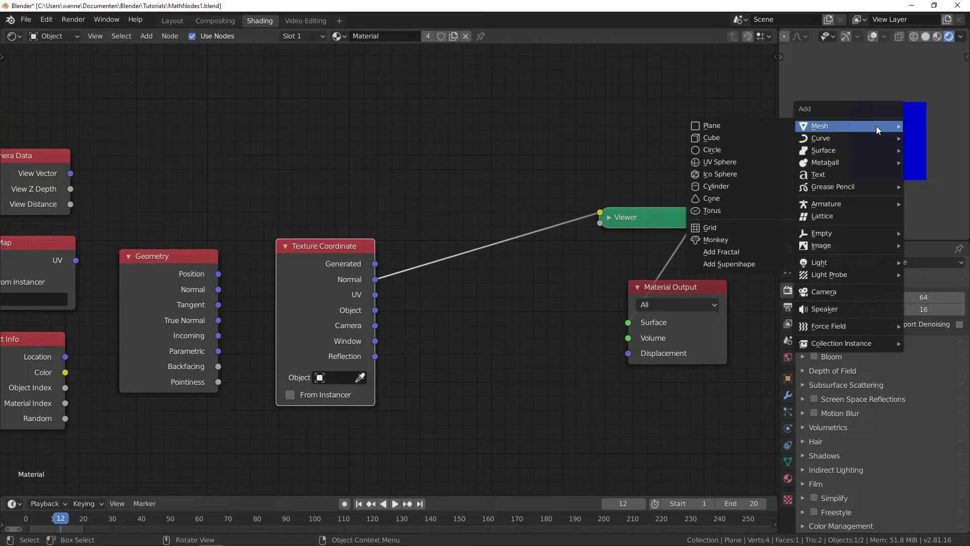
click(728, 161)
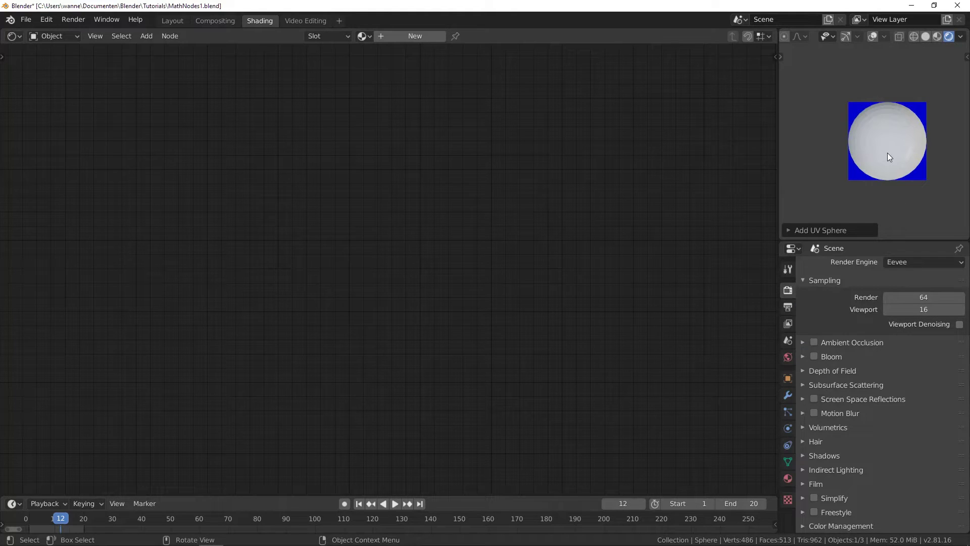
click(828, 231)
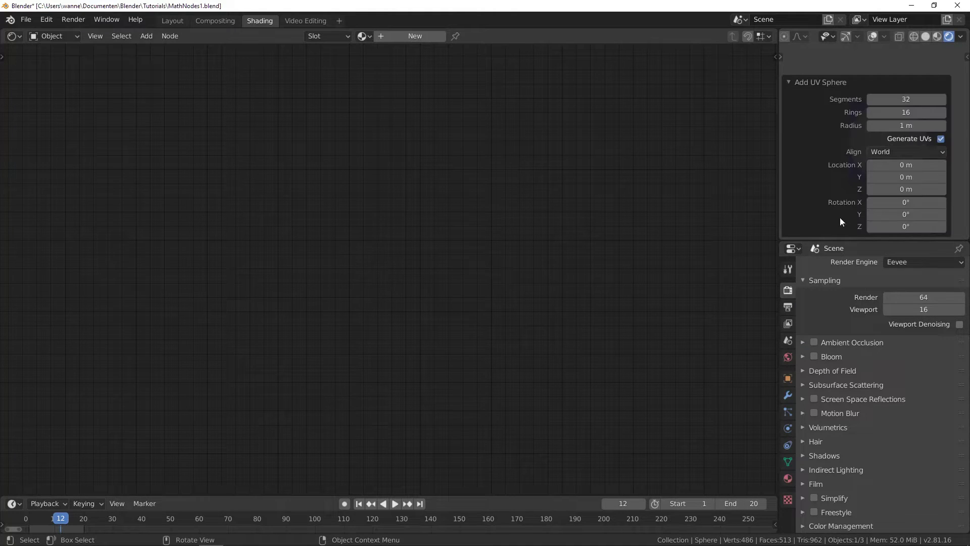
click(903, 101)
text(16)
key(Return)
click(913, 111)
text(8)
key(Return)
click(891, 55)
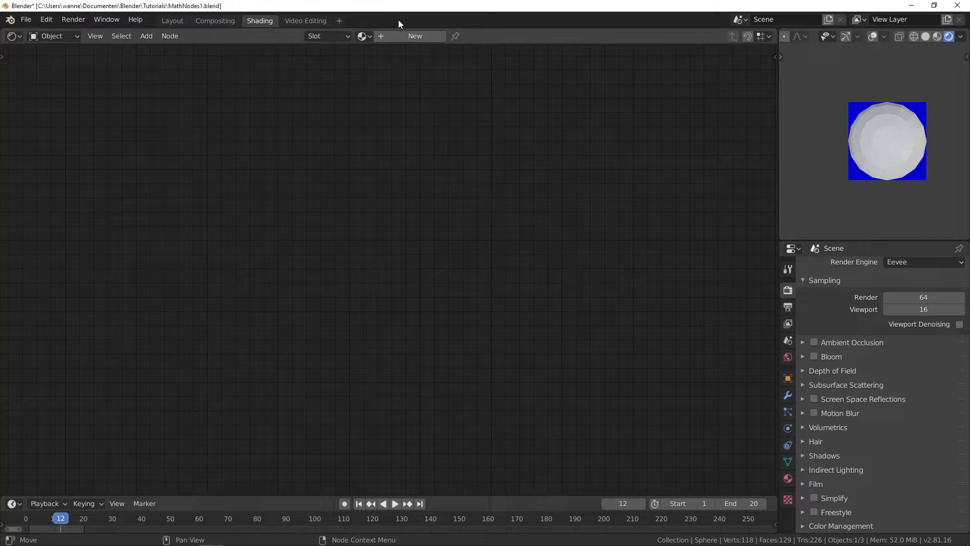
Assign the existing Material to the sphere and view its normal-based colours
click(364, 36)
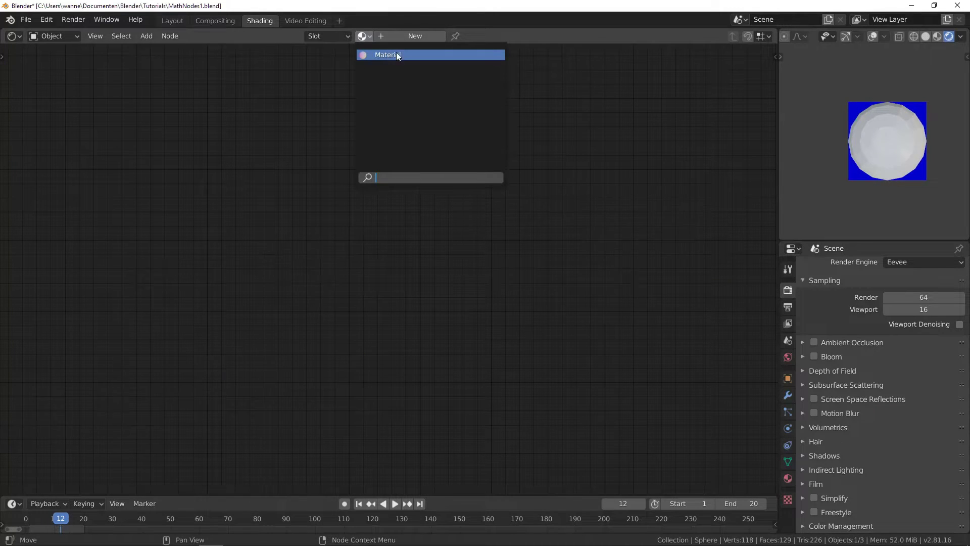
click(399, 55)
middle_drag(901, 171, 887, 104)
scroll(899, 107, up, 2)
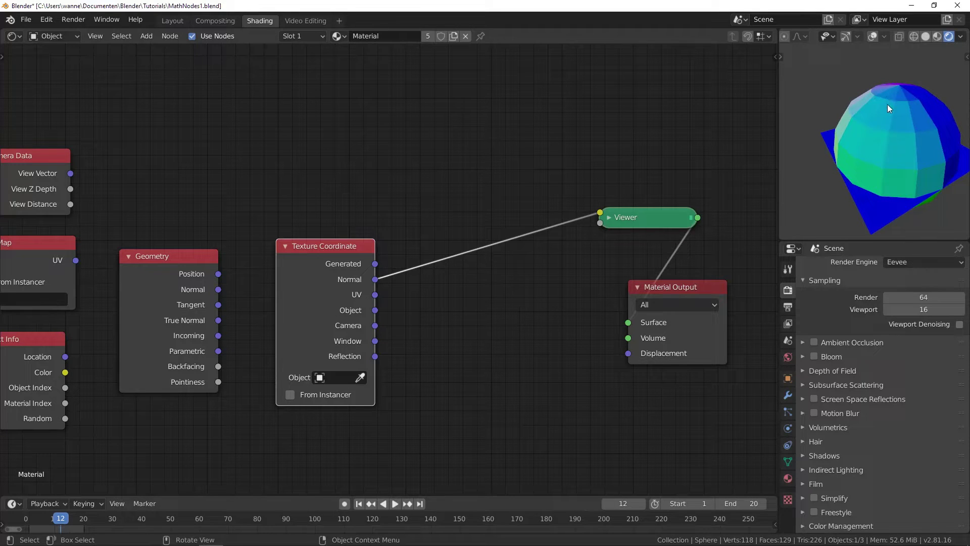
click(172, 20)
scroll(457, 216, up, 4)
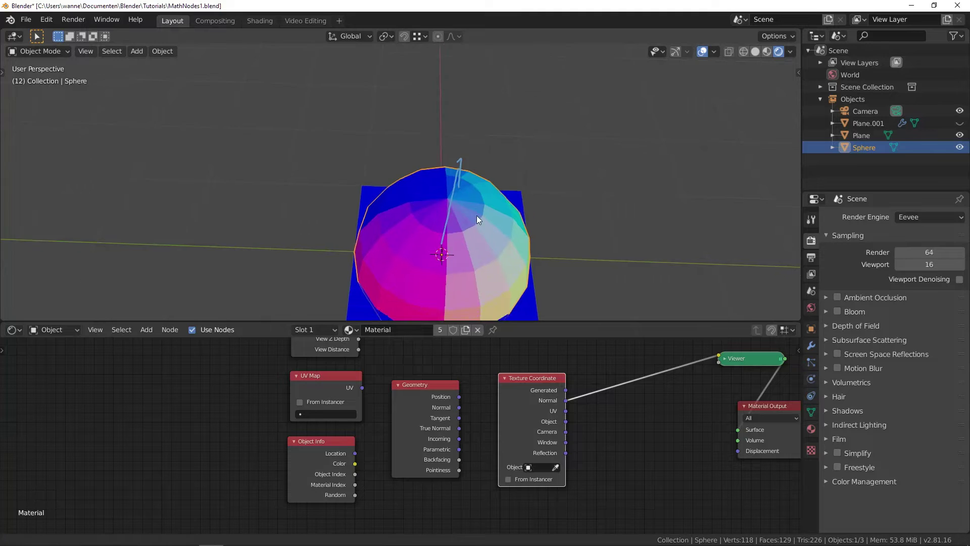
middle_drag(444, 123, 425, 167)
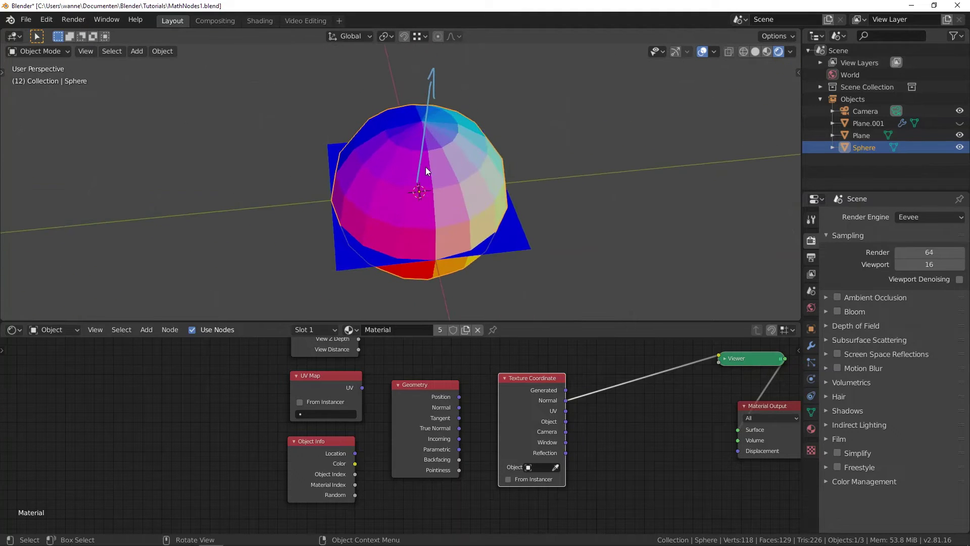
key(n)
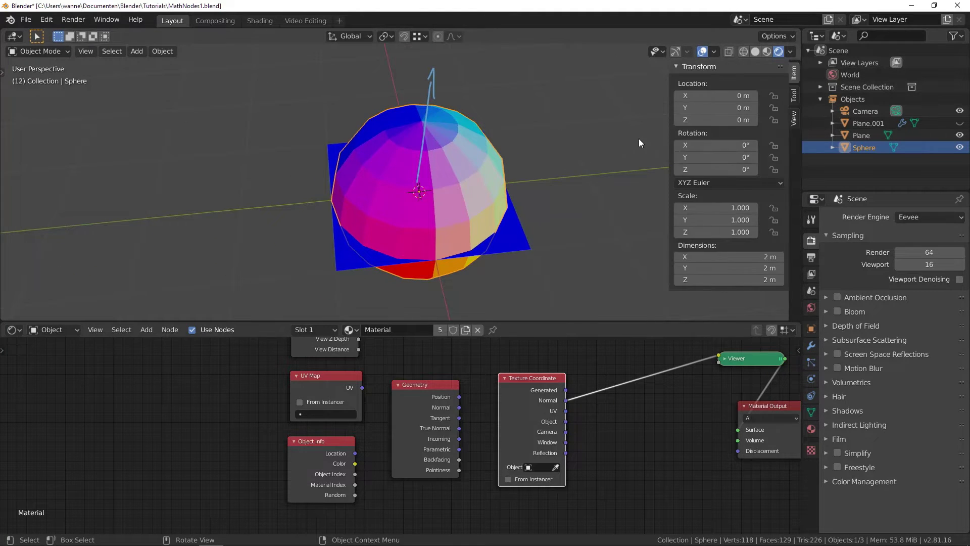
click(794, 120)
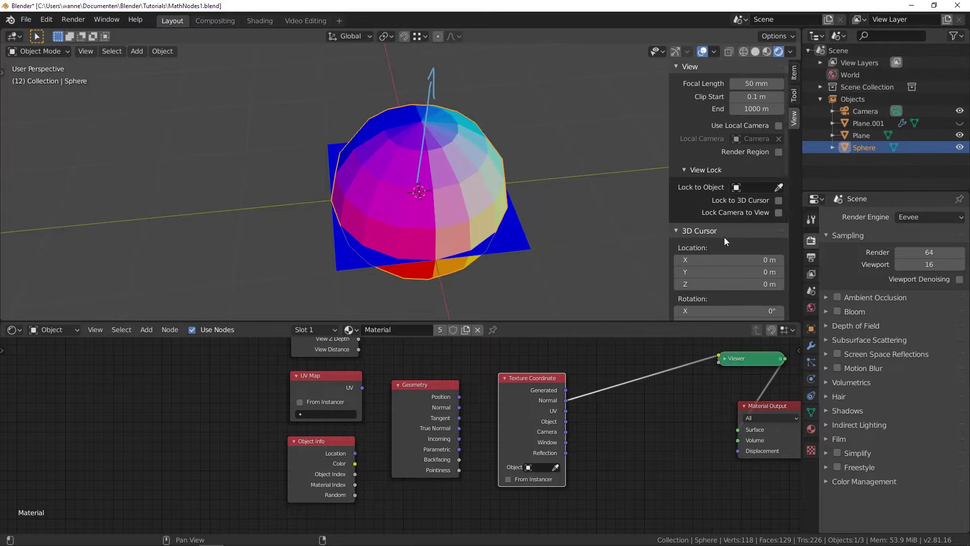
scroll(728, 232, down, 5)
scroll(781, 308, up, 2)
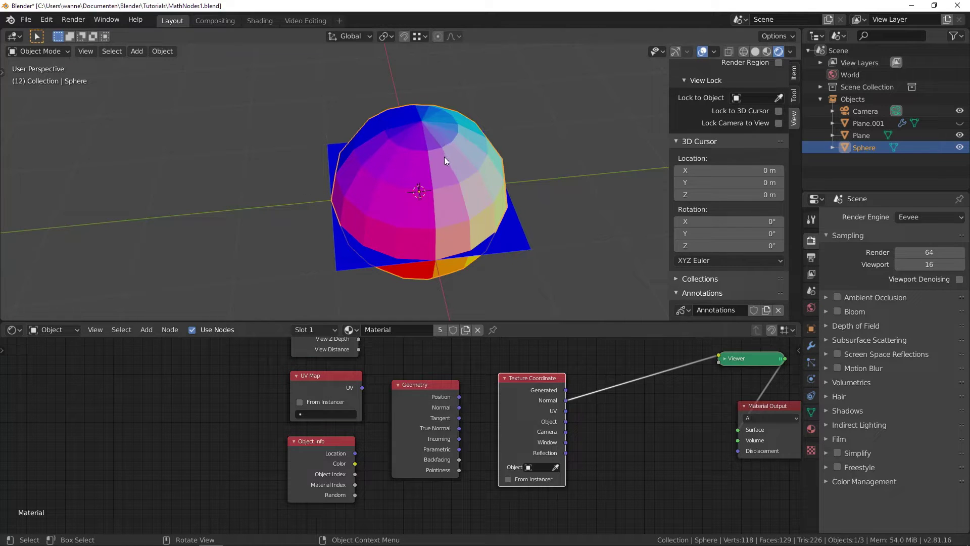
middle_drag(458, 156, 450, 135)
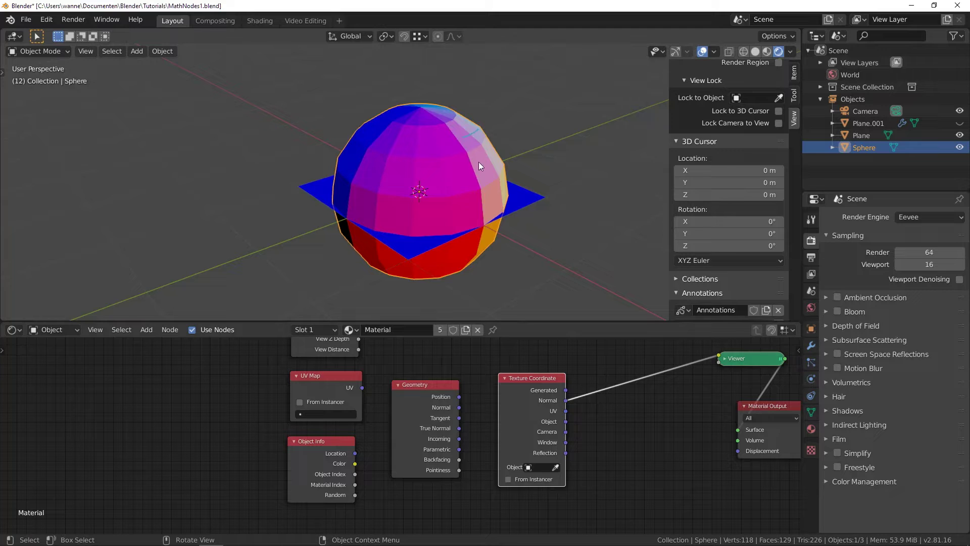
mouse_move(480, 161)
mouse_down()
mouse_move(539, 157)
mouse_move(530, 153)
mouse_move(532, 162)
mouse_up()
mouse_move(497, 200)
middle_down()
mouse_move(523, 196)
mouse_move(477, 204)
mouse_move(486, 197)
middle_up()
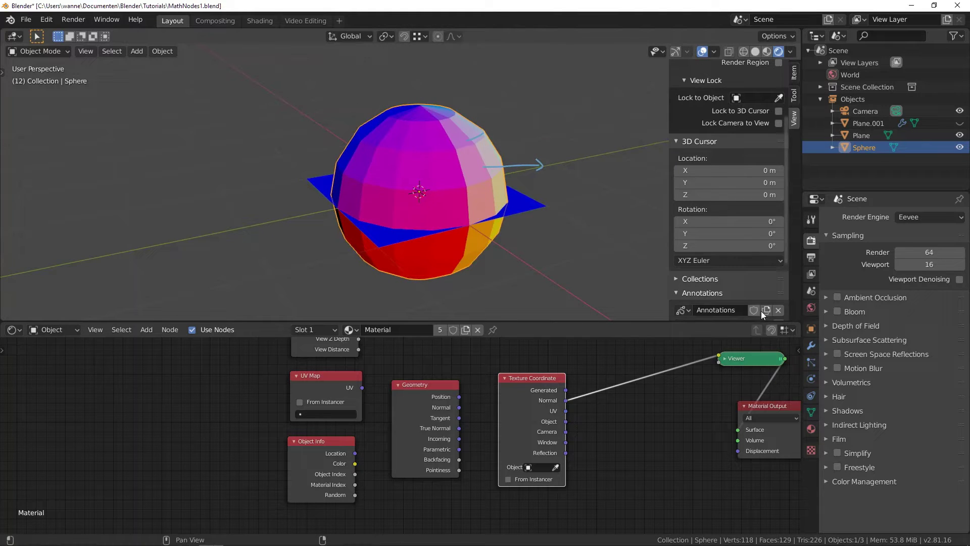
click(779, 309)
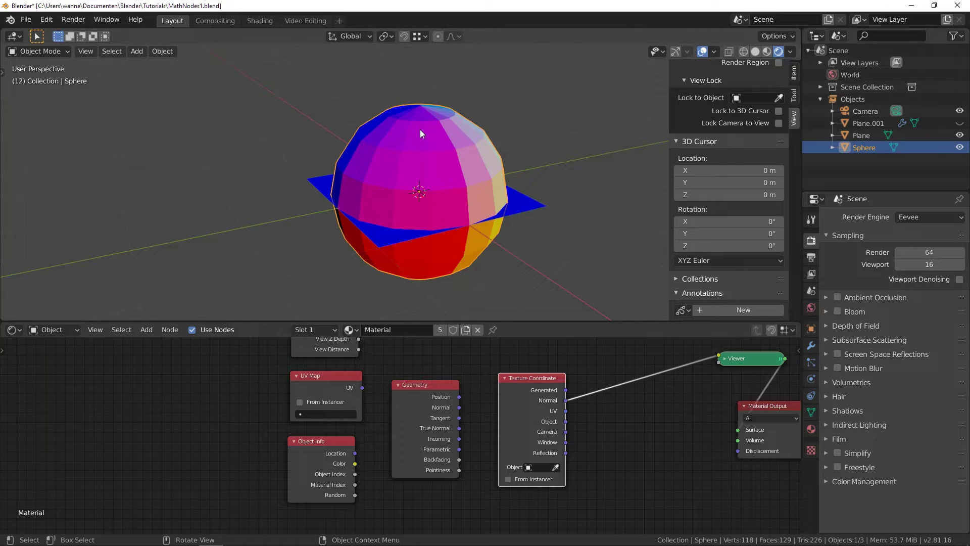
click(259, 20)
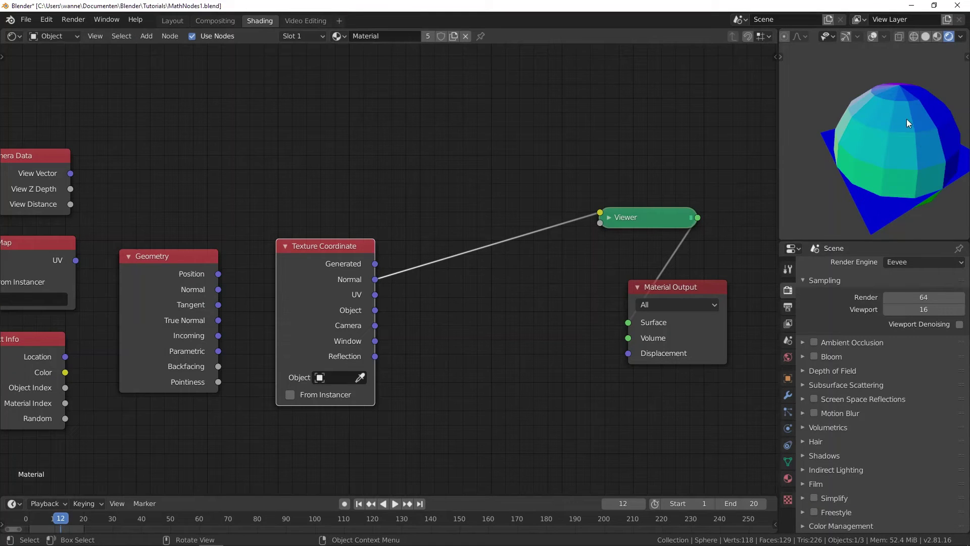
Try rotating the sphere and then the plane, leaving both unrotated, and show the Layout workspace
key(r)
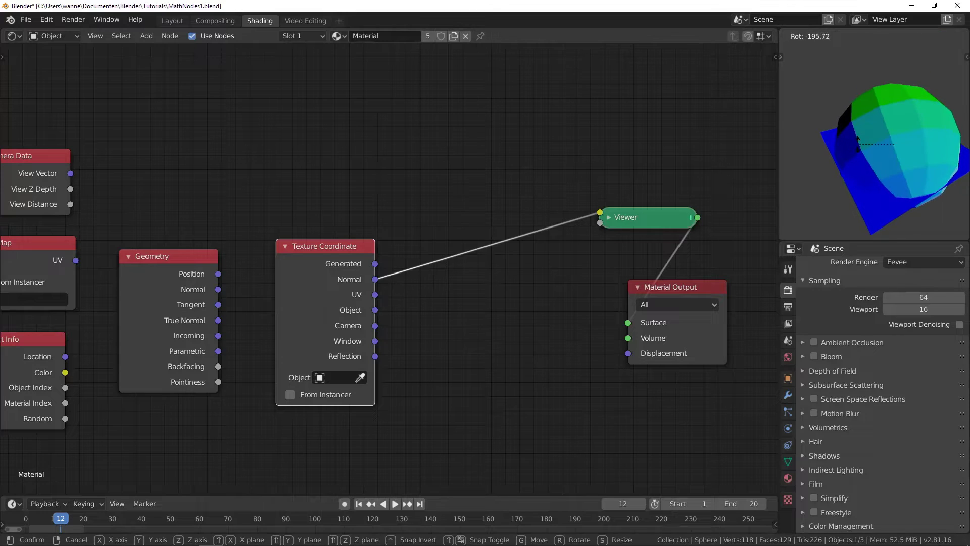
right_click(861, 142)
click(872, 195)
key(r)
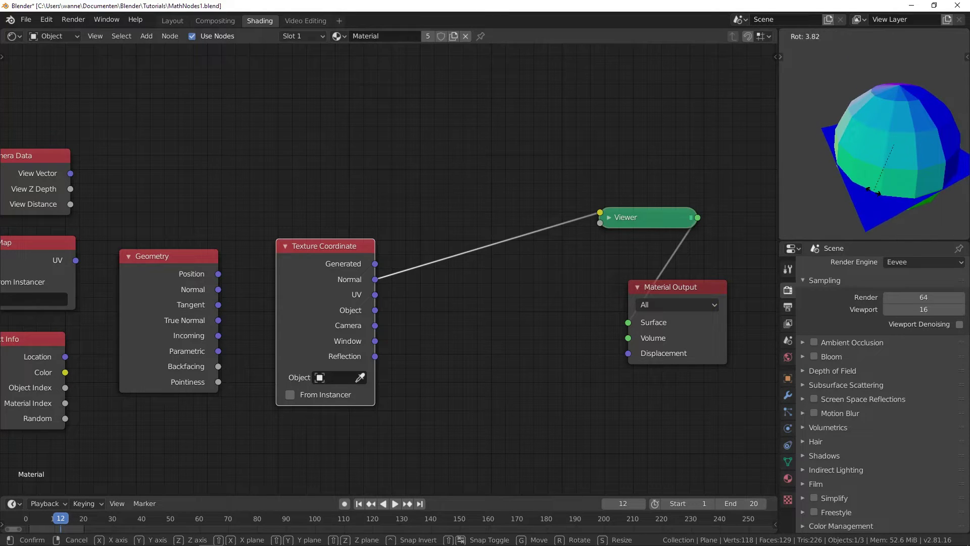
click(920, 199)
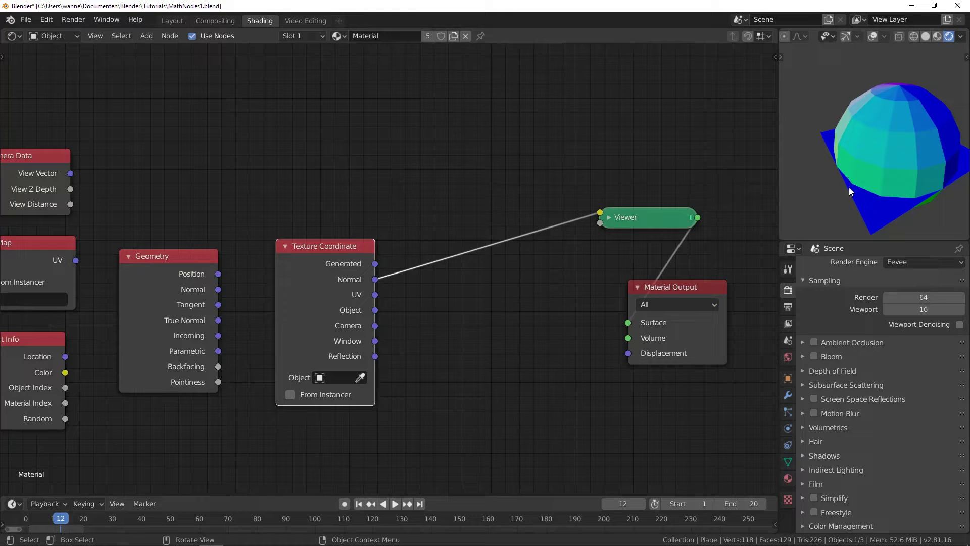
click(174, 24)
Test-rotate the sphere's mesh in Edit Mode, cancel it, and return to Object Mode
click(420, 169)
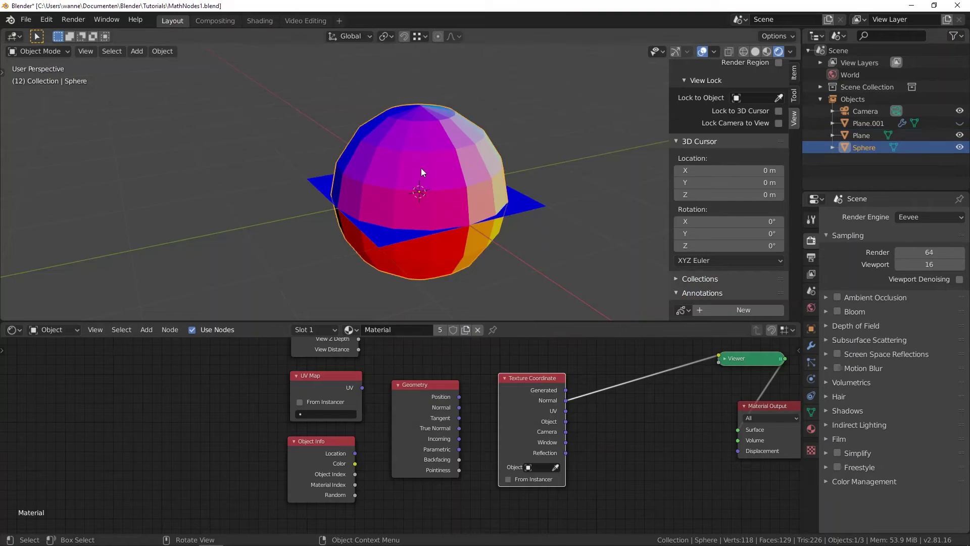
key(Tab)
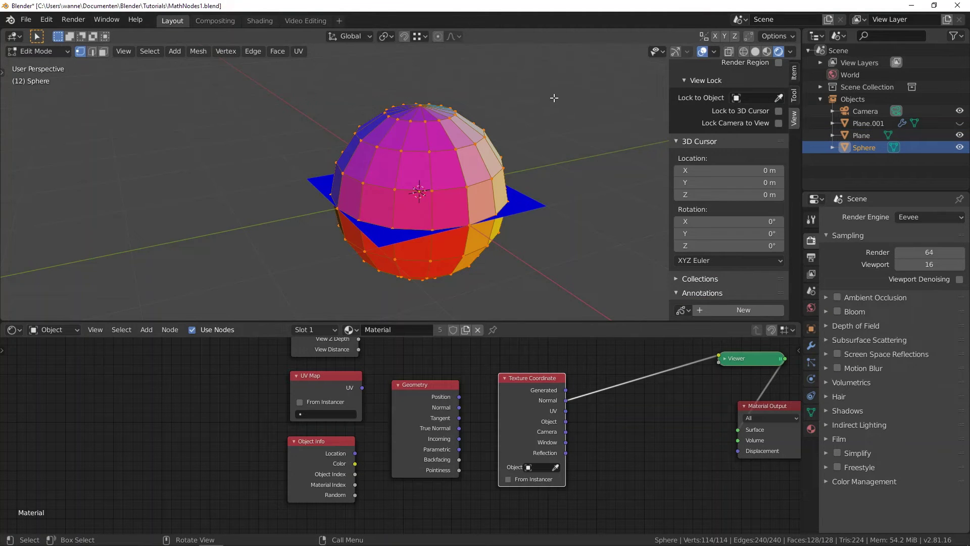
key(r)
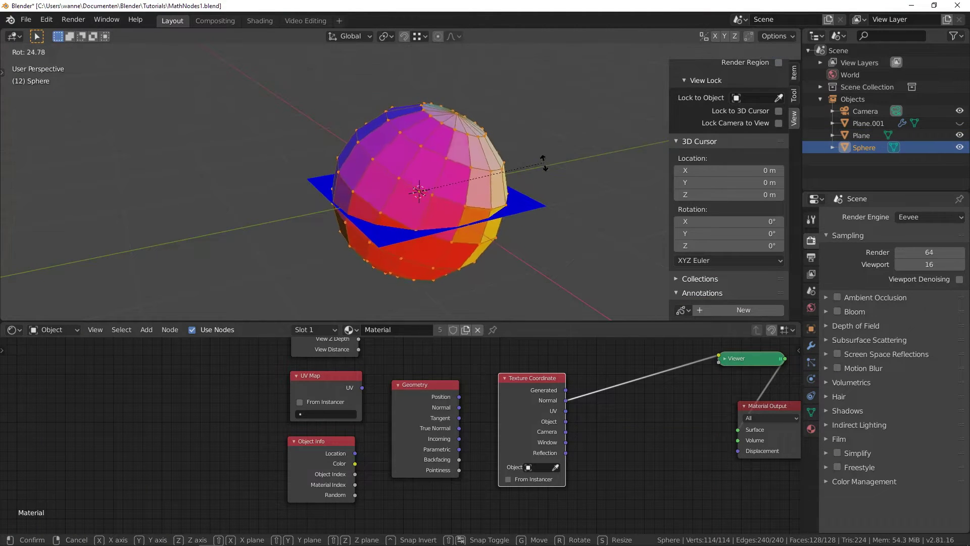
right_click(281, 233)
click(394, 238)
key(Tab)
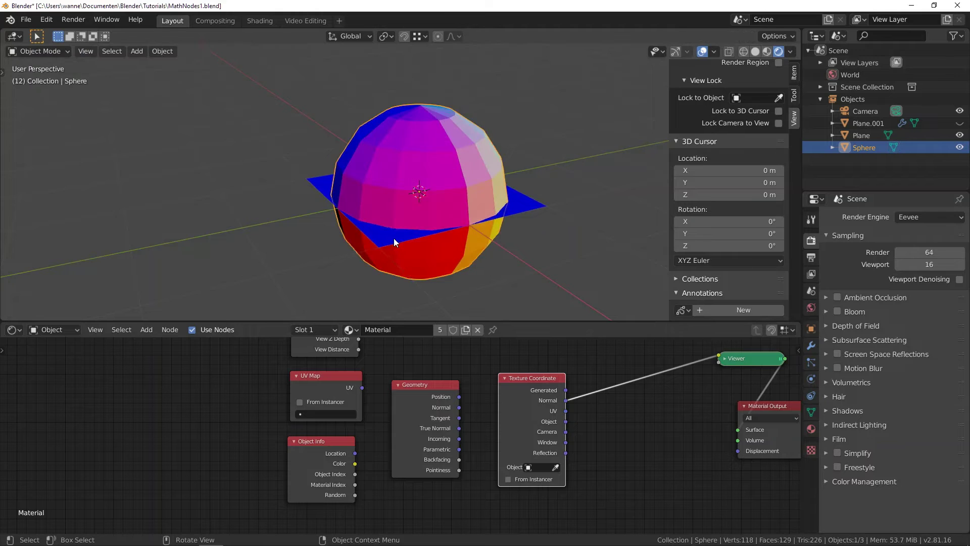
Test-rotate the plane in Object and Edit Mode, cancelling each rotation
click(393, 238)
key(r)
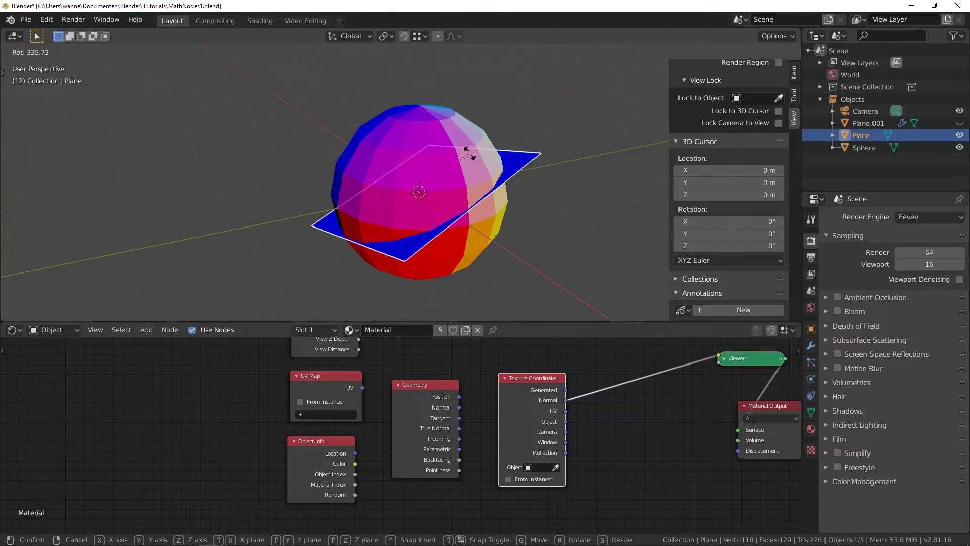
right_click(480, 165)
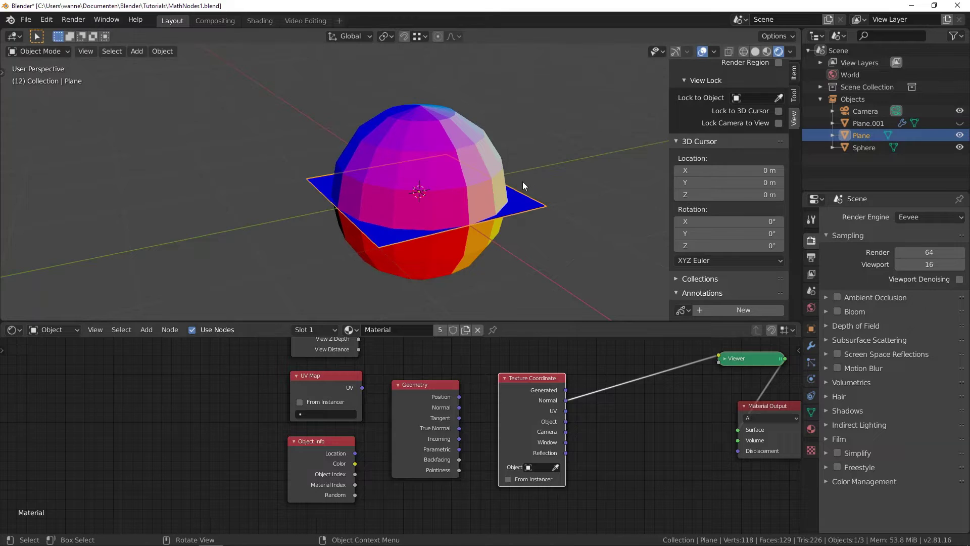
key(Tab)
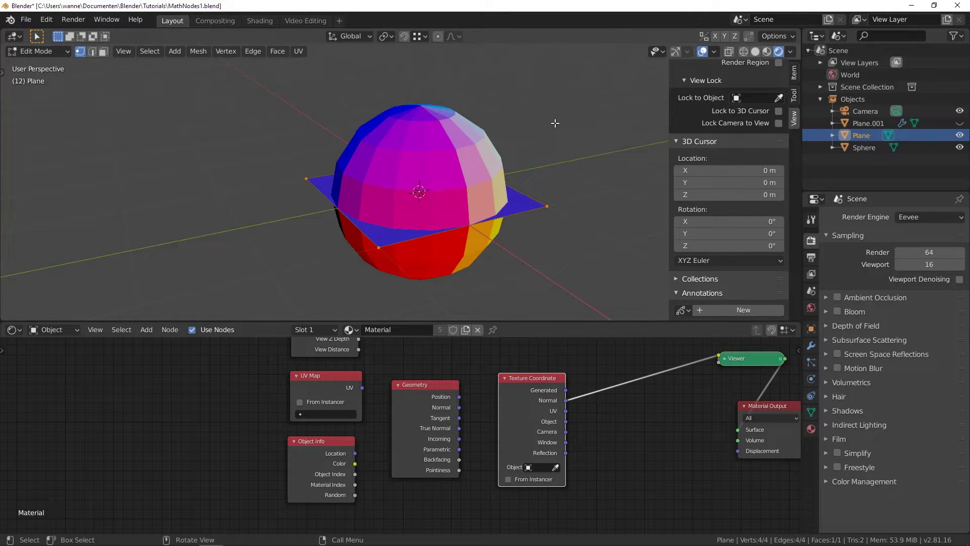
key(r)
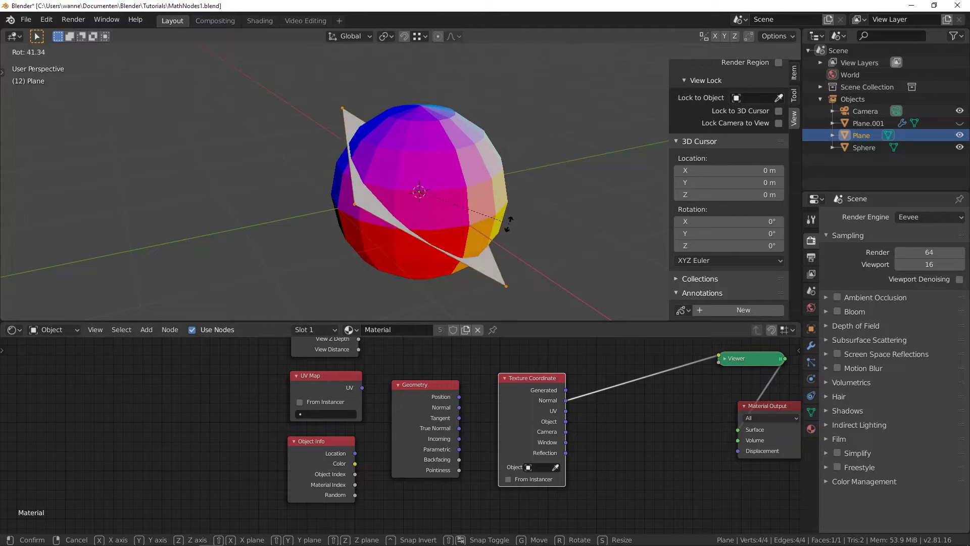
right_click(550, 155)
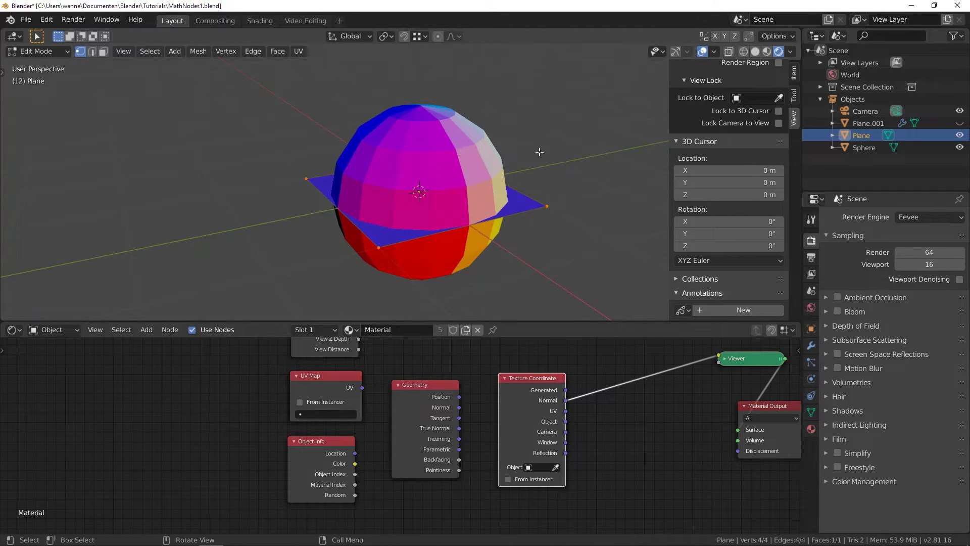
key(Tab)
In the Shading workspace, delete the sphere
click(264, 20)
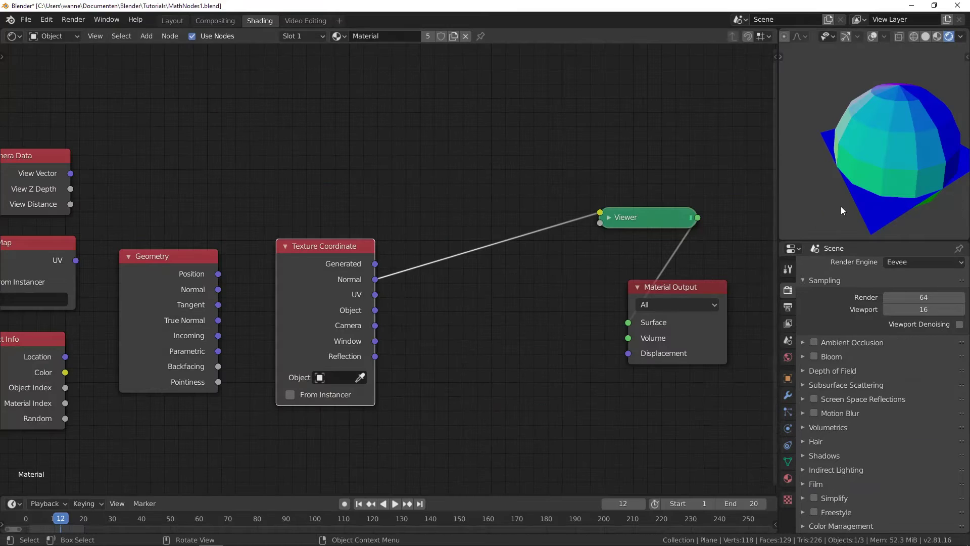
click(897, 150)
key(x)
click(896, 150)
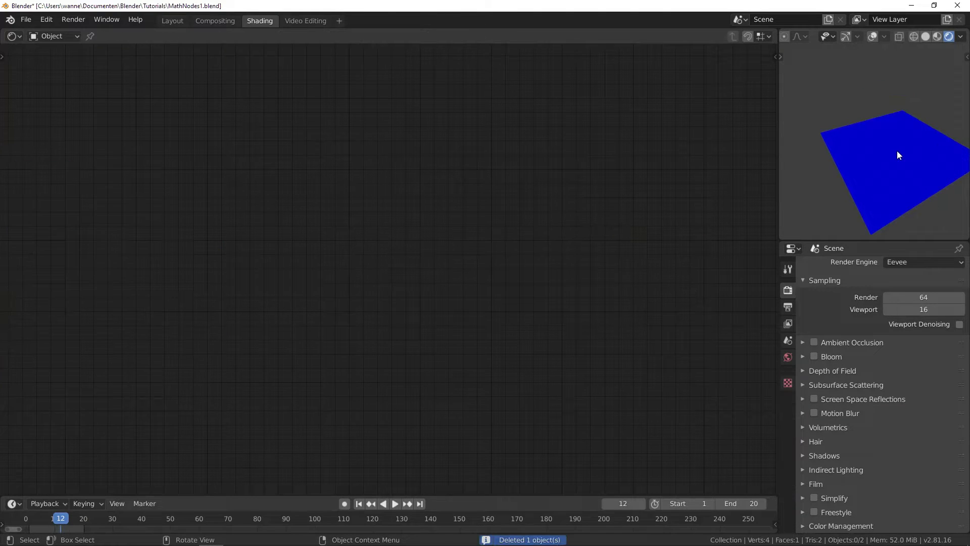
View the plane from the top and send Texture Coordinate's UV output to the Viewer
click(878, 174)
key(KP_7)
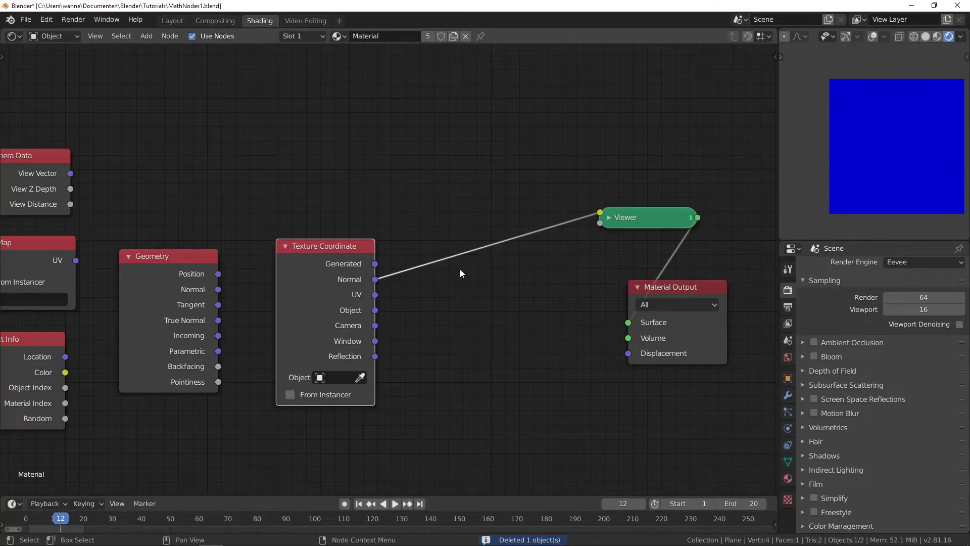
ctrl+shift+click(333, 281)
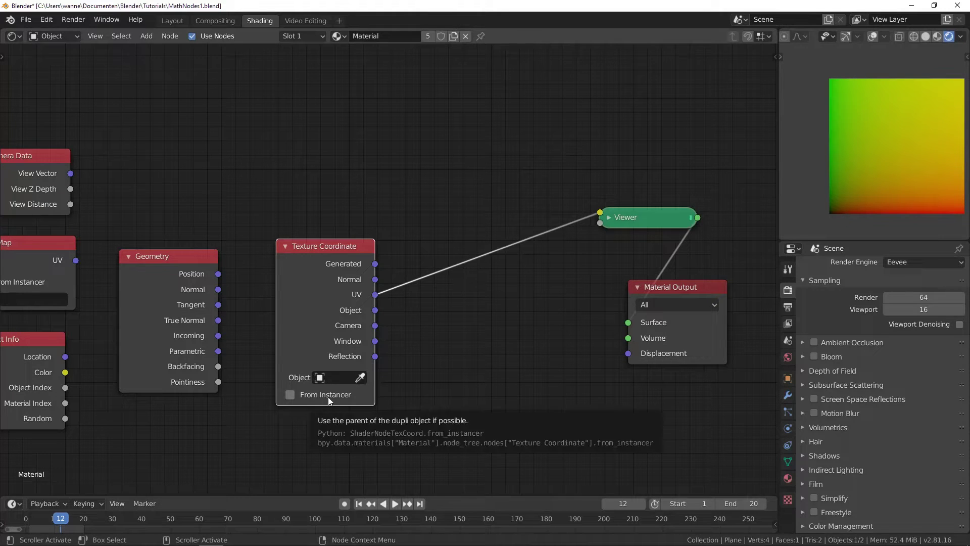
scroll(176, 229, down, 2)
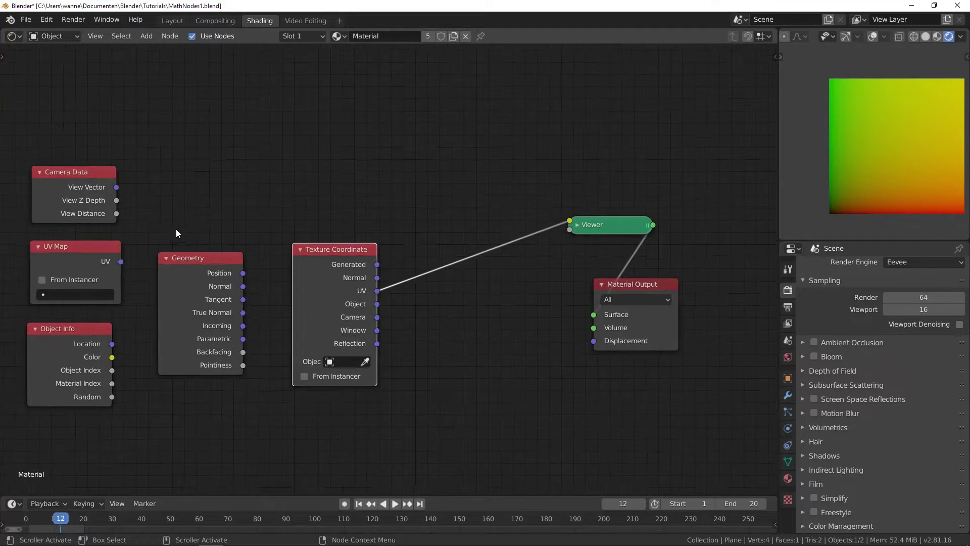
middle_drag(213, 211, 272, 198)
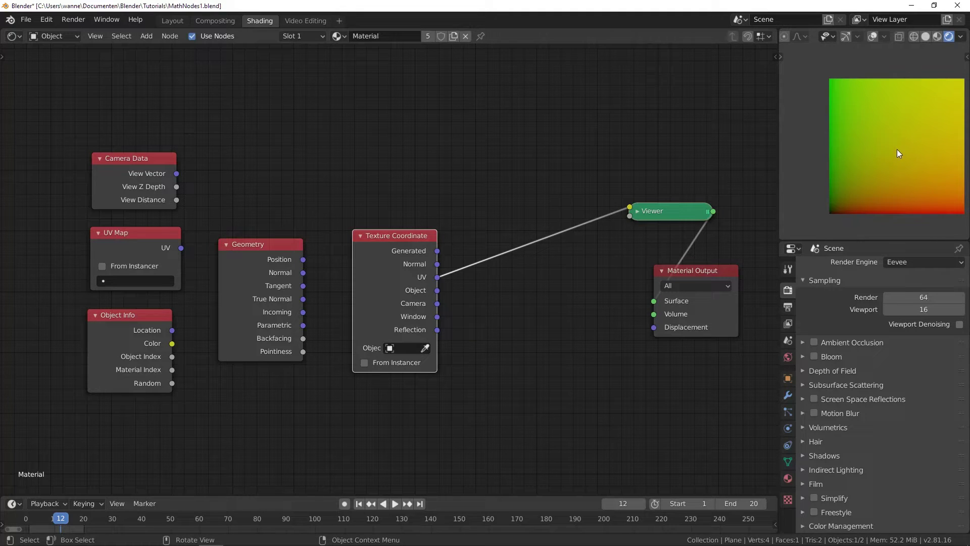
Preview the UV Map node in the Viewer, using the UVMap layer with From Instancer enabled
ctrl+shift+click(143, 244)
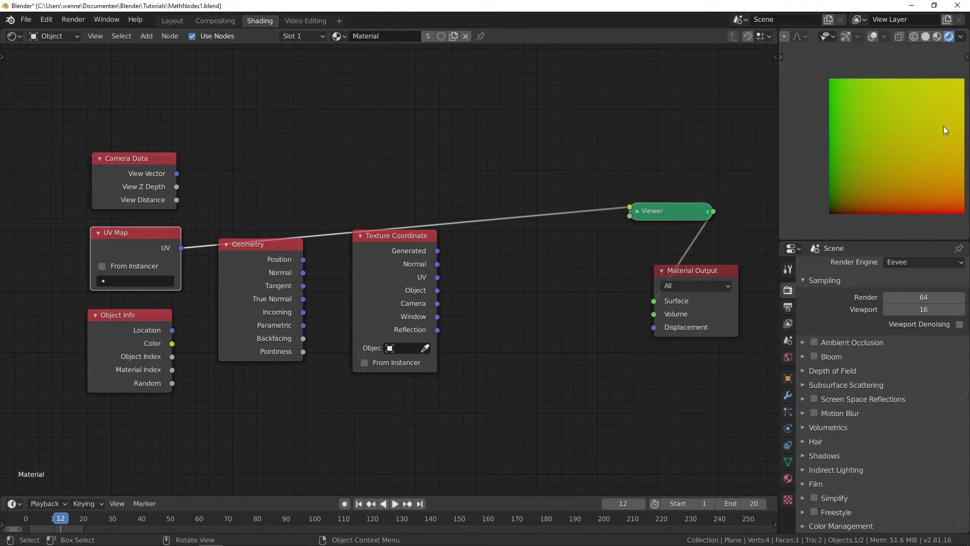
click(130, 281)
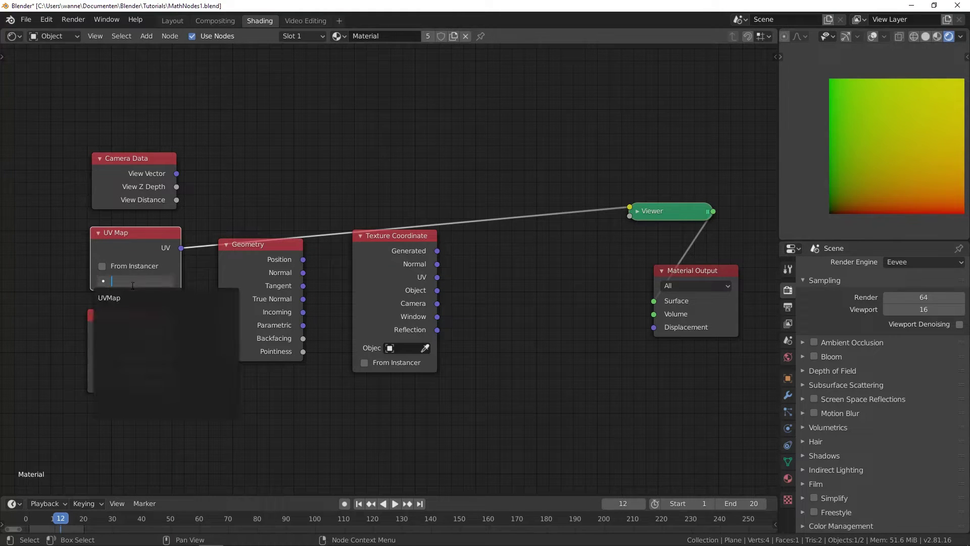
click(126, 299)
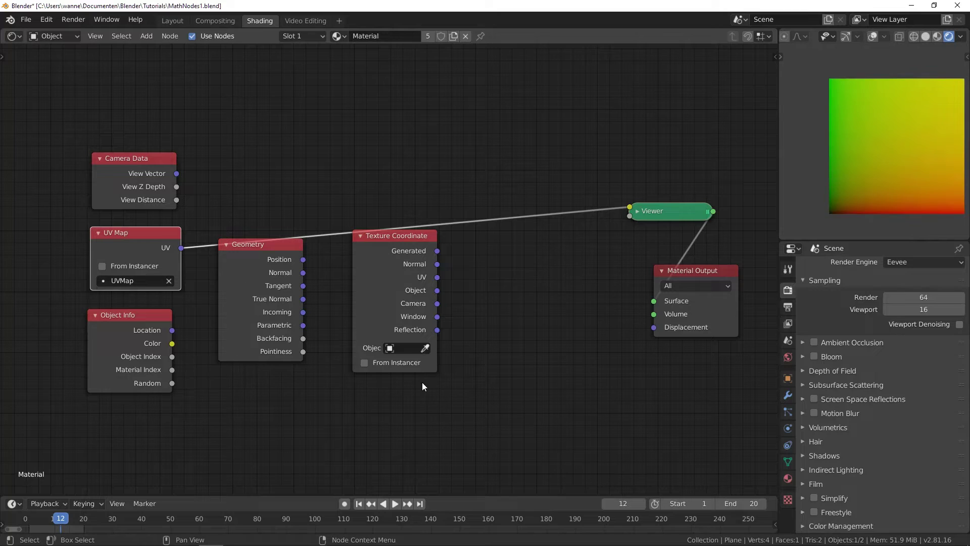
click(364, 363)
click(102, 266)
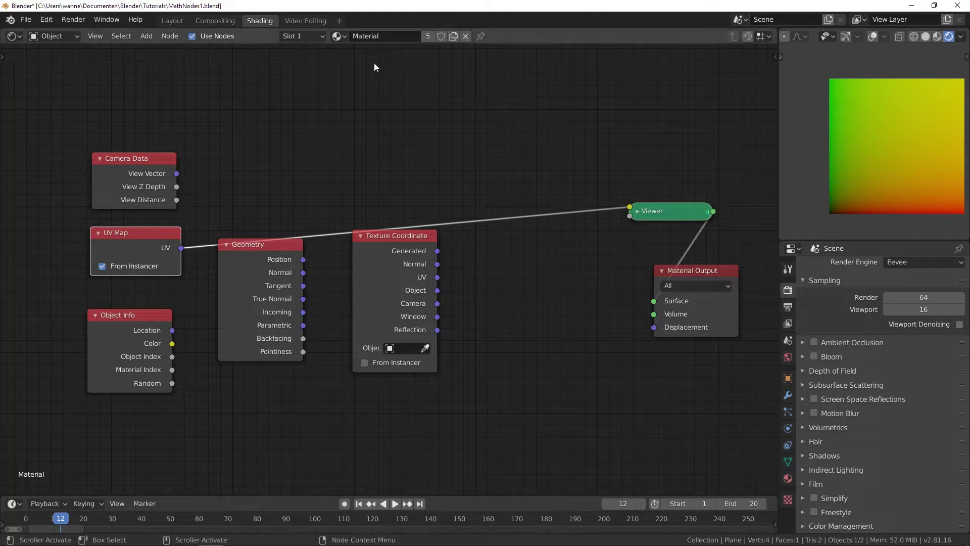
In Layout, show Plane.001, hide Plane, and zoom in on the UV-coloured instanced blocks
click(172, 21)
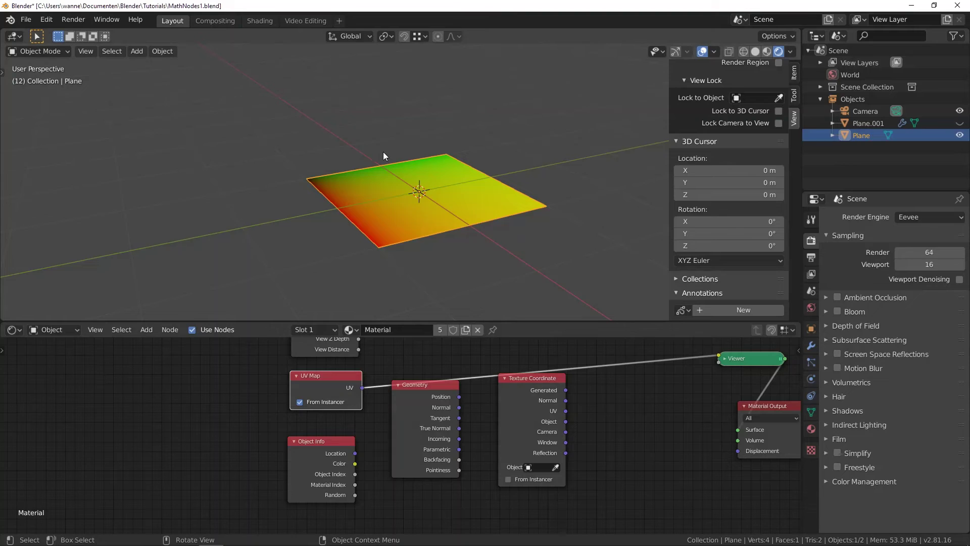
click(868, 124)
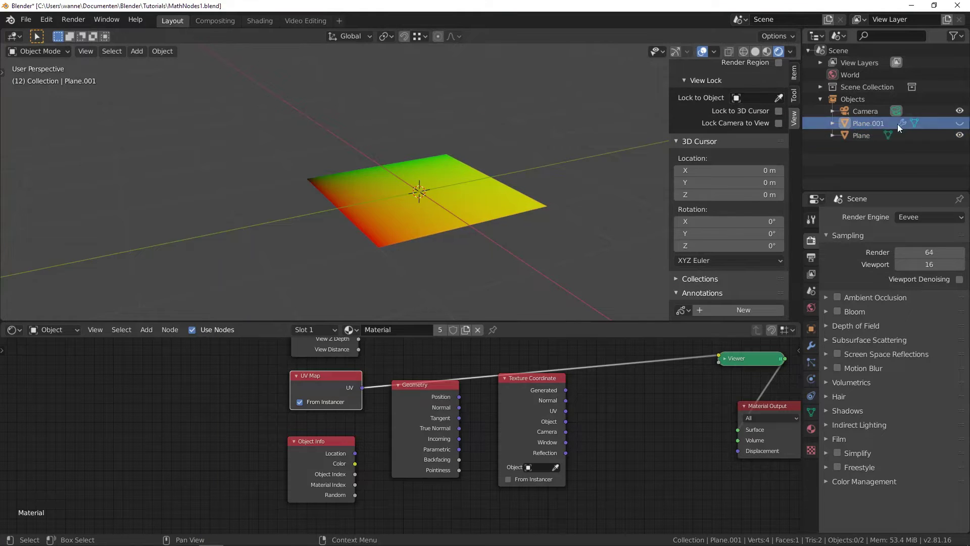
click(960, 123)
click(959, 136)
middle_drag(631, 151, 231, 190)
key(a)
scroll(432, 141, up, 1)
scroll(411, 172, up, 2)
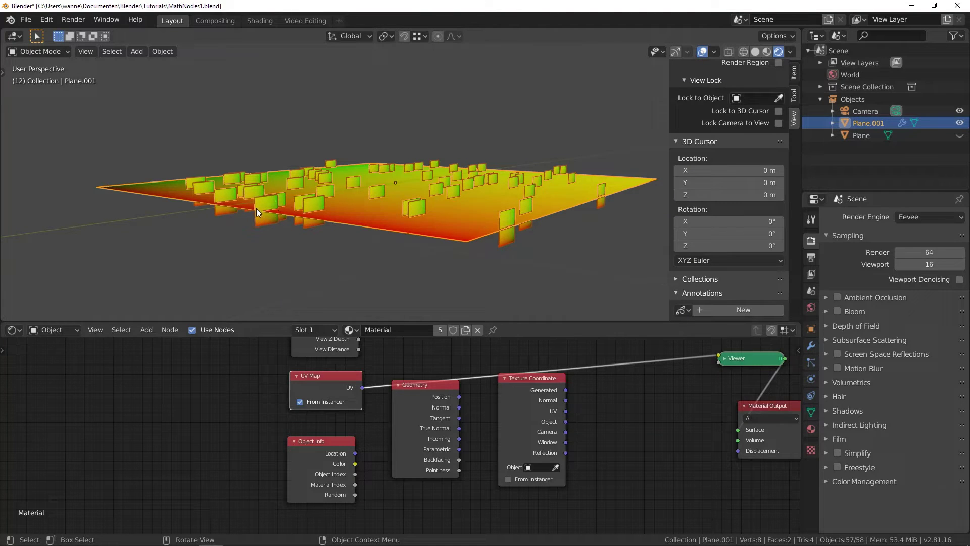
click(262, 21)
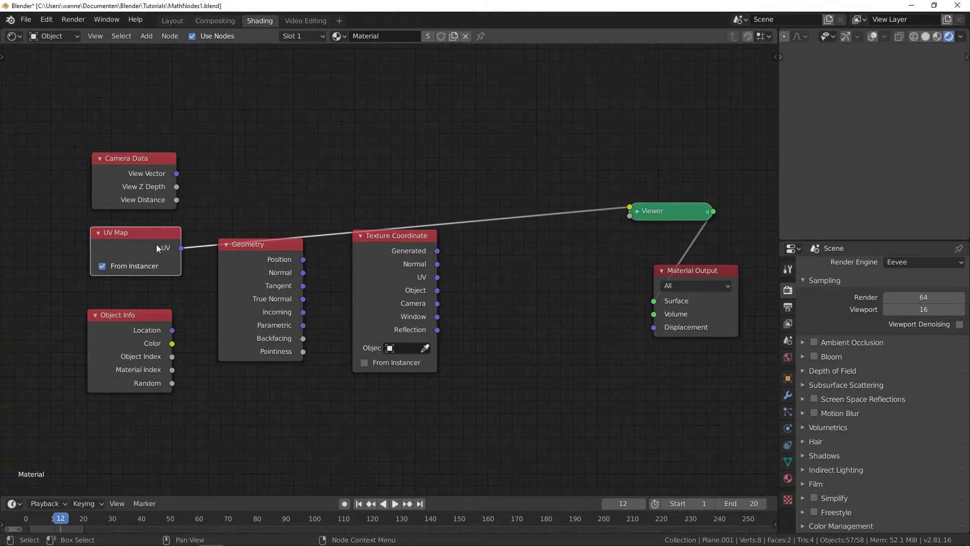
click(173, 20)
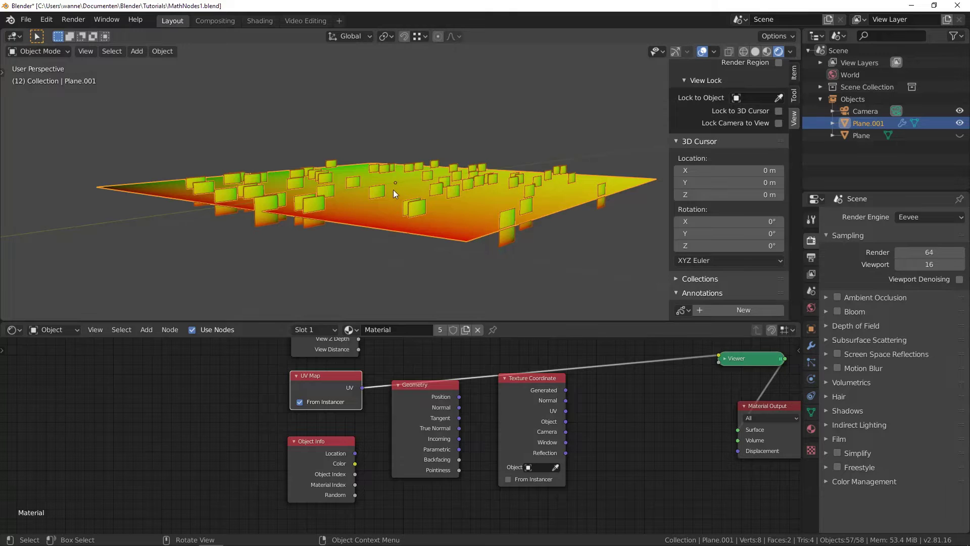
Switch the render engine to Cycles and inspect the rendered UV-coloured cards from above
click(917, 220)
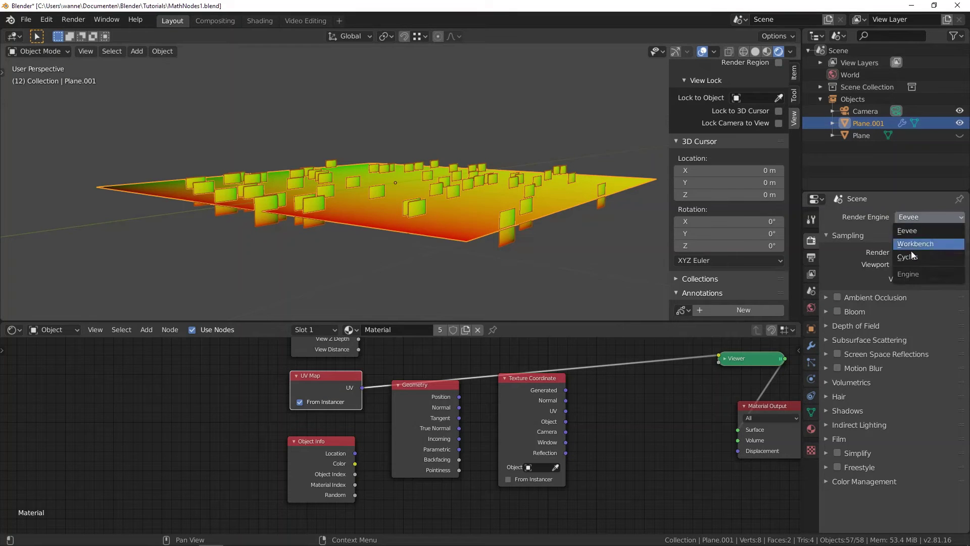
click(910, 258)
middle_drag(318, 155, 263, 211)
scroll(357, 230, down, 4)
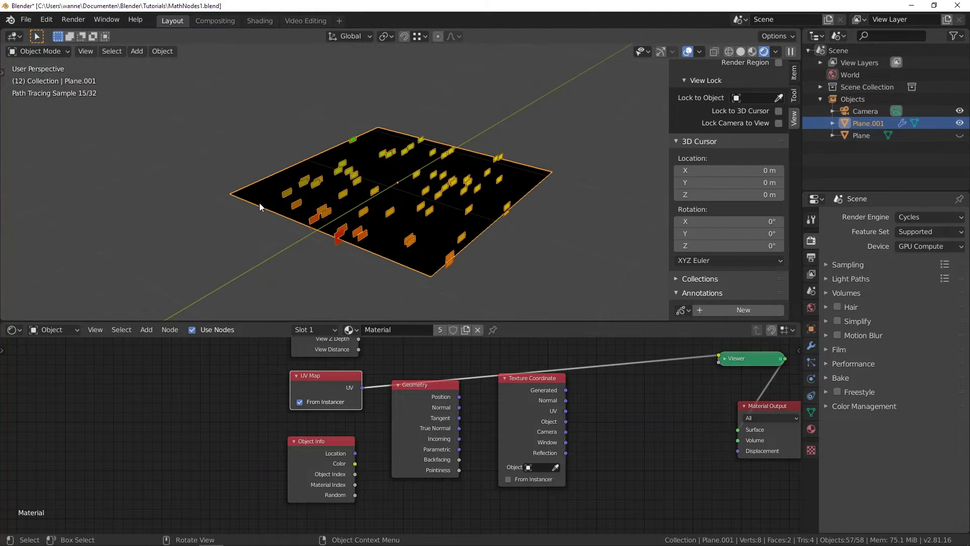
scroll(257, 201, up, 3)
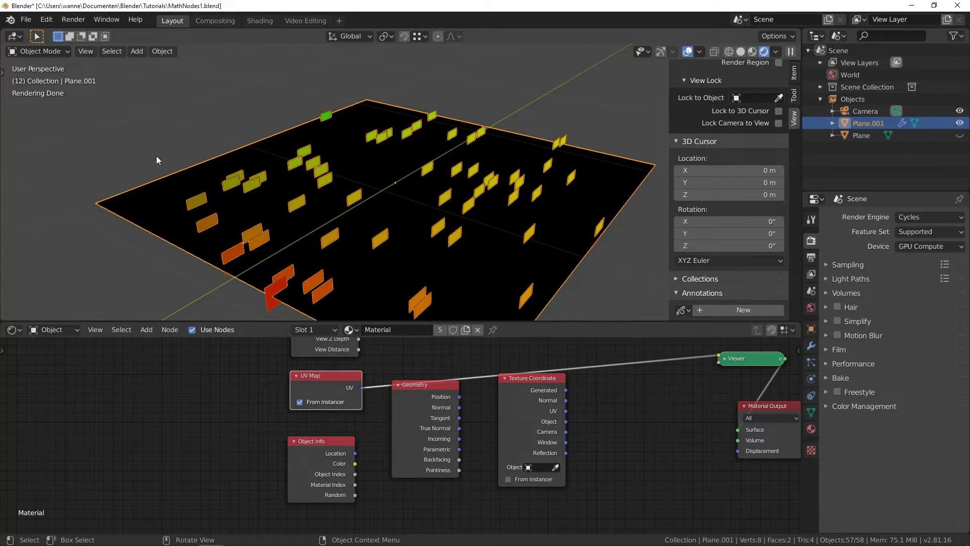
key(alt+Tab)
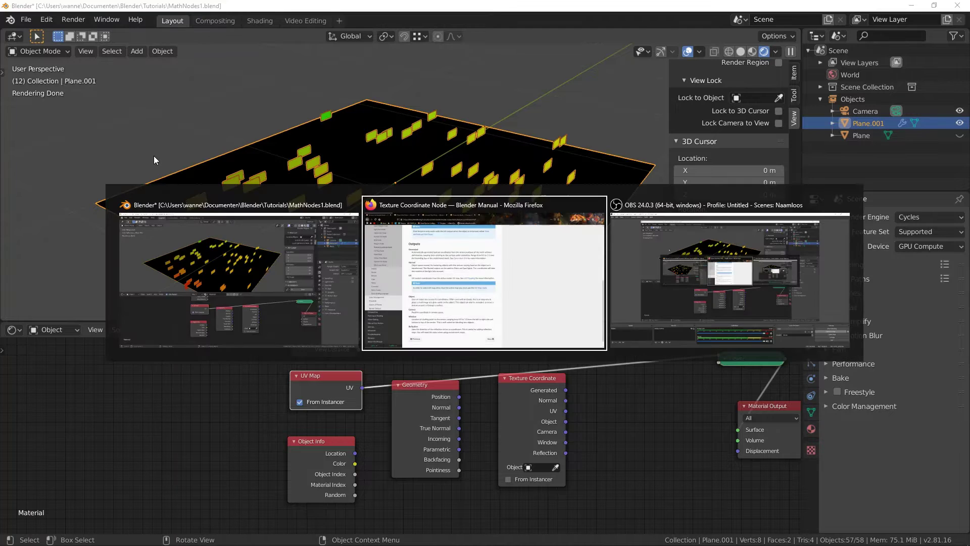
Scroll through the Texture Coordinate Node manual page in Firefox, then return to Blender
scroll(331, 183, up, 8)
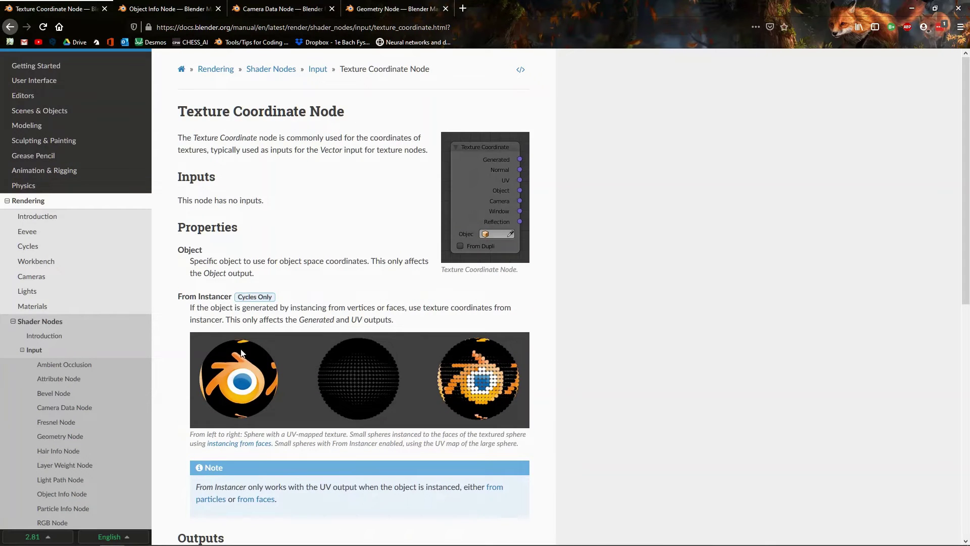
scroll(242, 366, down, 1)
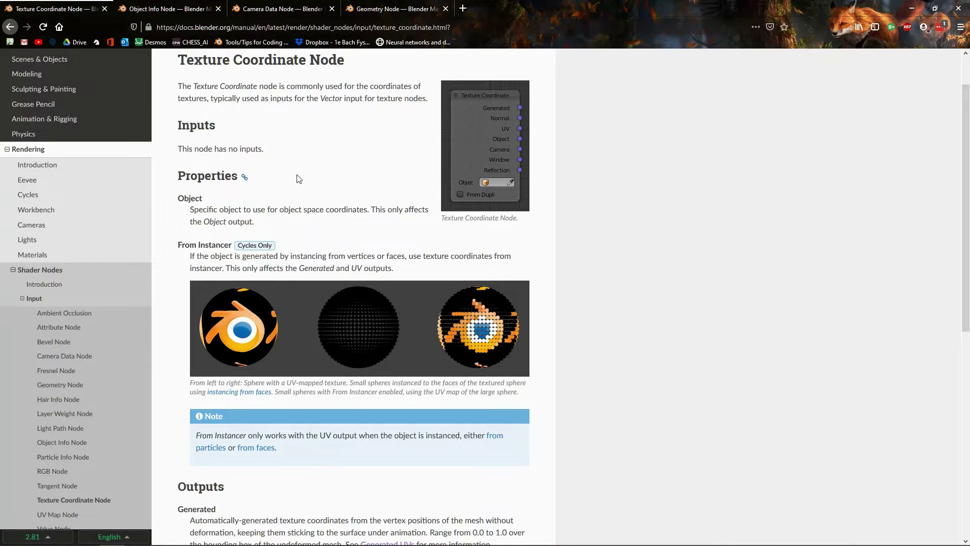
scroll(297, 181, down, 7)
scroll(273, 212, up, 4)
scroll(286, 232, up, 5)
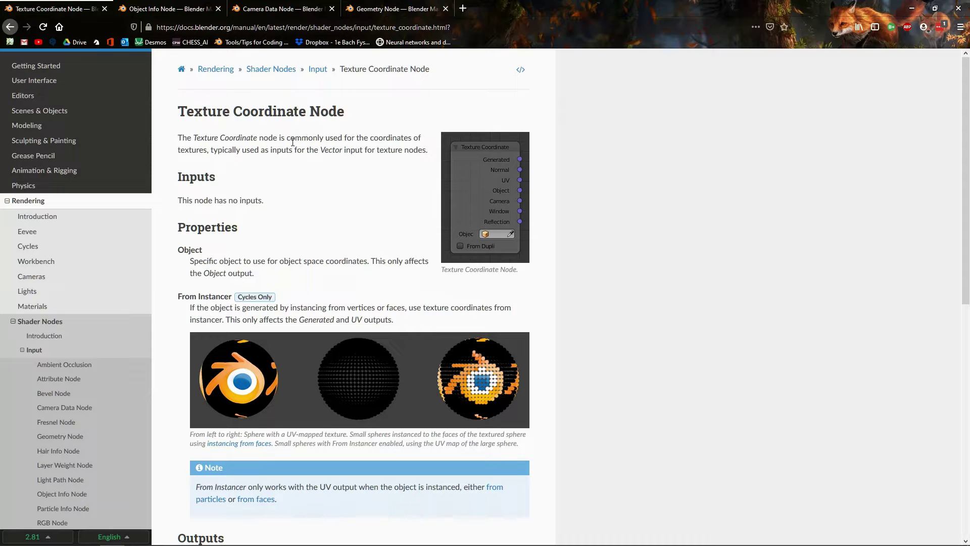
scroll(292, 147, down, 10)
key(alt+Tab)
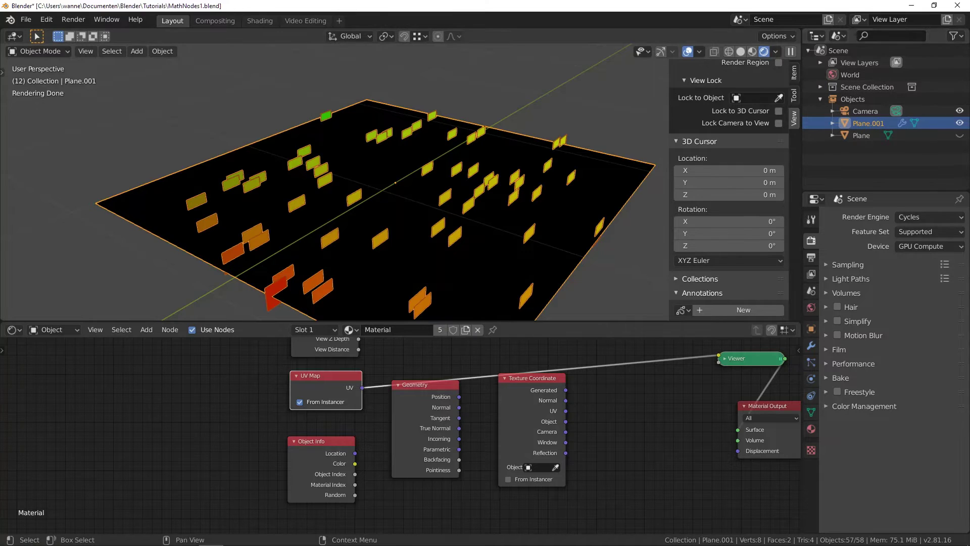
Hide Plane.001, show the single Plane, and go to the Shading workspace
click(959, 123)
click(960, 135)
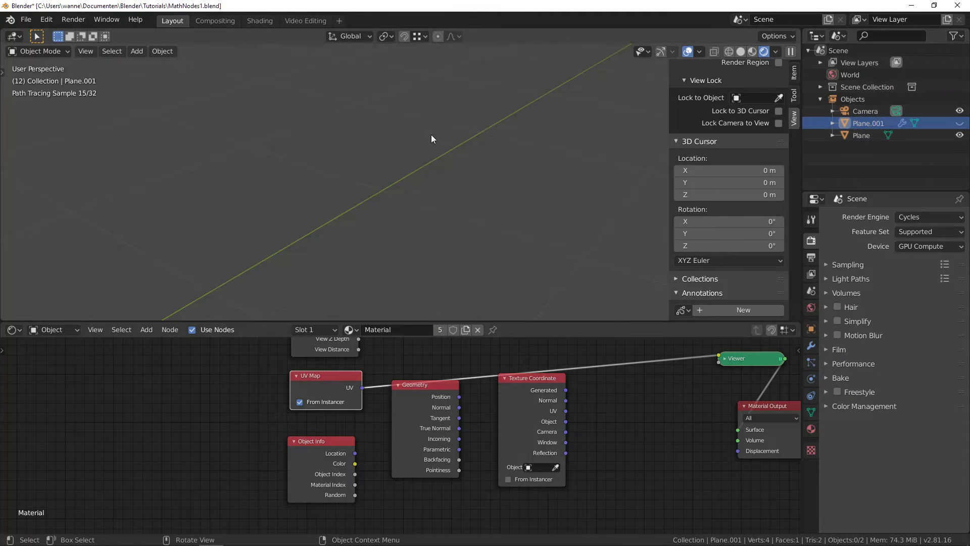
click(307, 20)
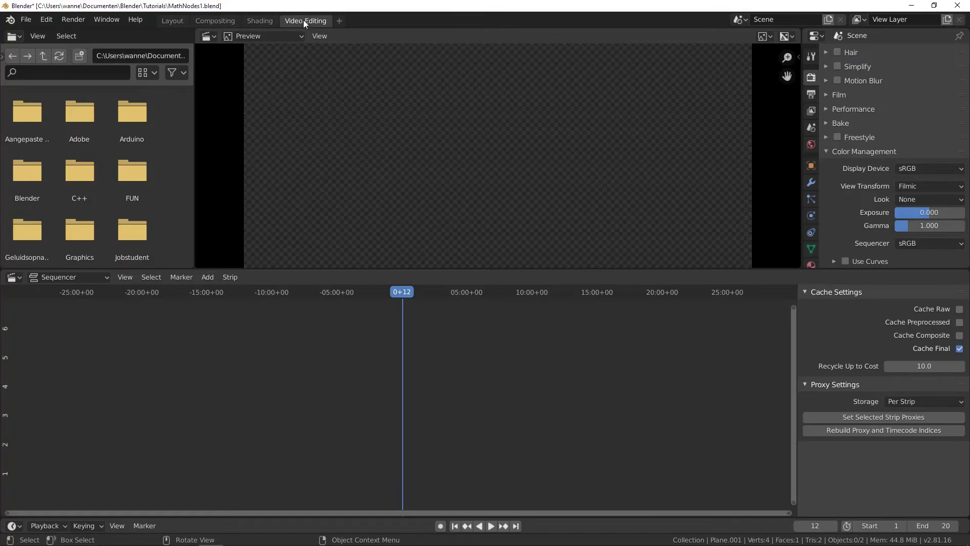
click(253, 20)
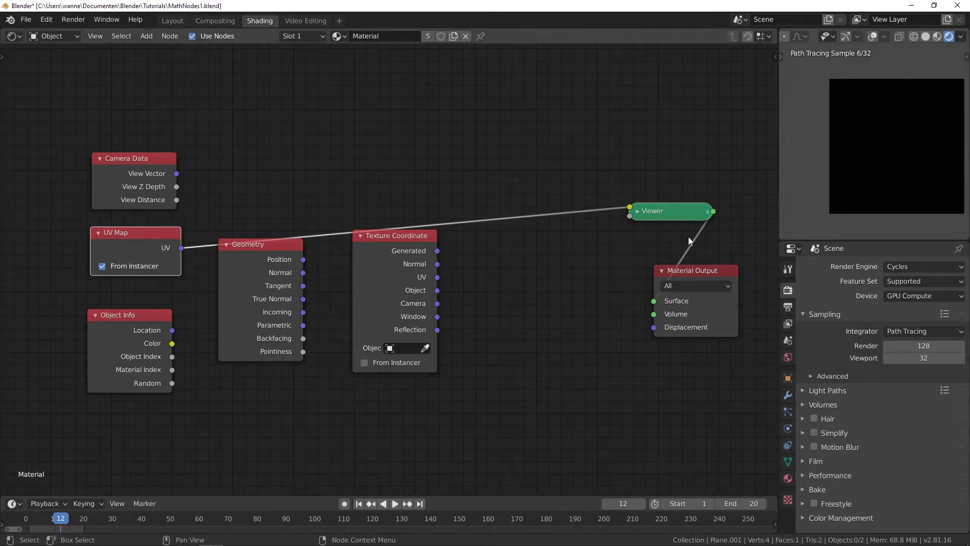
Set the render engine back to Eevee and select the Plane to show its nodes
click(872, 161)
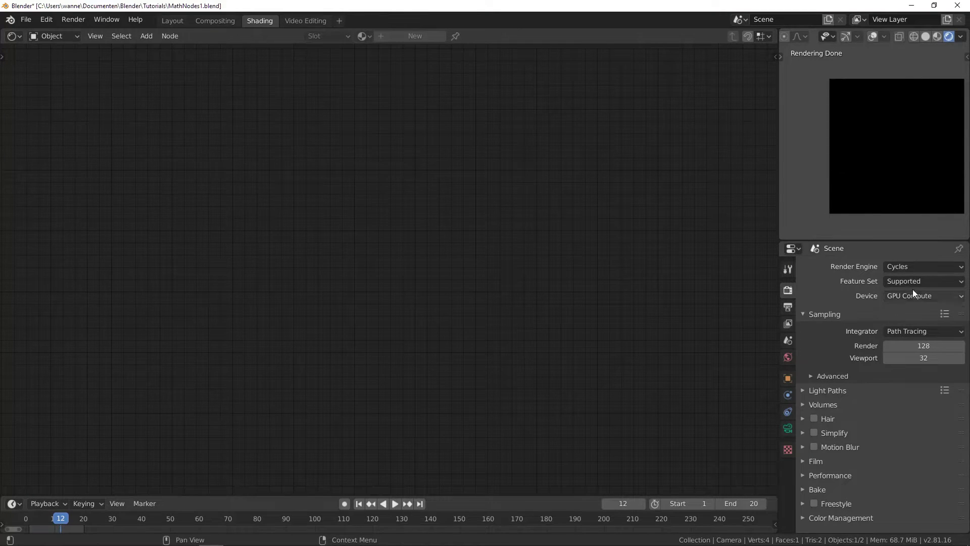
click(920, 264)
click(919, 276)
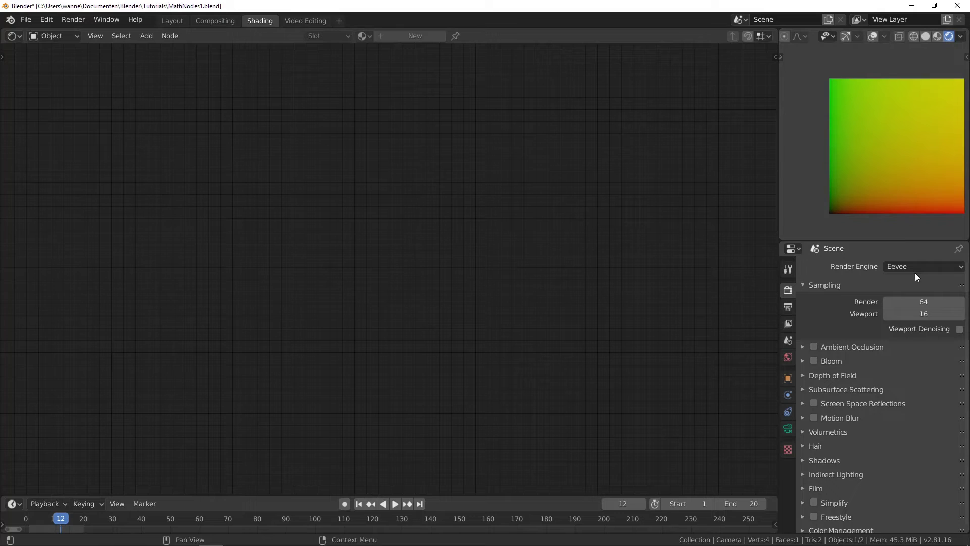
scroll(864, 161, down, 3)
click(860, 151)
scroll(142, 276, up, 1)
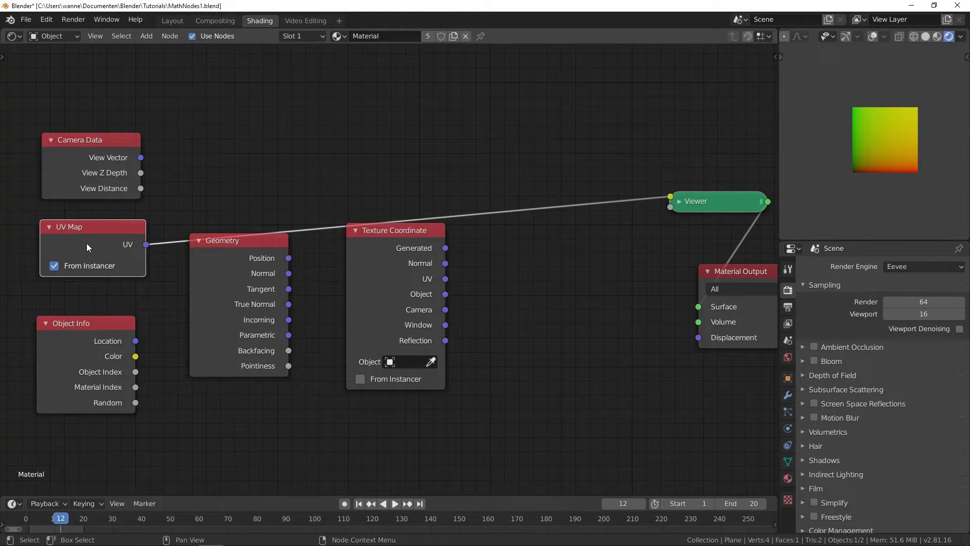
Cycle Texture Coordinate outputs into the Viewer until Object gives a four-quadrant colour preview
ctrl+shift+click(396, 263)
ctrl+shift+click(396, 264)
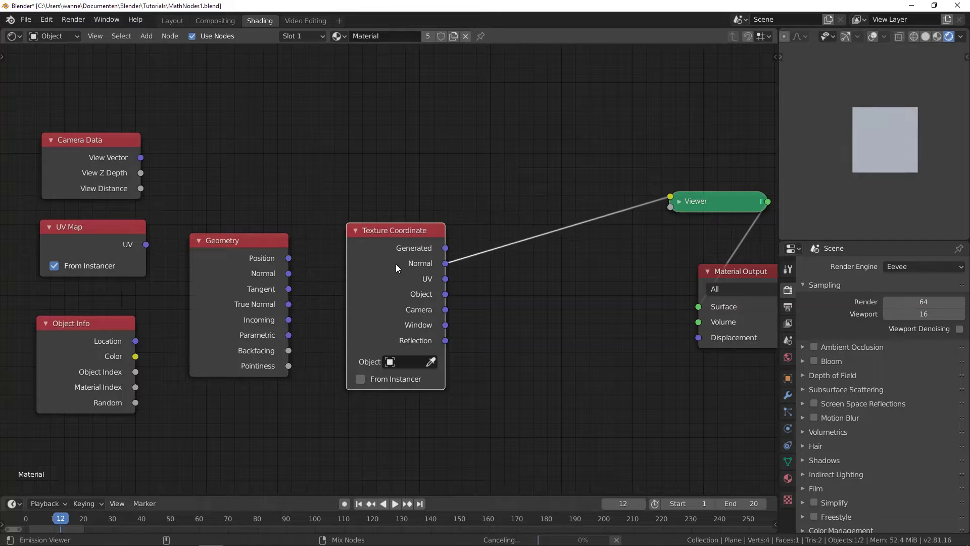
ctrl+shift+click(395, 263)
ctrl+shift+click(395, 264)
scroll(929, 138, up, 4)
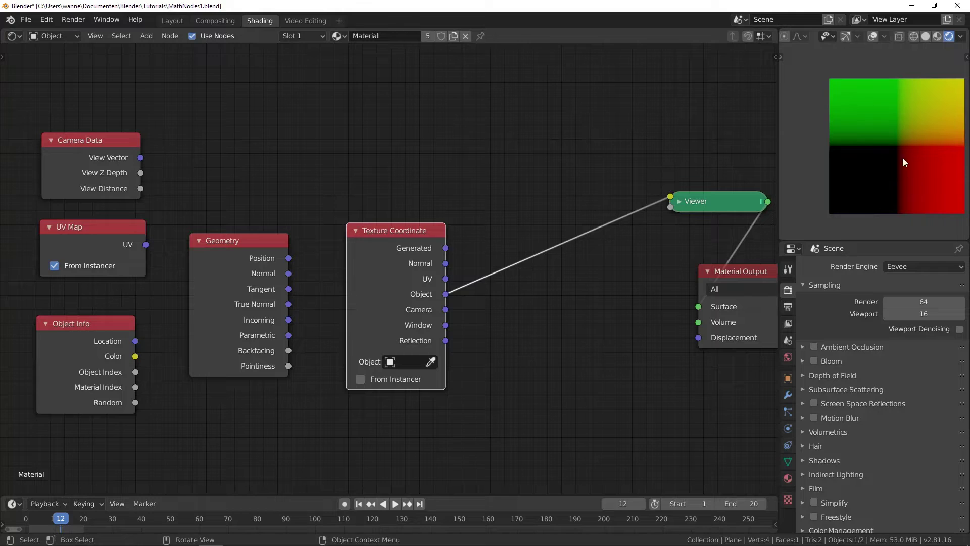
shift+middle_drag(899, 155, 878, 150)
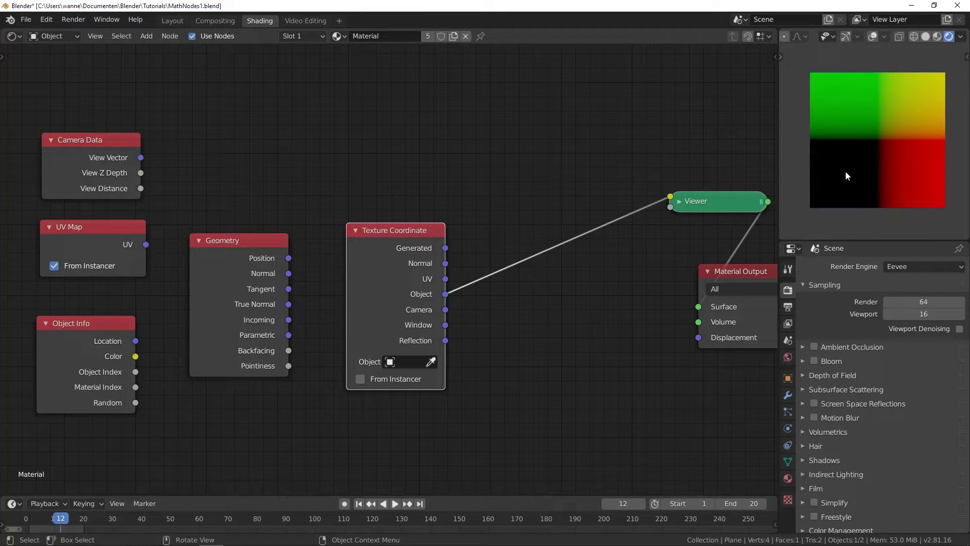
scroll(847, 176, down, 2)
scroll(893, 137, up, 2)
Back in Layout, move the Plane up along Z and give it a tilted rotation
click(162, 22)
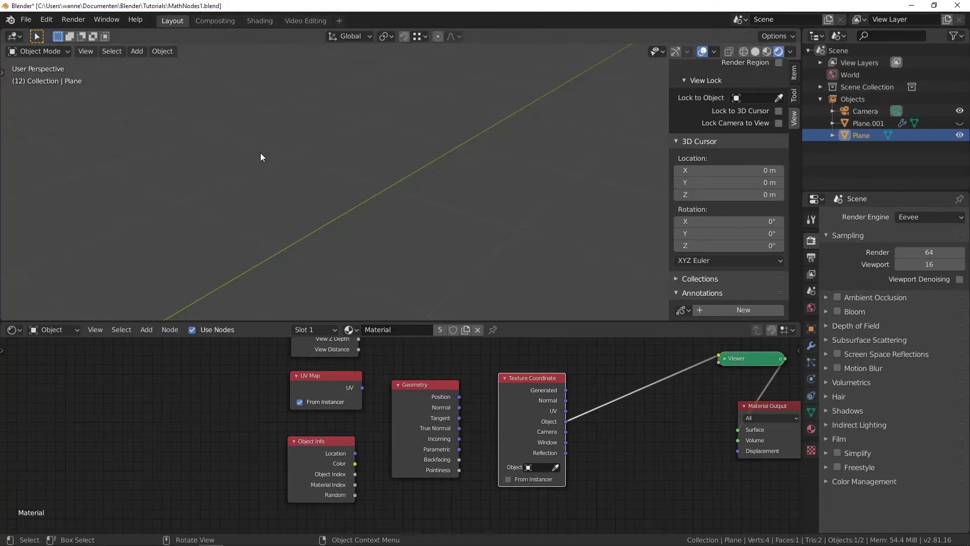
key(g)
key(z)
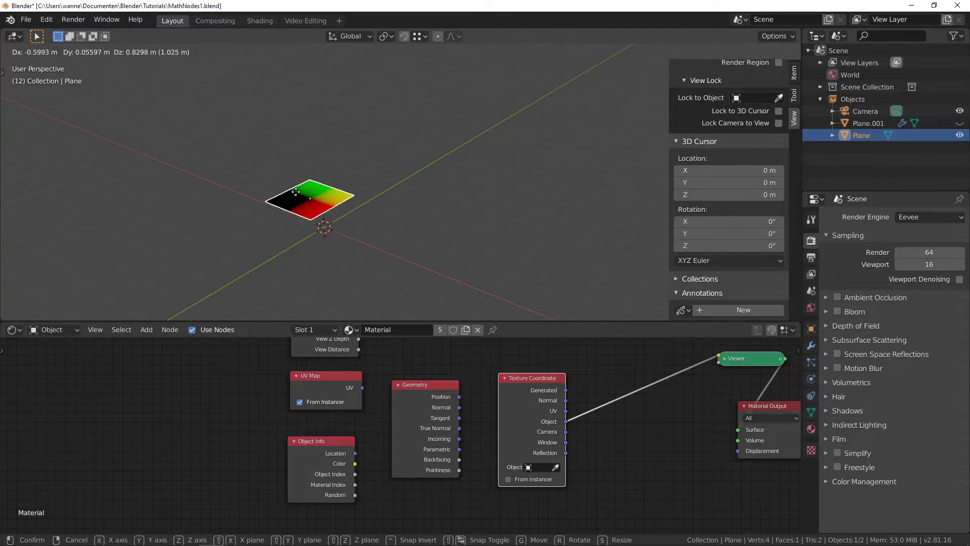
click(435, 140)
key(r)
key(Escape)
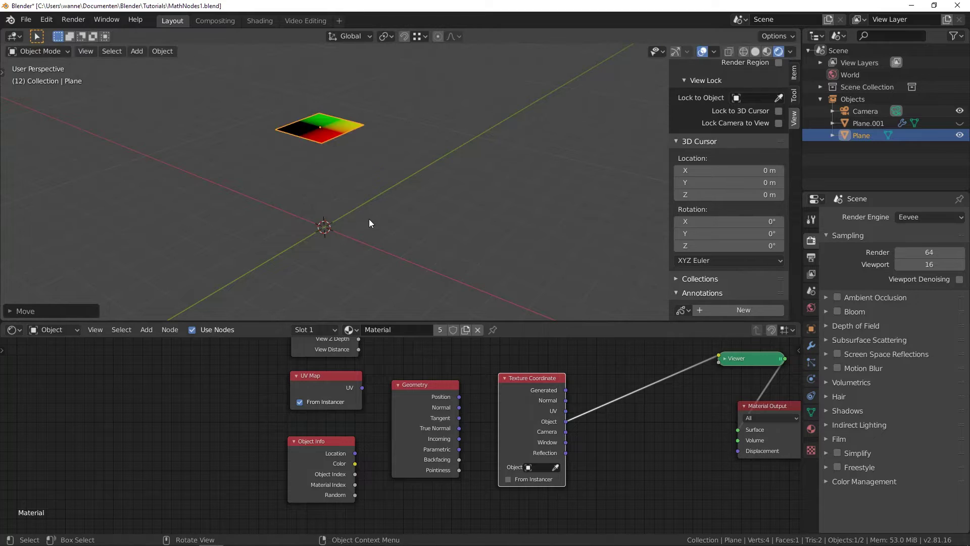
key(r)
click(345, 195)
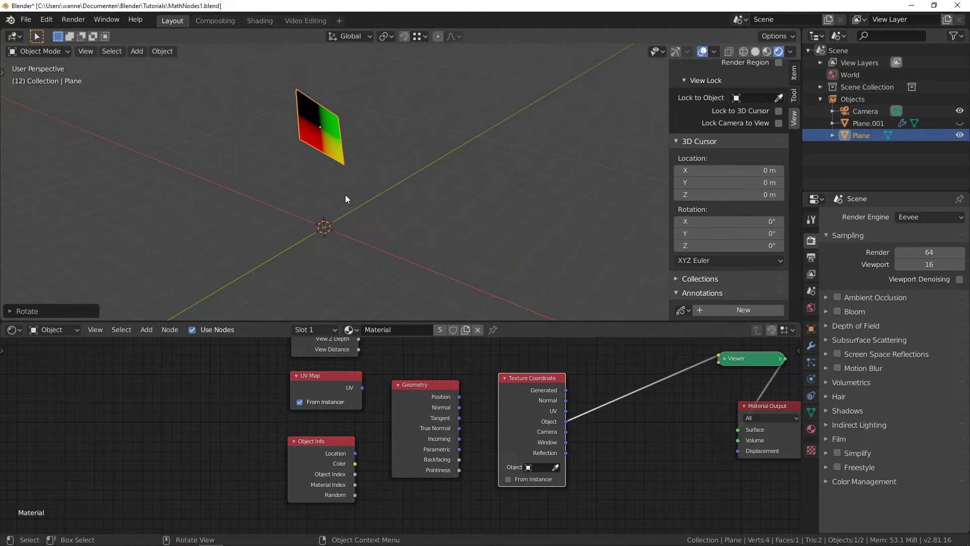
Orbit and zoom the view to inspect the tilted Plane's Object-coordinate colours
middle_drag(354, 160, 292, 114)
scroll(296, 127, up, 3)
scroll(261, 175, down, 5)
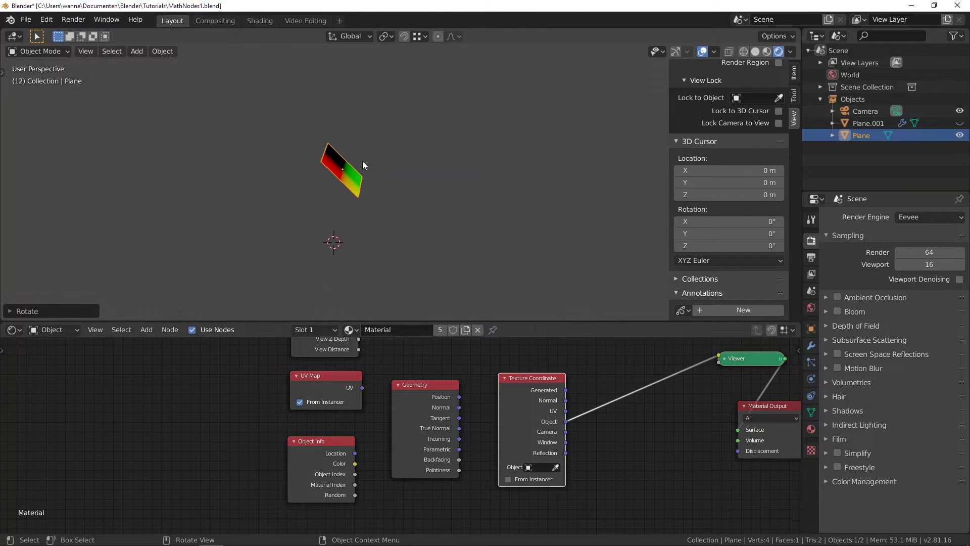
middle_drag(337, 171, 318, 230)
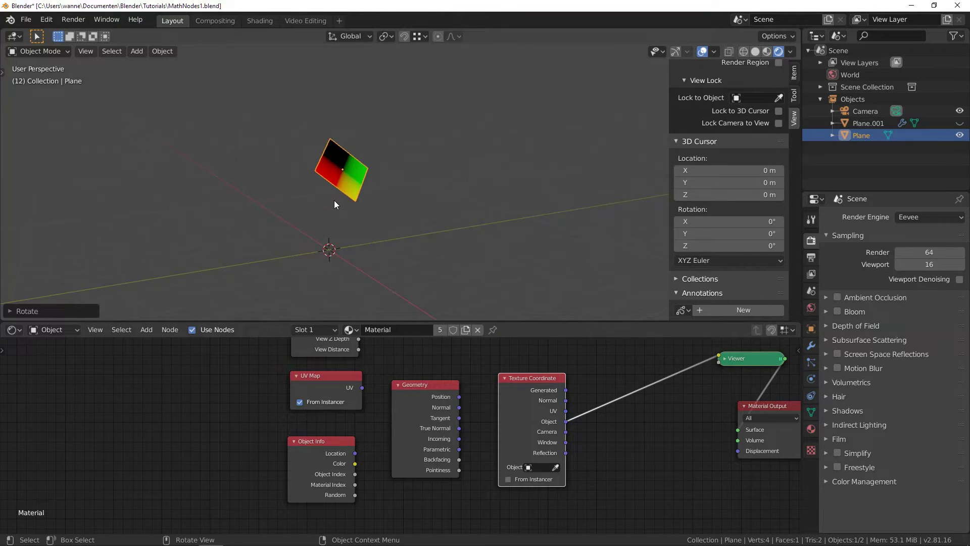
scroll(334, 200, up, 2)
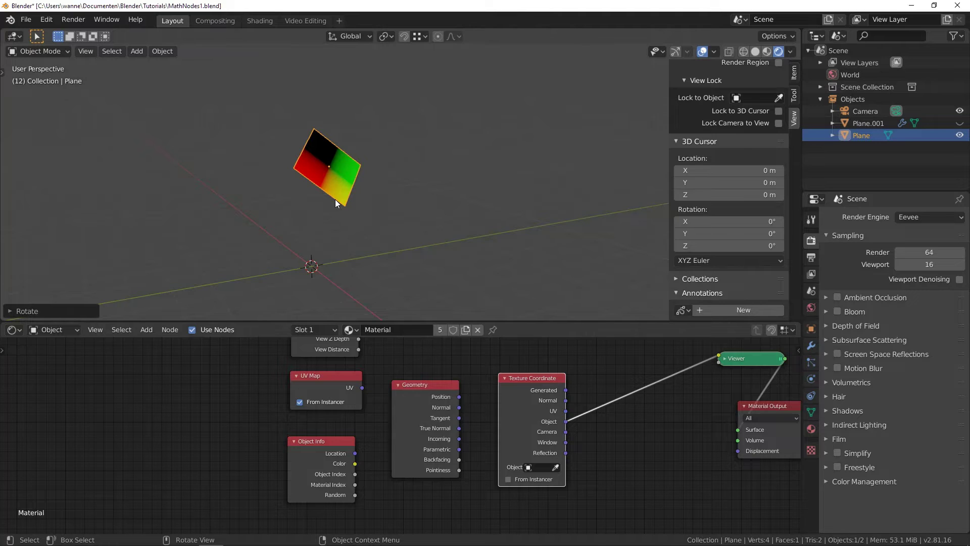
Clear the Plane's rotation, location and scale with Alt+R, Alt+G and Alt+S
key(alt+r)
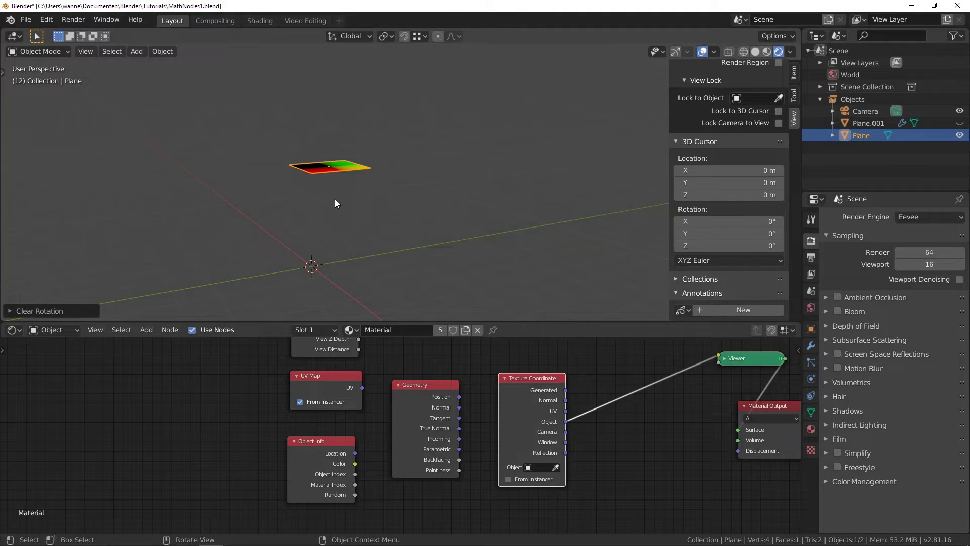
key(alt+g)
key(s)
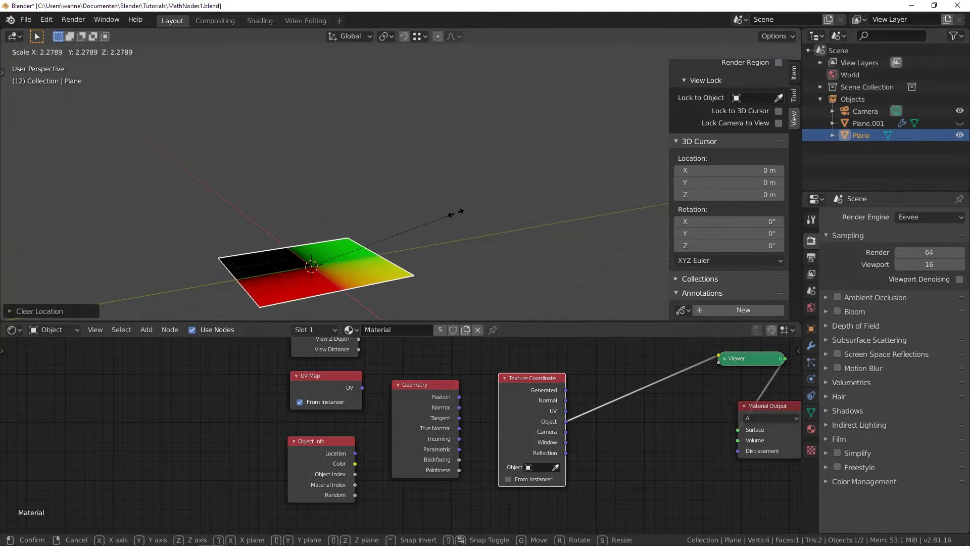
click(511, 191)
key(alt+s)
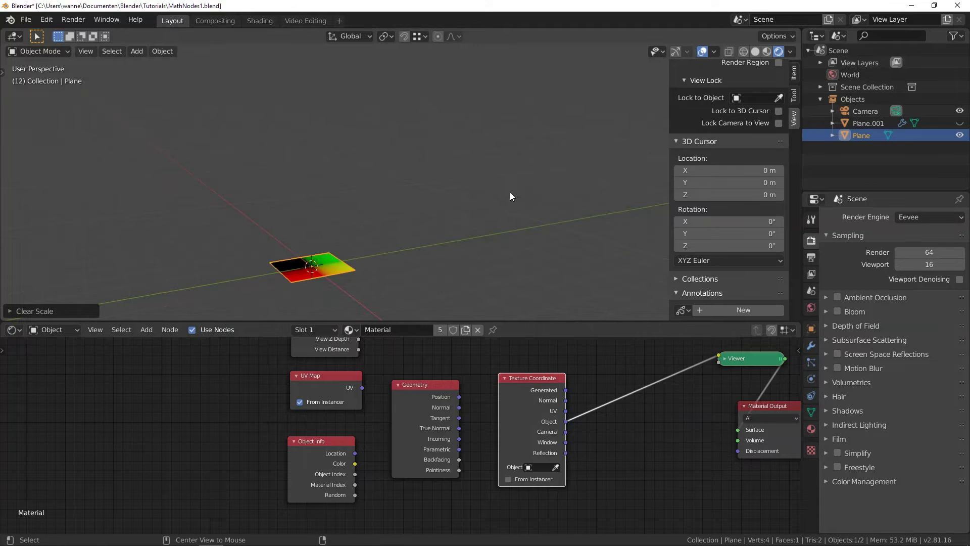
middle_drag(344, 248, 448, 204)
scroll(425, 189, up, 4)
scroll(426, 189, down, 3)
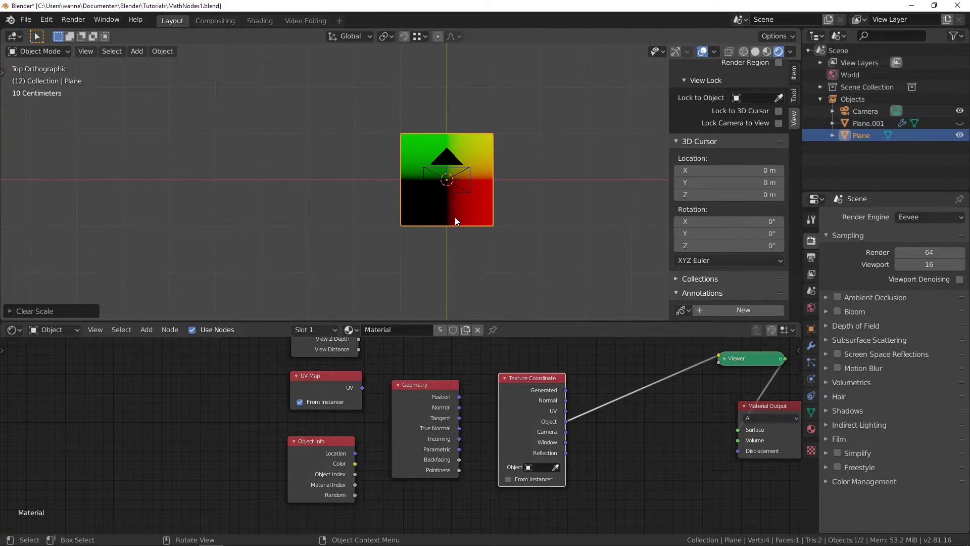
In Edit Mode, shift the Plane's mesh away from the object origin
key(Tab)
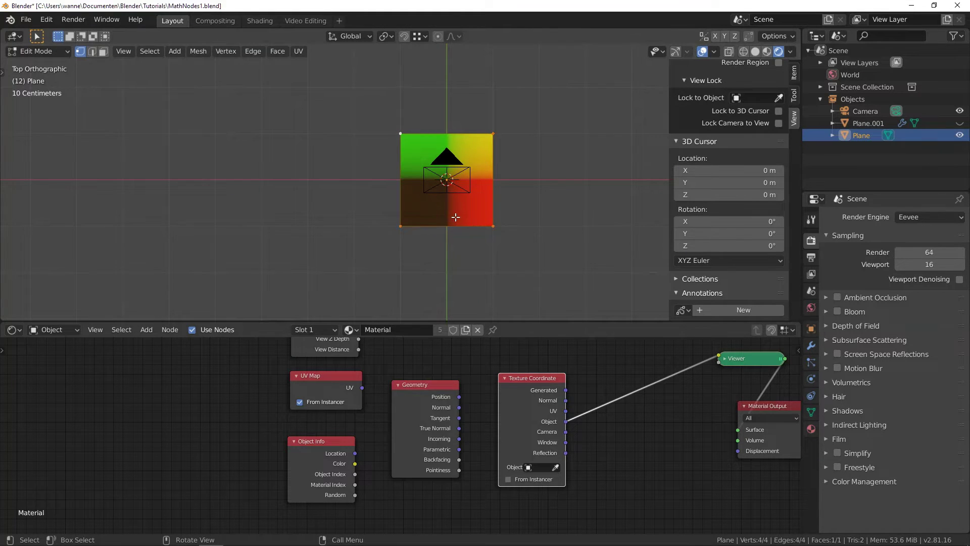
key(g)
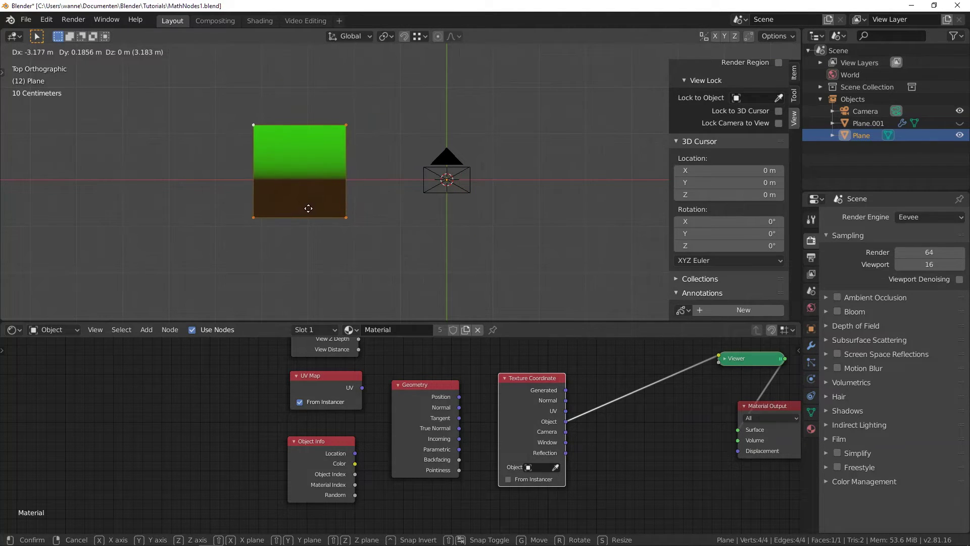
click(308, 209)
key(Tab)
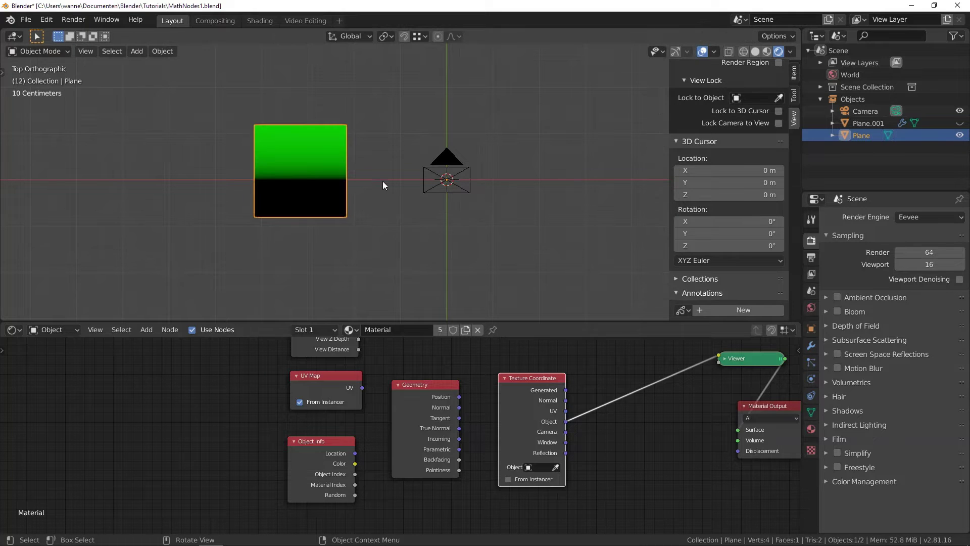
Move the Plane so it sits centred over the world origin
key(r)
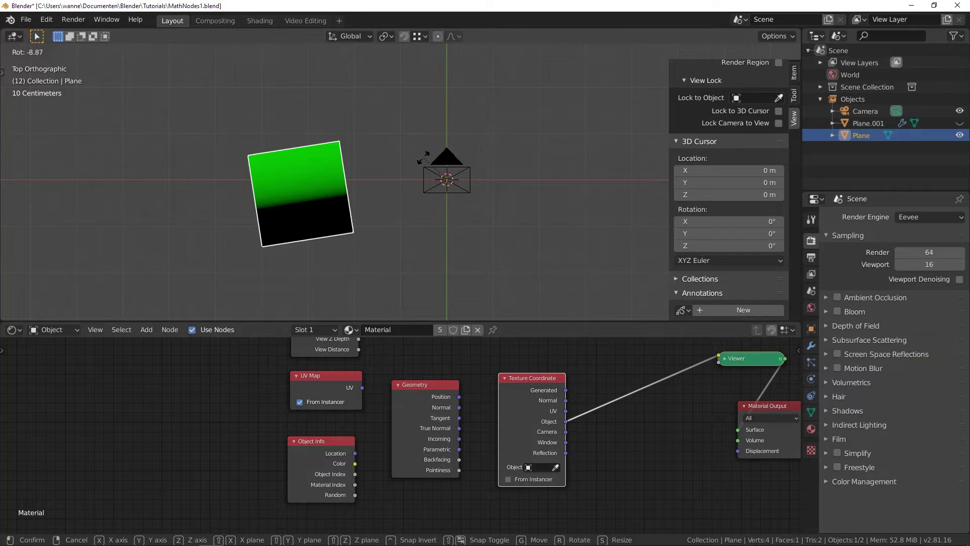
key(Escape)
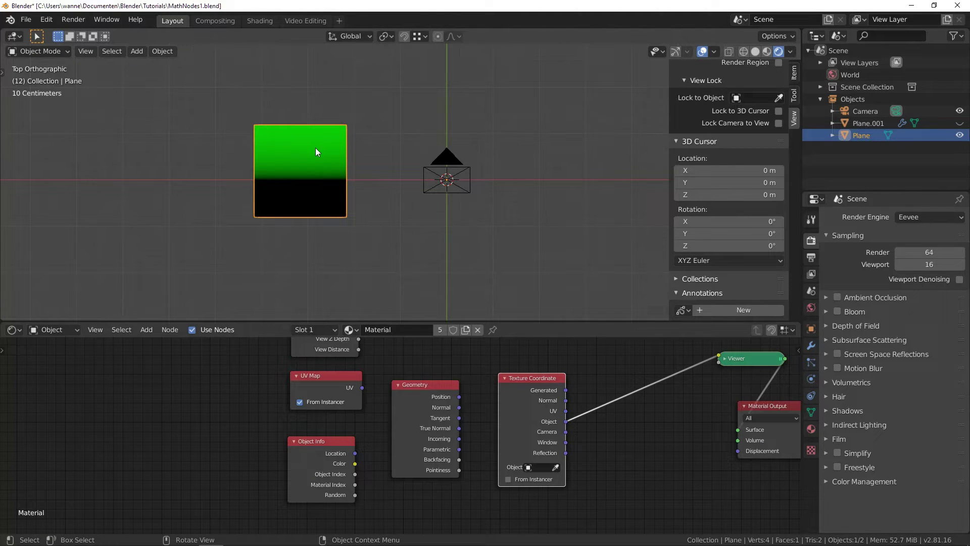
key(g)
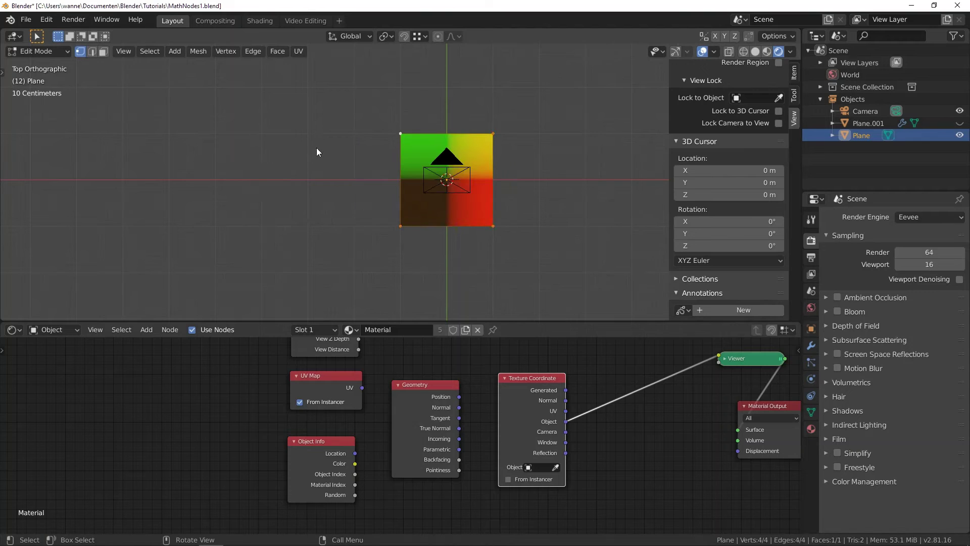
click(458, 157)
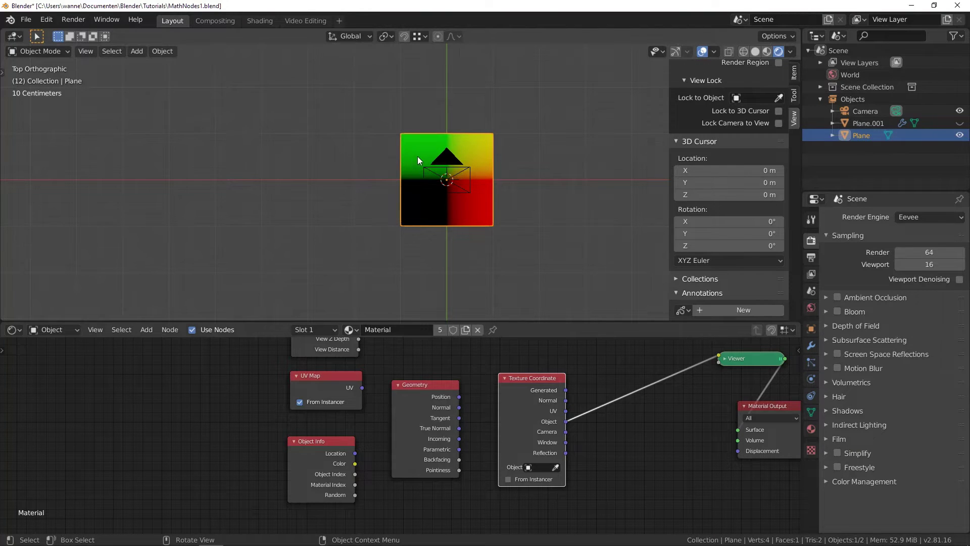
scroll(478, 148, up, 3)
middle_drag(447, 148, 423, 140)
scroll(459, 146, down, 5)
Add a Plain Axes Empty at the origin and switch to the Shading workspace
key(shift+a)
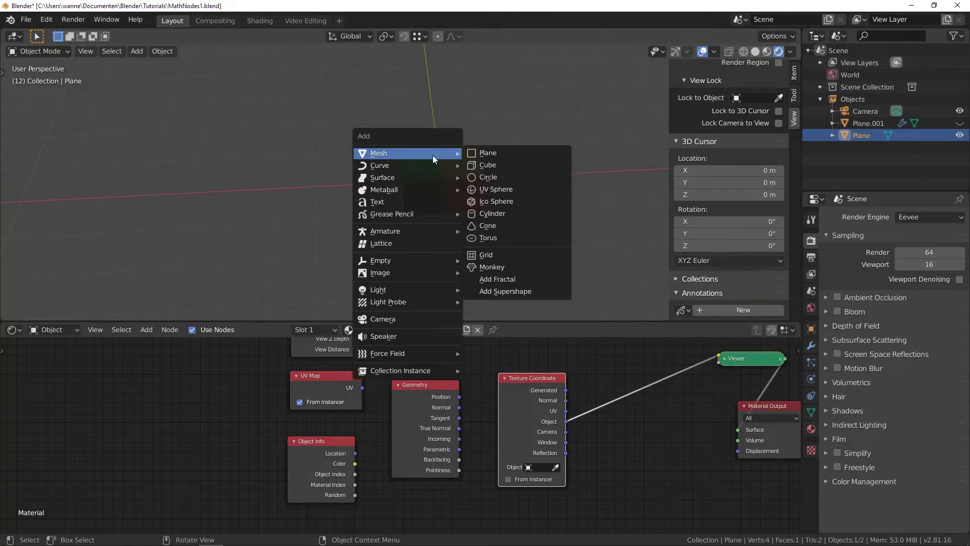
mouse_move(397, 273)
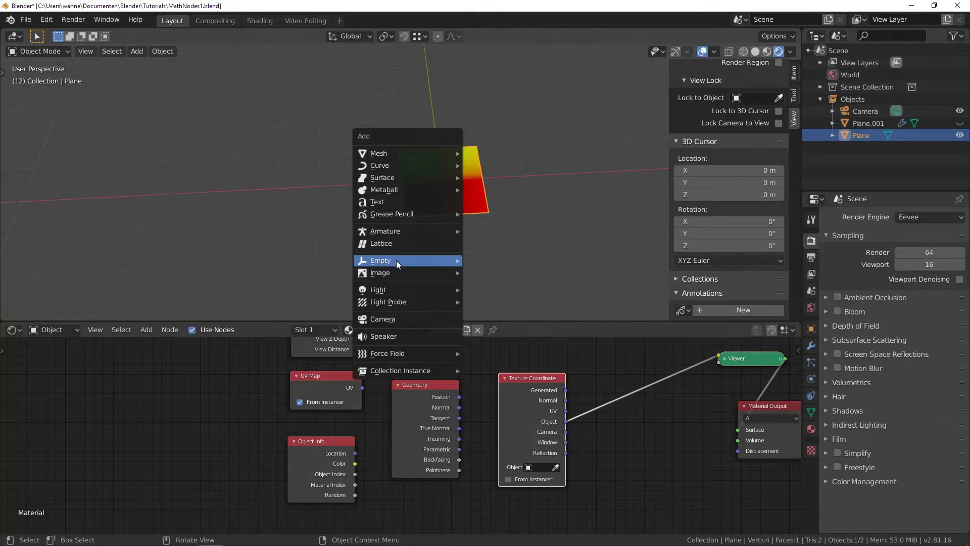
click(505, 260)
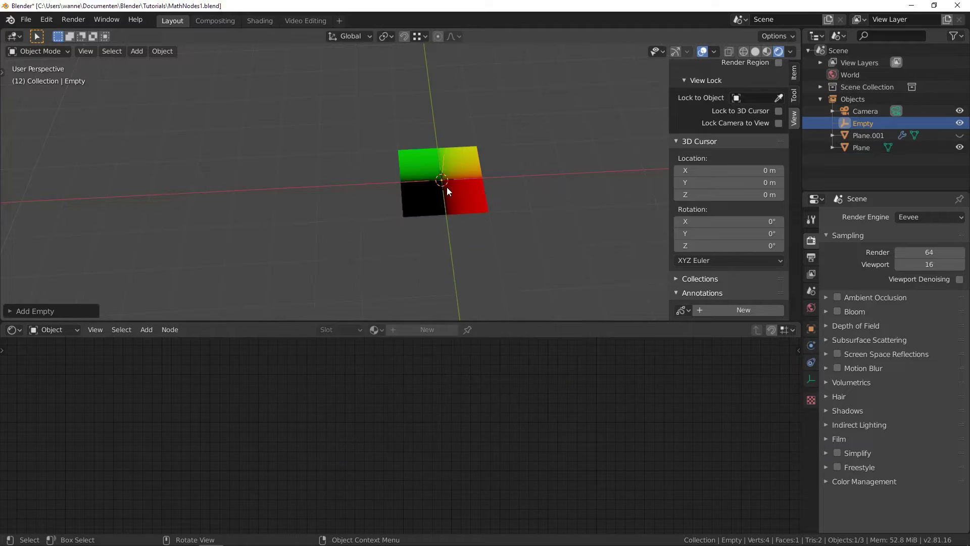
click(255, 20)
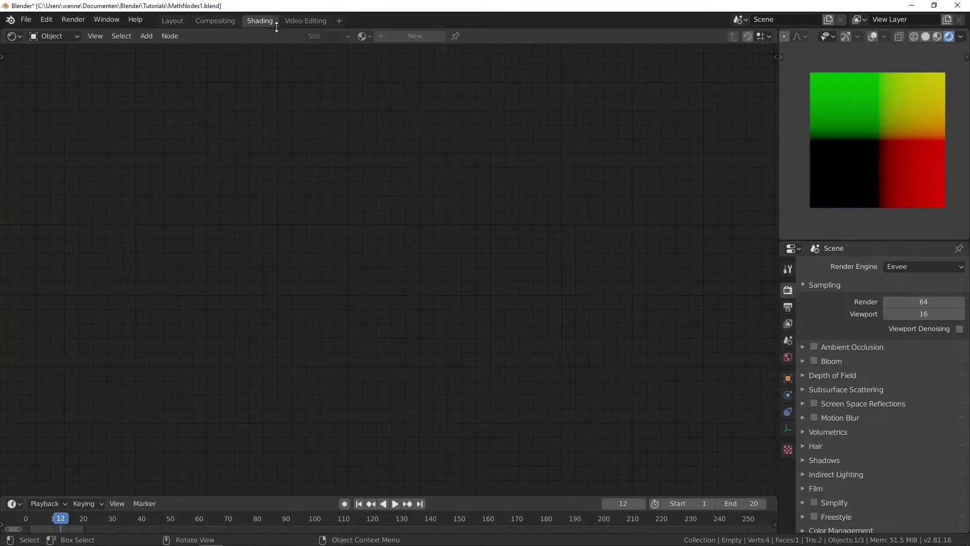
Set the Texture Coordinate node's Object field to the Empty
click(862, 141)
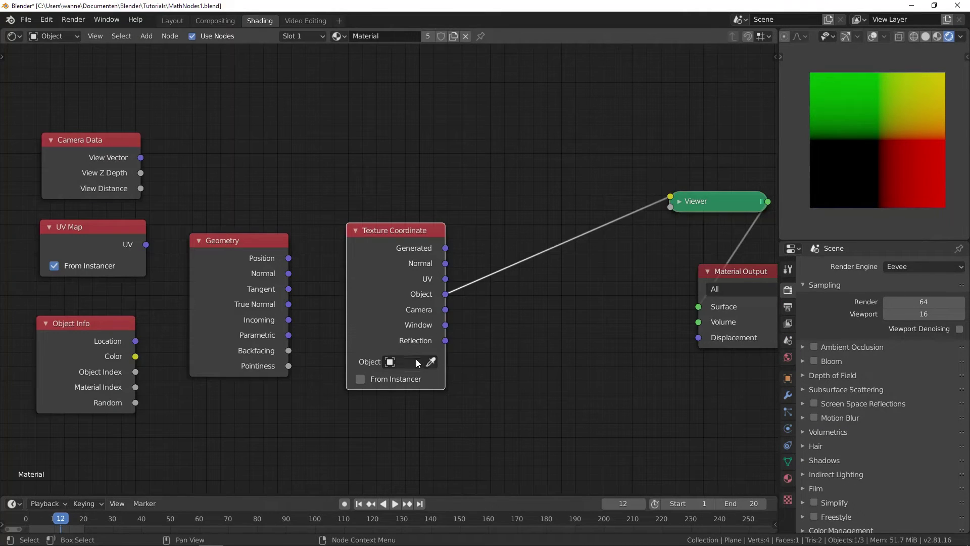
click(382, 364)
click(394, 394)
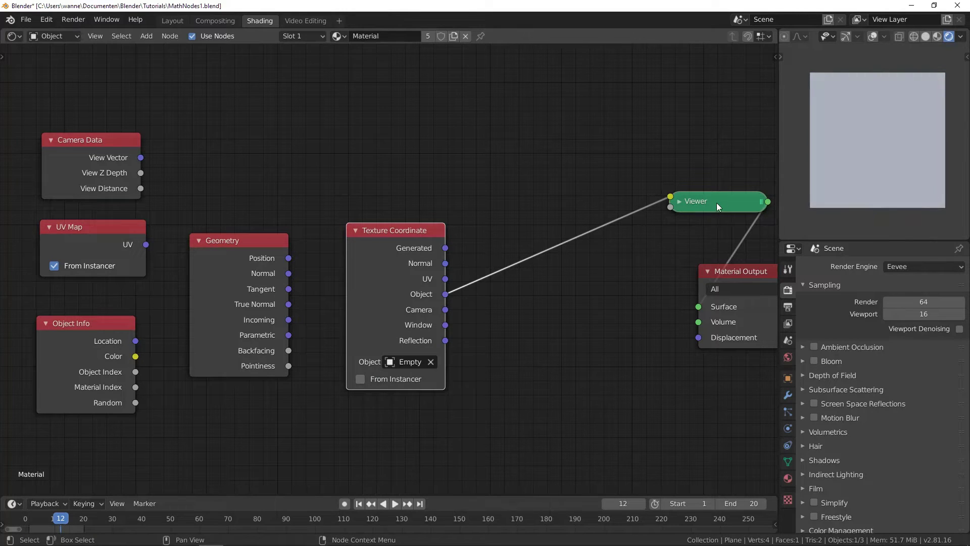
In Layout, move the Empty to shift the plane's gradient
click(173, 21)
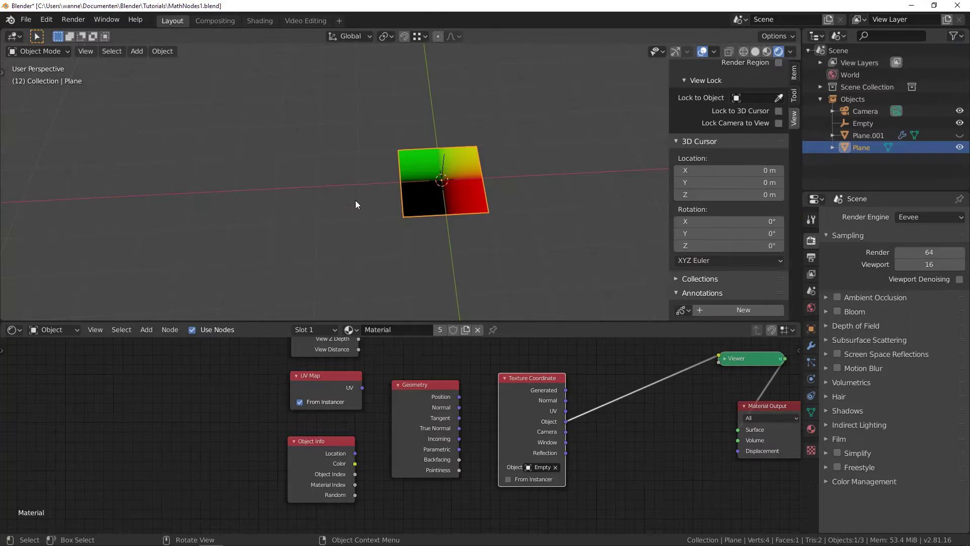
click(441, 162)
key(g)
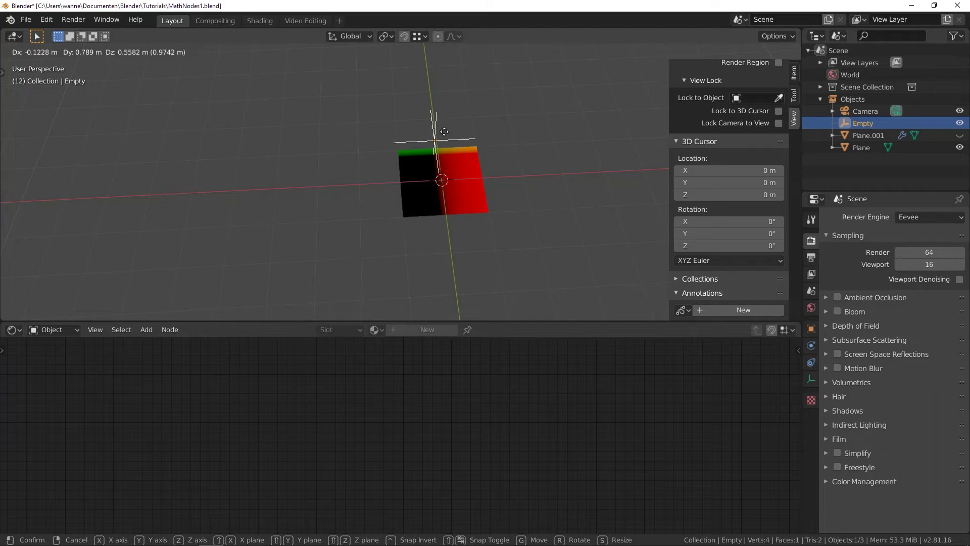
click(452, 140)
Delete the Empty, return to Shading and reselect the plane to show its nodes
key(x)
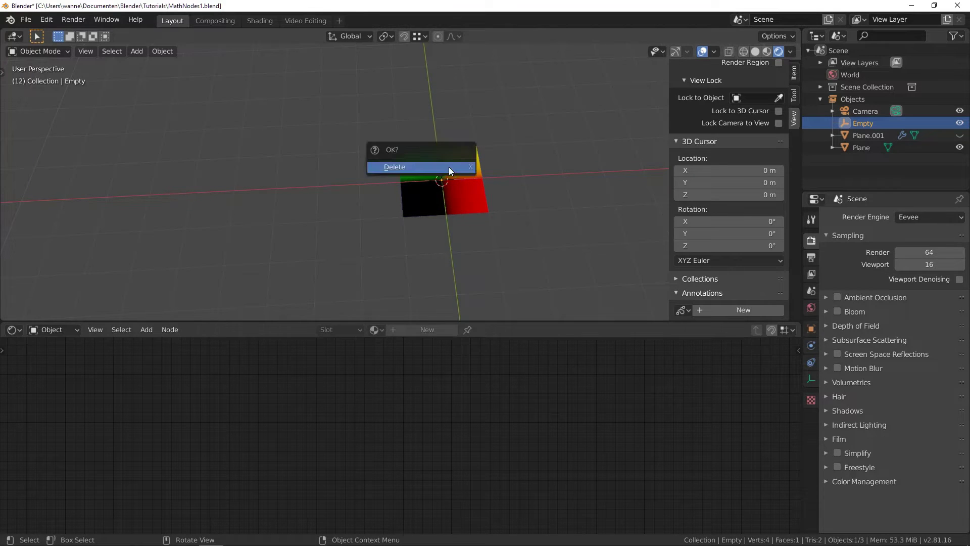
click(448, 167)
click(260, 21)
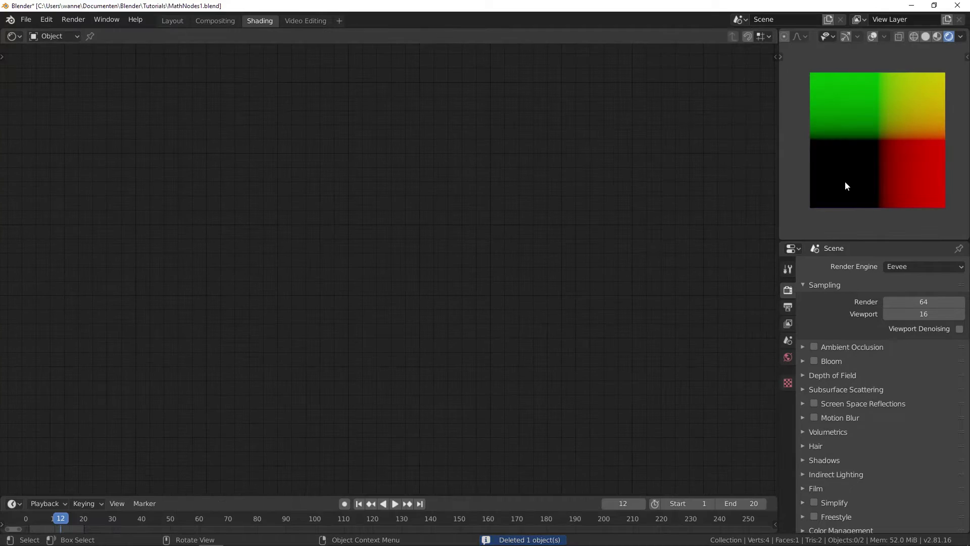
click(856, 156)
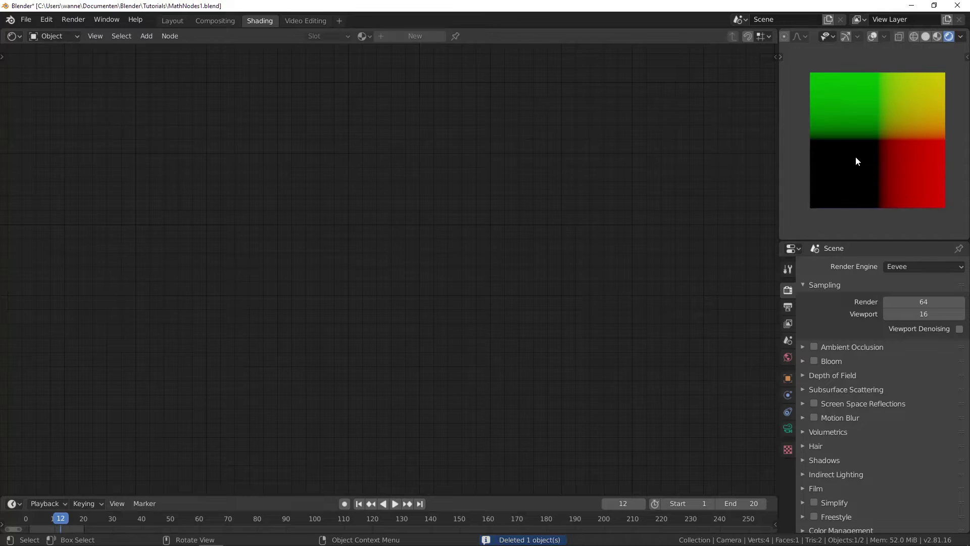
click(929, 137)
scroll(472, 335, up, 2)
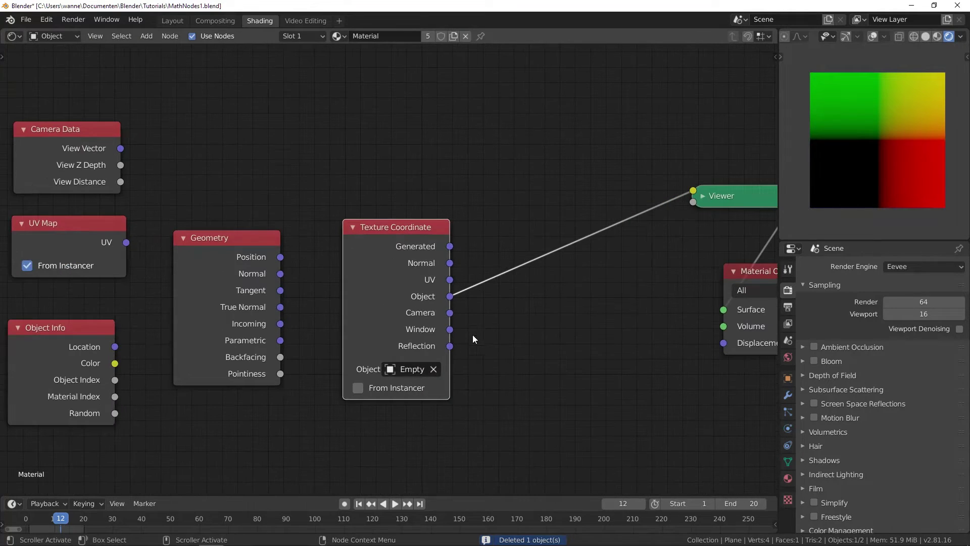
Clear the Empty from the Texture Coordinate Object field and connect the Camera output to the Viewer
click(434, 369)
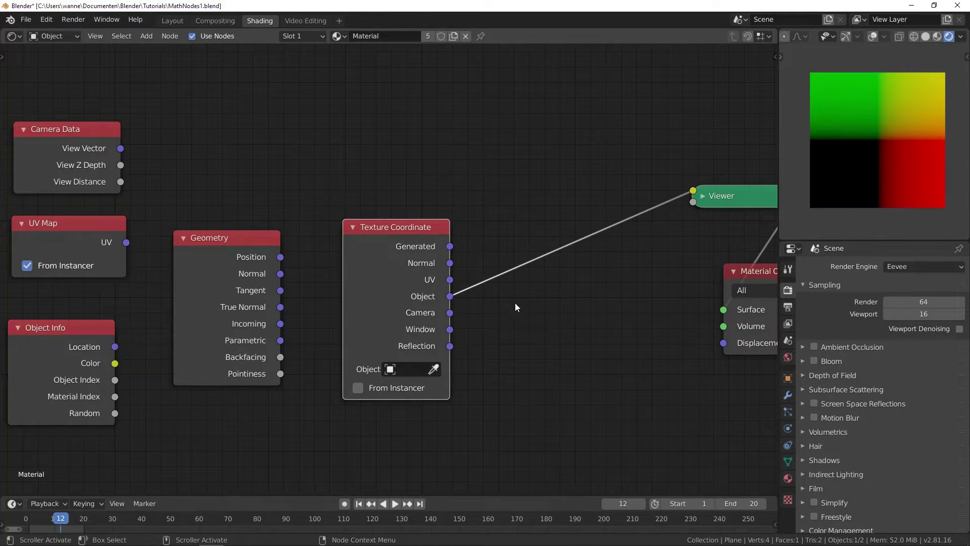
ctrl+shift+click(417, 284)
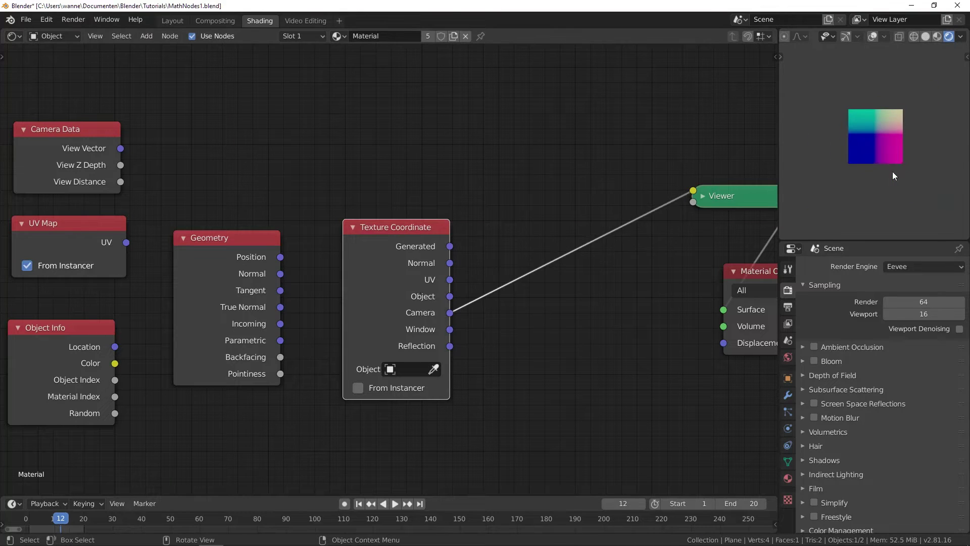
scroll(876, 163, up, 4)
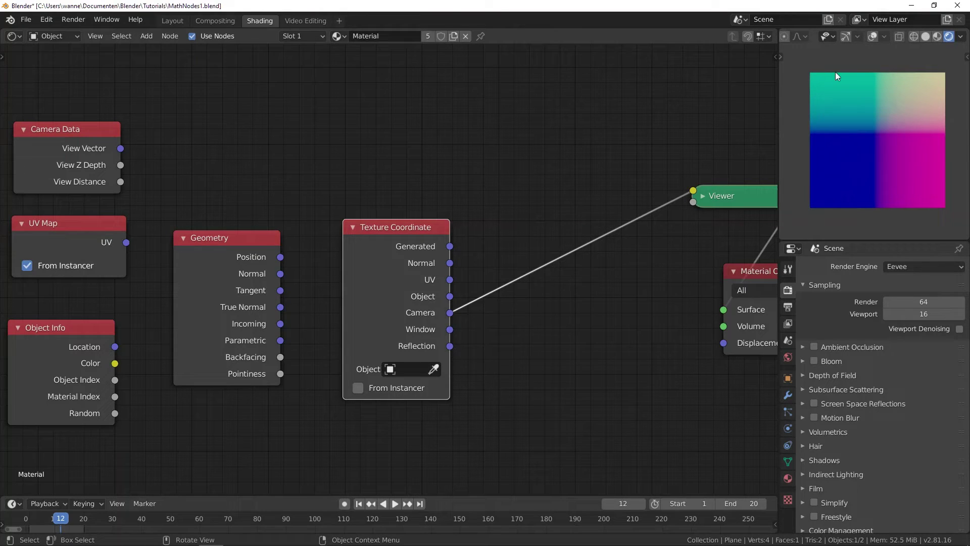
scroll(844, 130, down, 2)
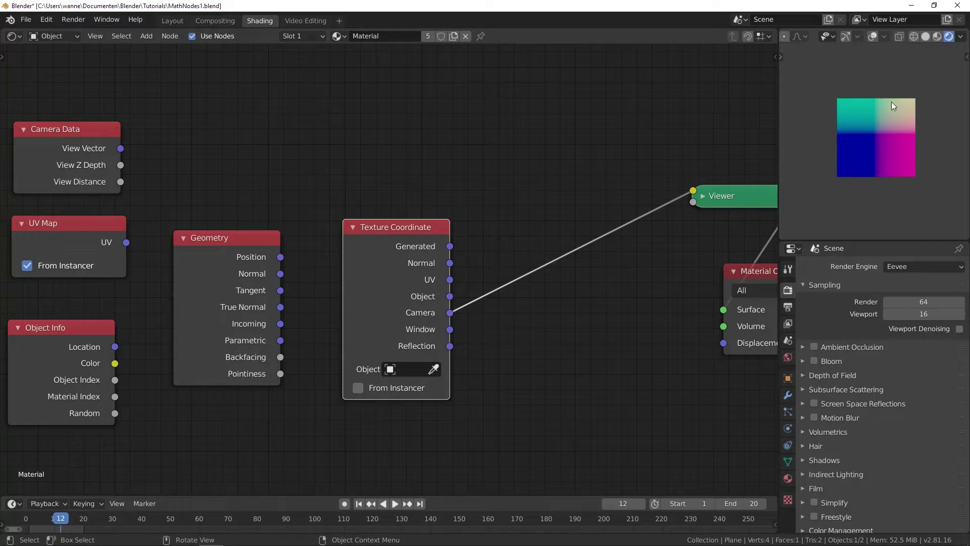
scroll(816, 136, up, 2)
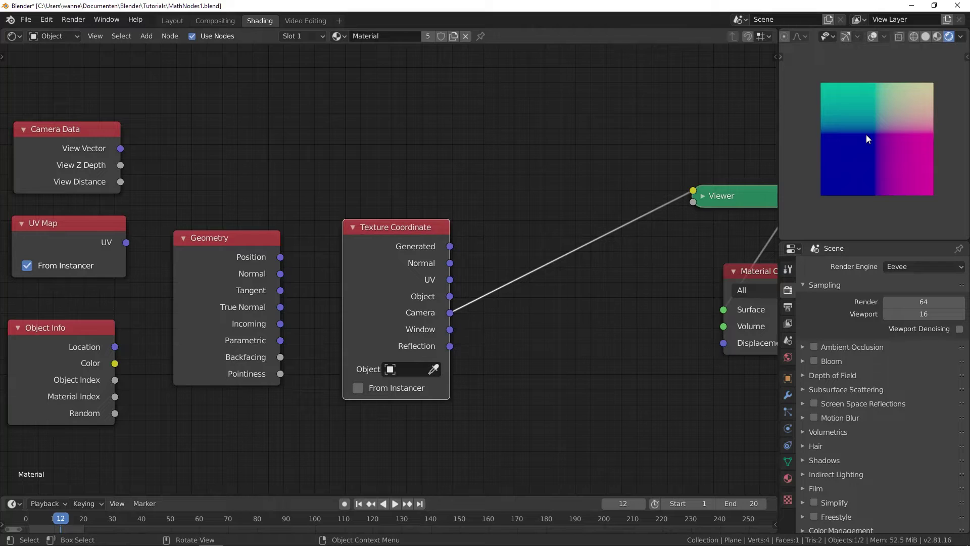
scroll(875, 144, up, 5)
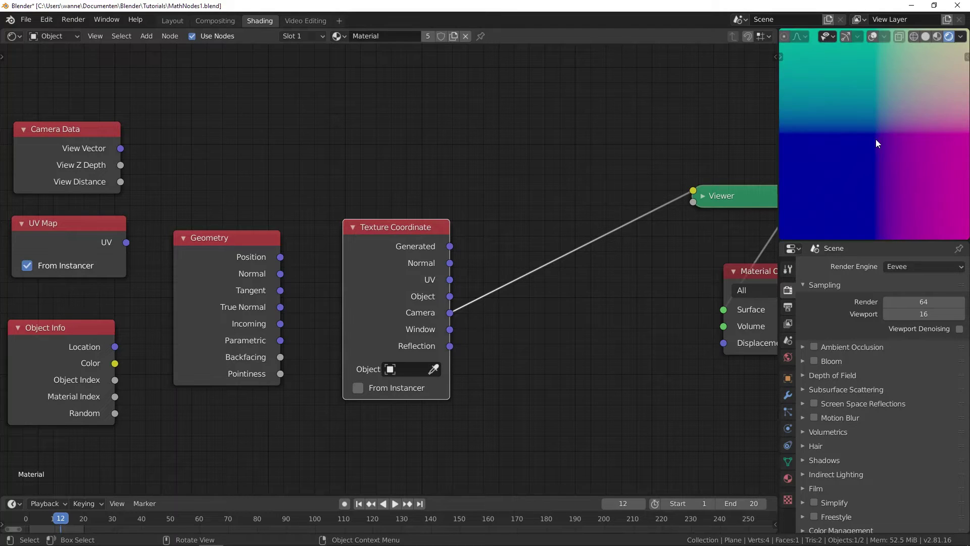
scroll(877, 143, up, 3)
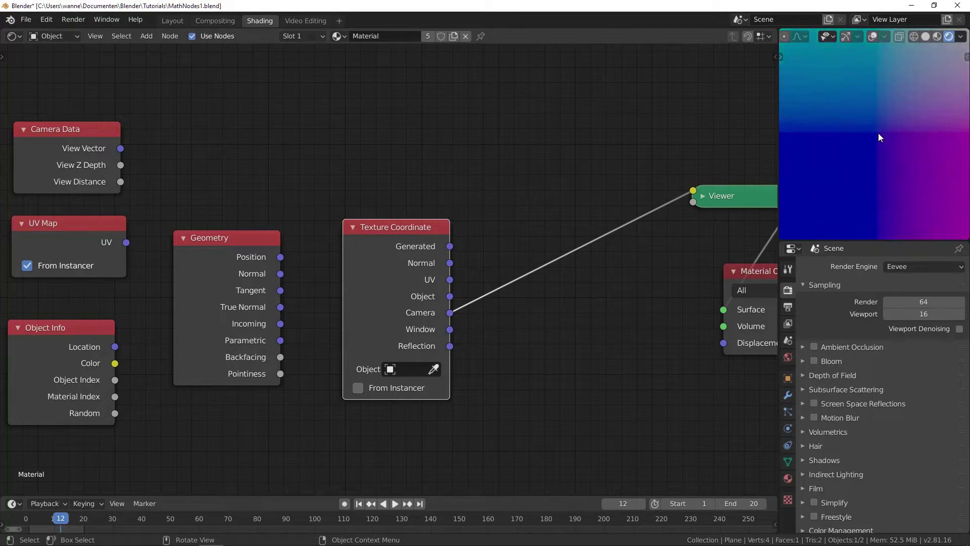
scroll(879, 136, down, 8)
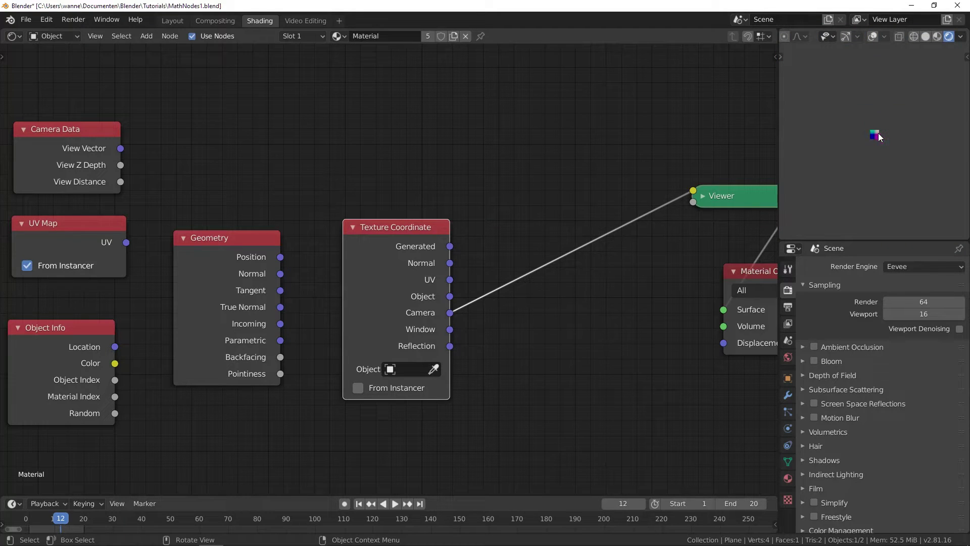
scroll(876, 139, up, 7)
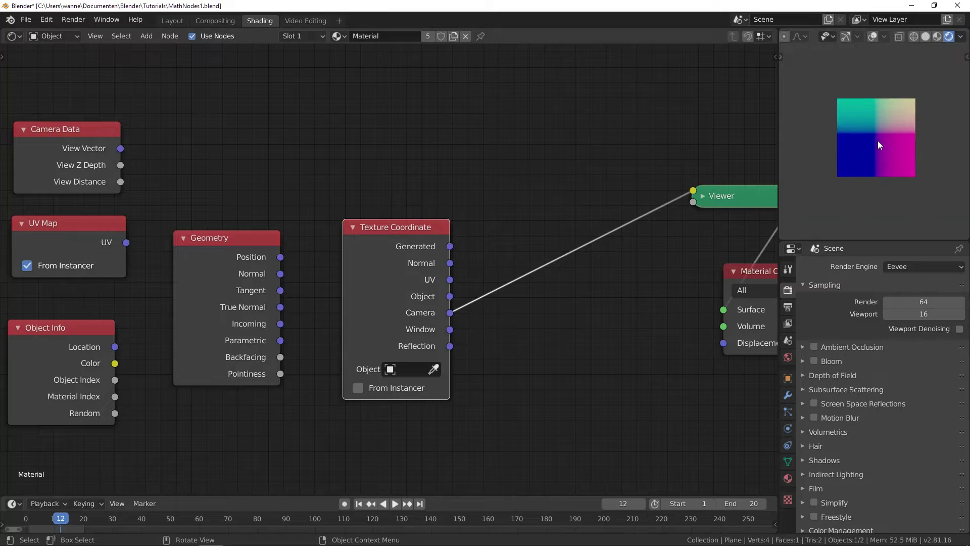
middle_drag(581, 297, 353, 277)
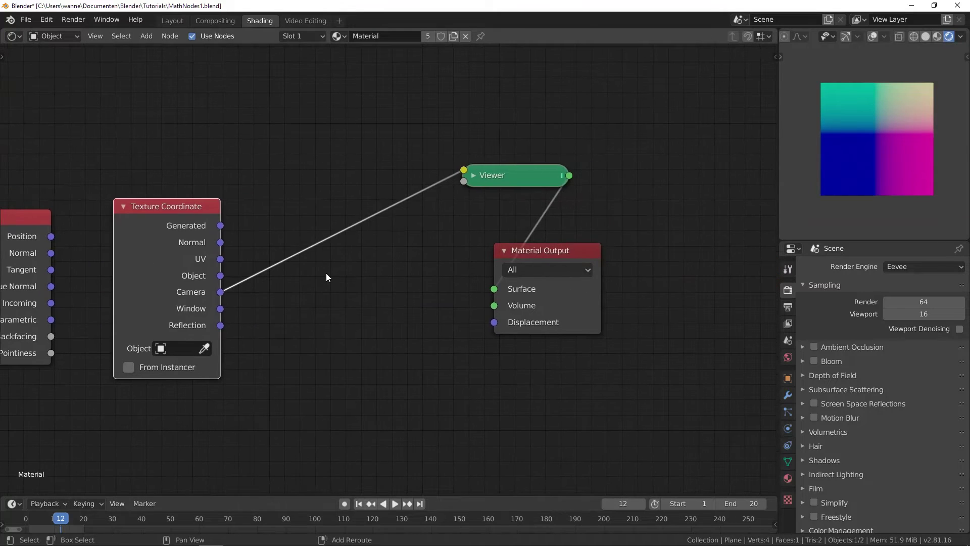
Insert a Separate XYZ node on the Camera–Viewer link and preview its X, Y and Z outputs
key(shift+a)
mouse_move(301, 363)
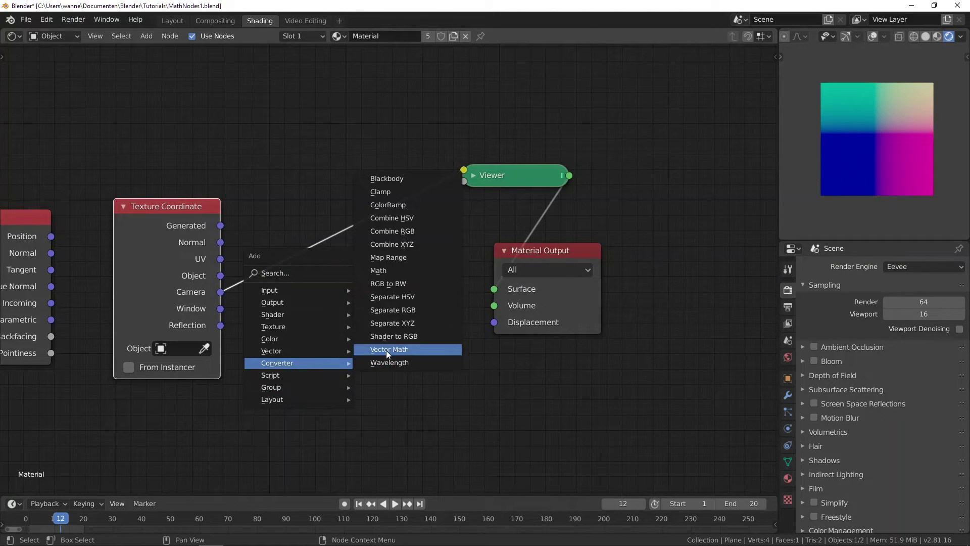
click(401, 322)
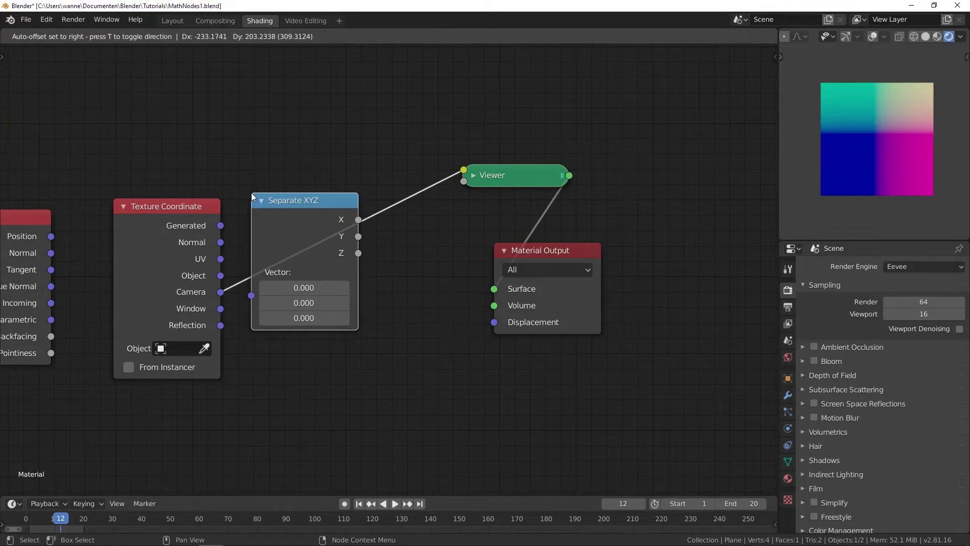
click(332, 228)
ctrl+shift+click(334, 230)
ctrl+shift+click(347, 231)
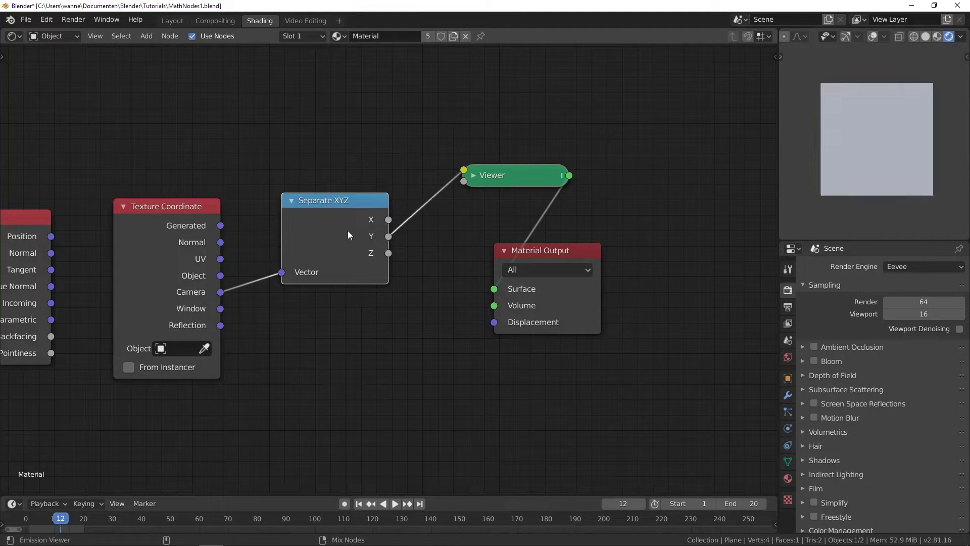
ctrl+shift+click(347, 230)
Expand and collapse the Color Management settings in the properties panel
scroll(895, 147, down, 8)
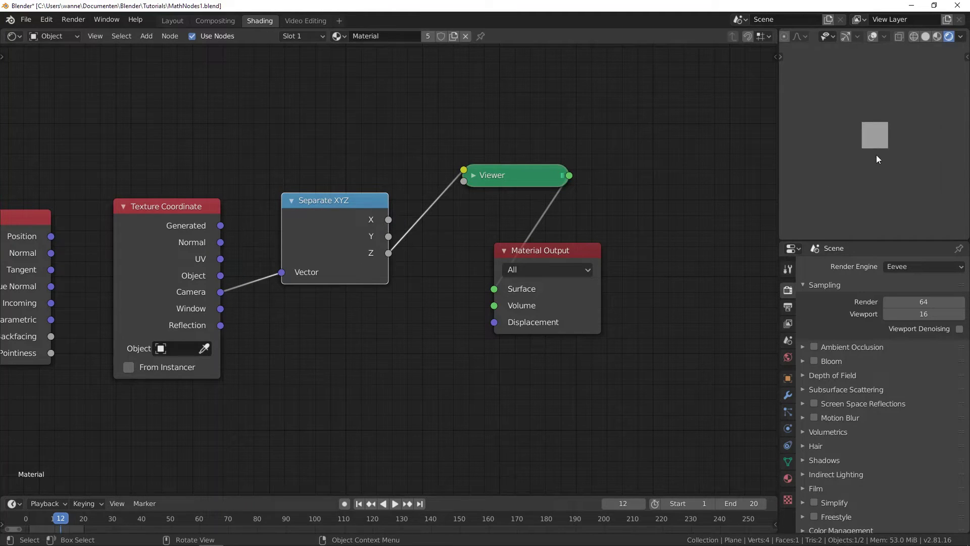
scroll(871, 146, up, 8)
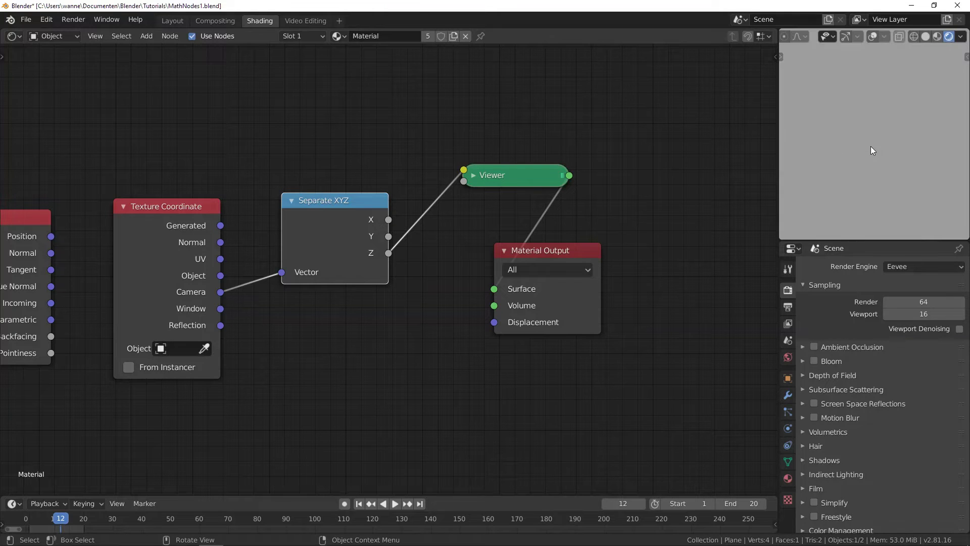
scroll(871, 146, down, 5)
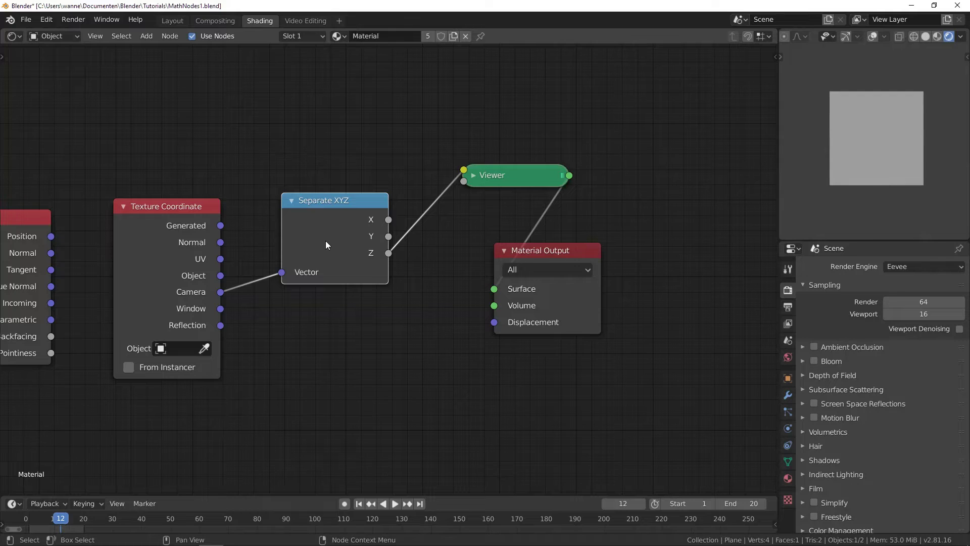
scroll(326, 241, down, 3)
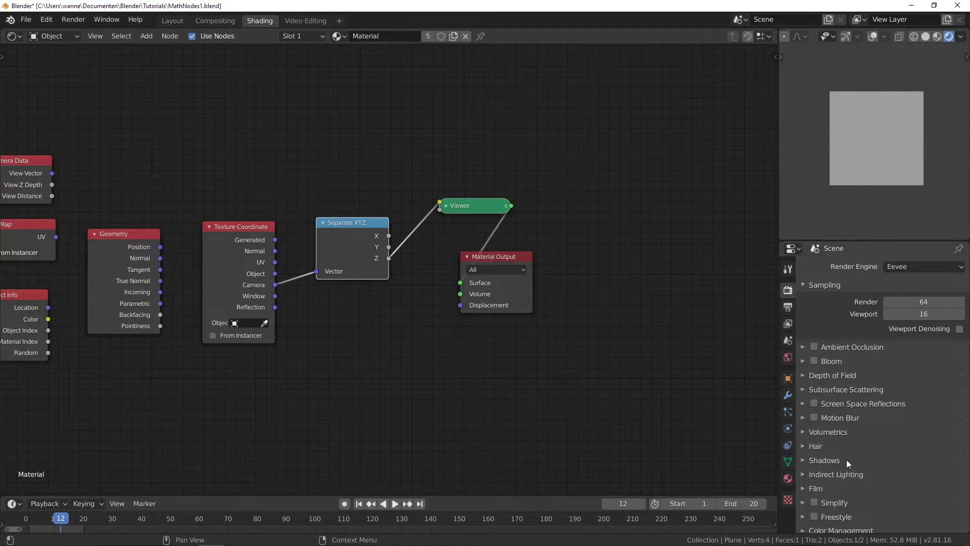
scroll(833, 475, down, 1)
click(835, 524)
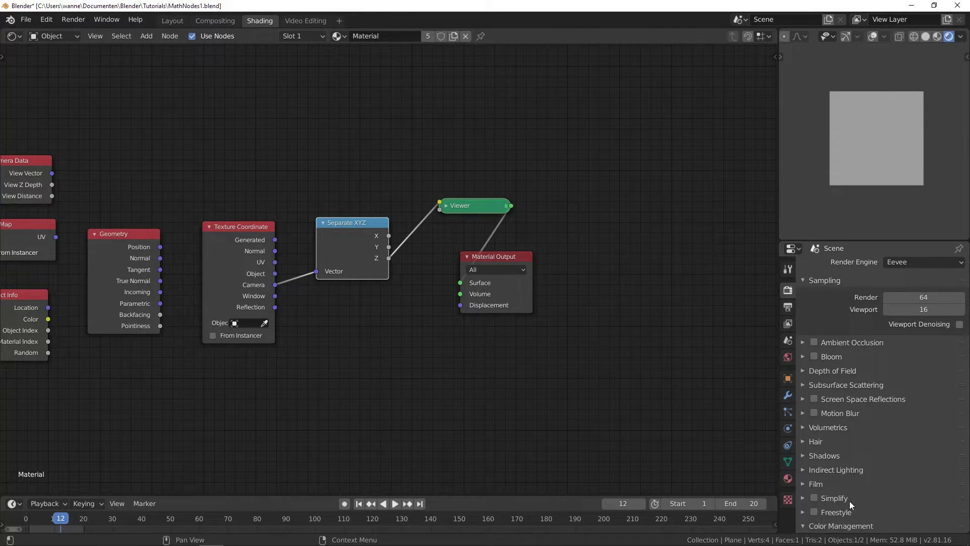
scroll(852, 498, down, 5)
click(834, 416)
Dissolve the Separate XYZ node with Ctrl+X, keeping Camera linked to the Viewer
scroll(883, 136, up, 3)
scroll(798, 167, down, 1)
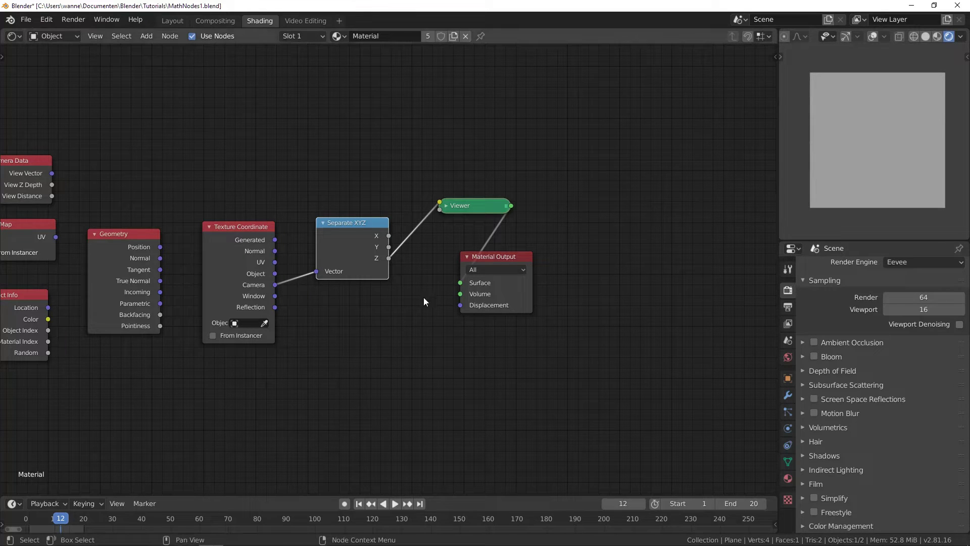
key(ctrl+x)
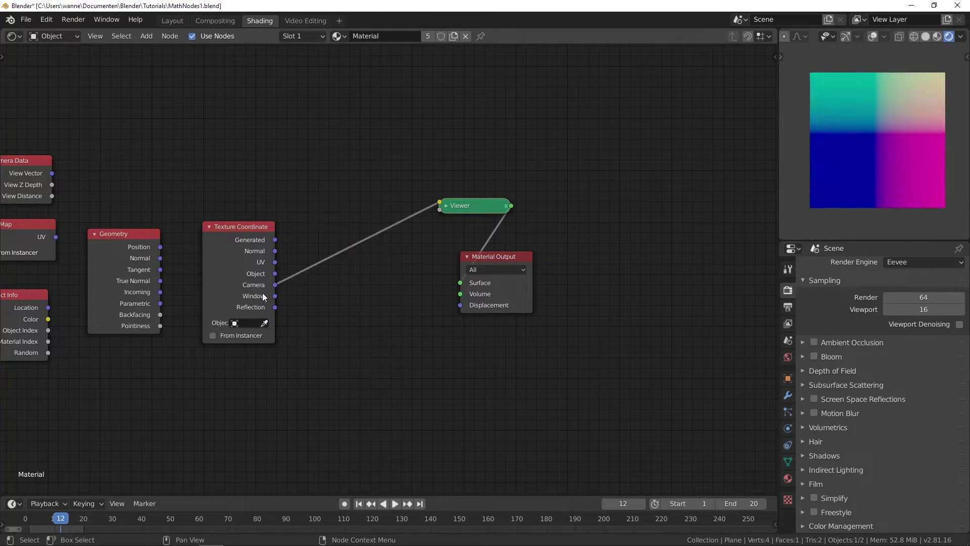
Connect the Texture Coordinate Window output to the Viewer to show the screen-space gradient
ctrl+shift+click(253, 281)
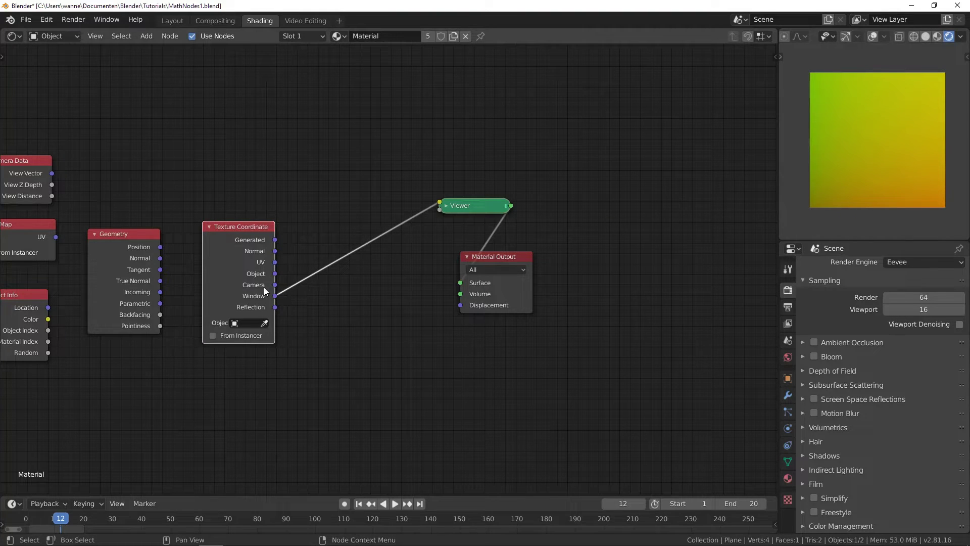
scroll(915, 156, up, 3)
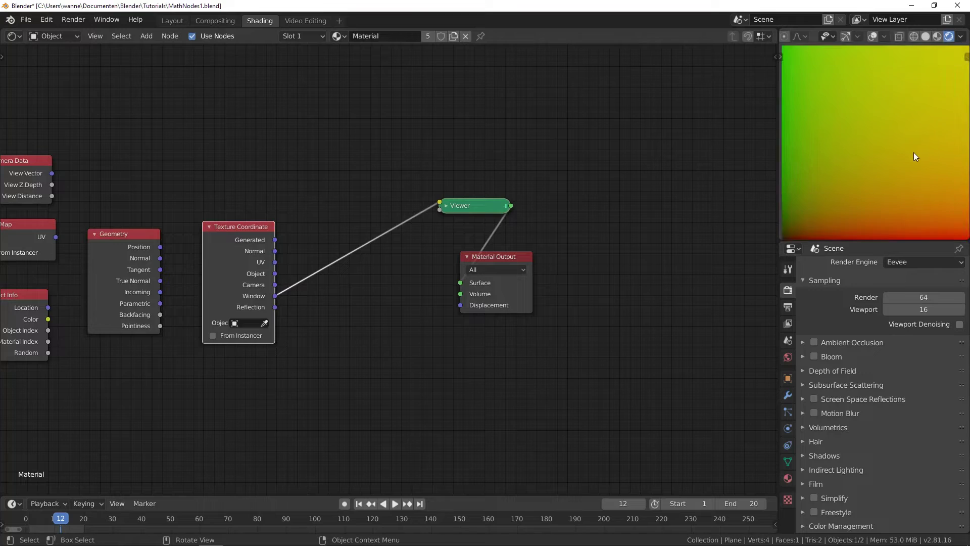
scroll(912, 154, down, 2)
scroll(867, 146, down, 1)
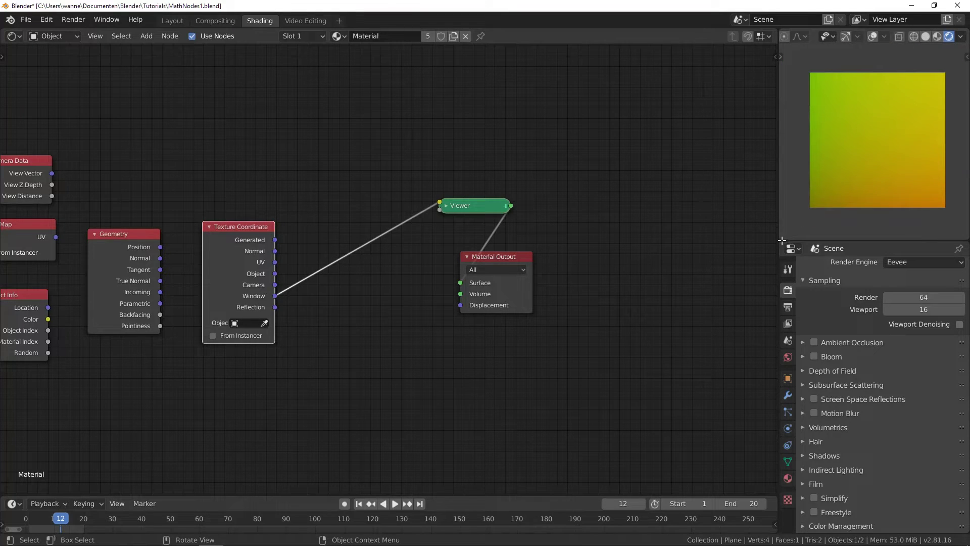
scroll(843, 185, up, 1)
scroll(843, 190, up, 1)
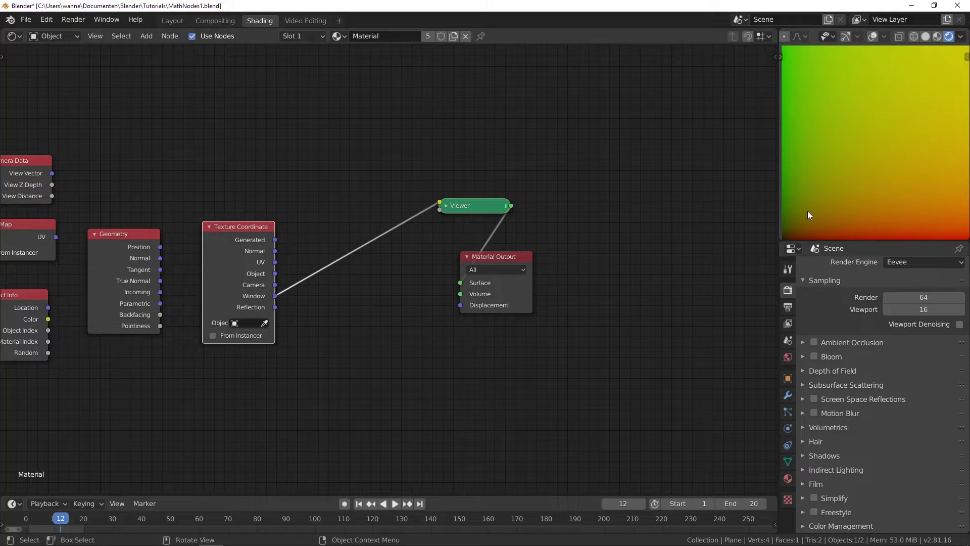
scroll(828, 192, down, 4)
scroll(881, 135, down, 1)
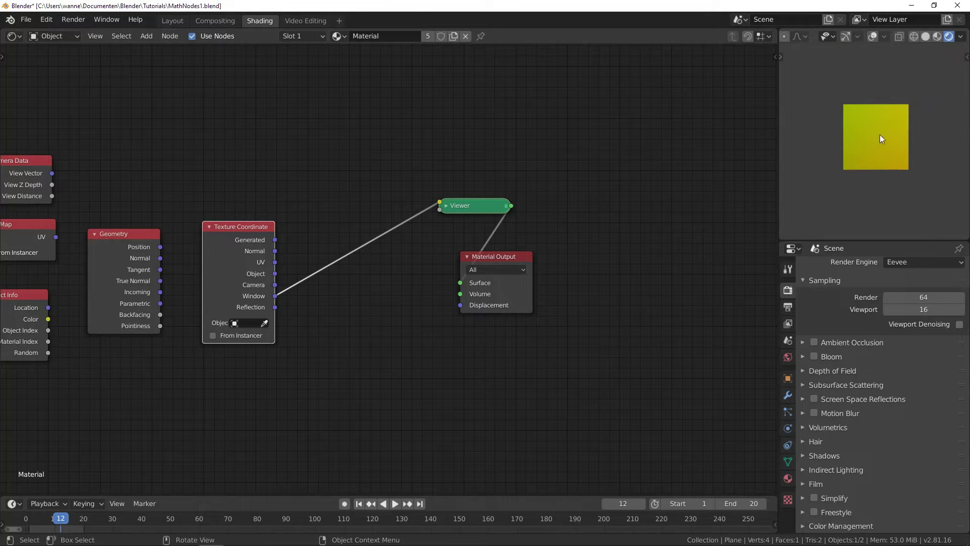
Orbit the preview viewport around the plane, then snap it to top view with numpad 7
middle_drag(880, 134, 887, 109)
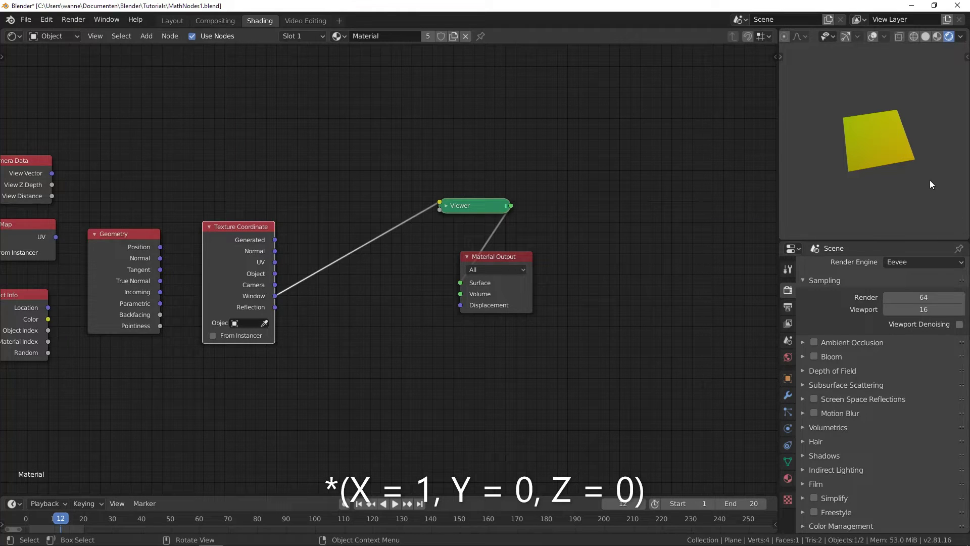
scroll(881, 161, up, 5)
scroll(881, 160, down, 6)
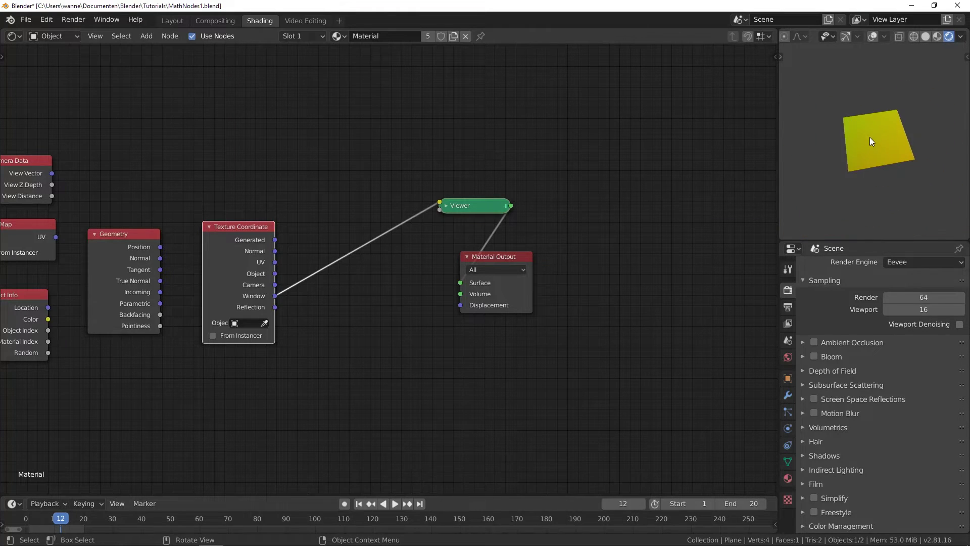
scroll(874, 143, up, 4)
scroll(876, 146, up, 2)
scroll(878, 147, down, 1)
middle_drag(875, 129, 876, 165)
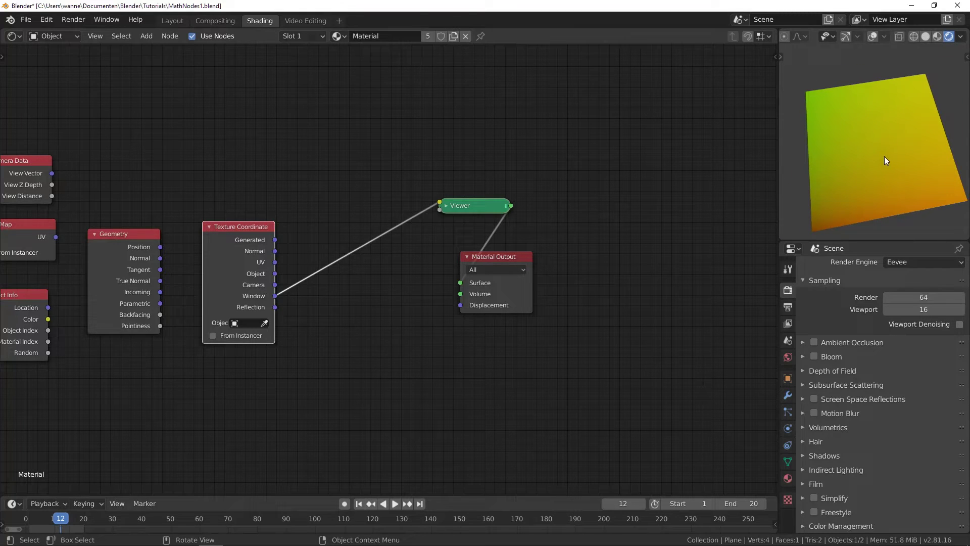
key(KP_7)
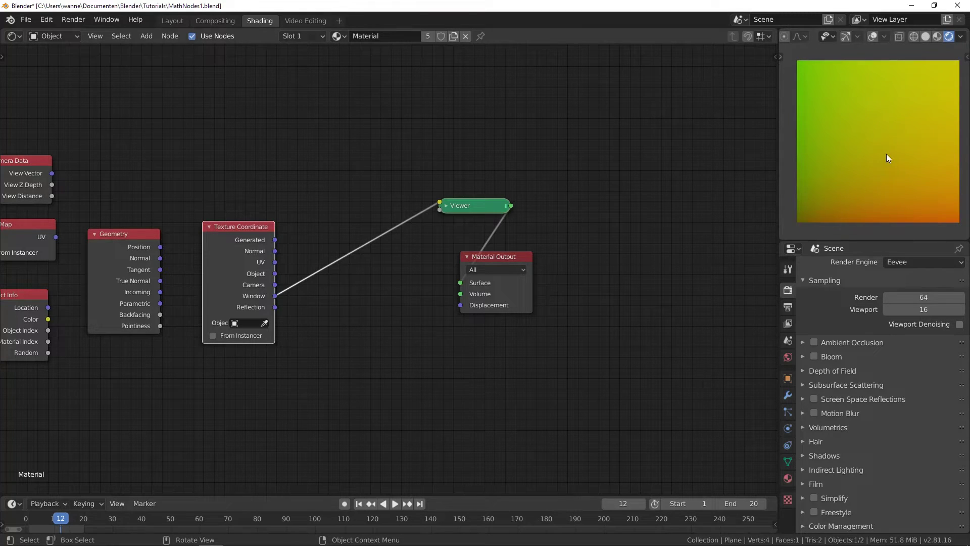
Connect the Reflection output to the Viewer, then centre the plane in the Layout viewport
ctrl+shift+click(245, 268)
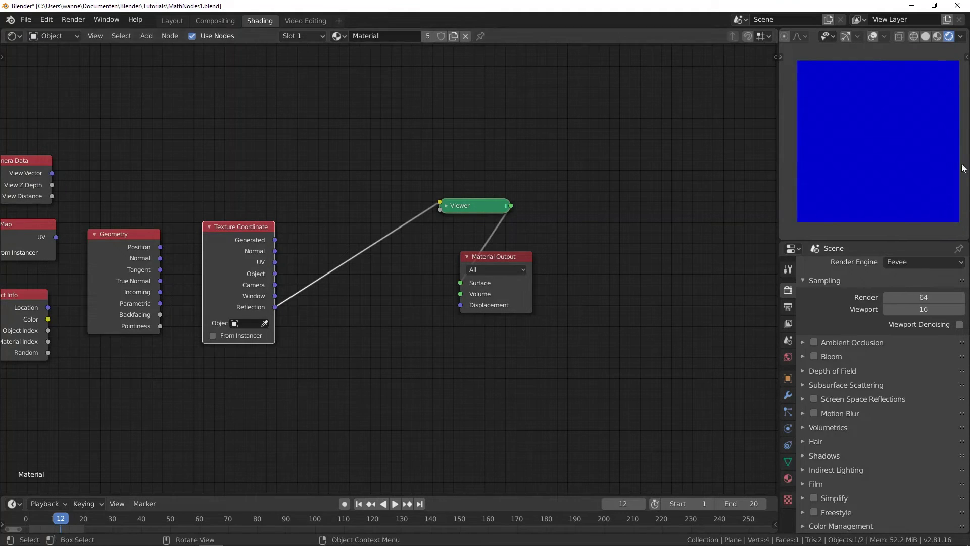
scroll(856, 137, down, 2)
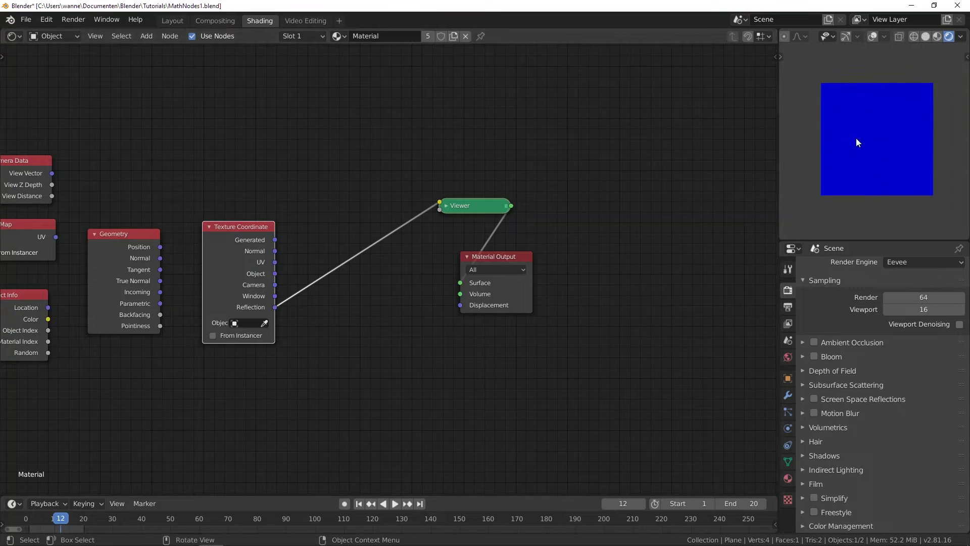
click(172, 21)
scroll(346, 177, down, 5)
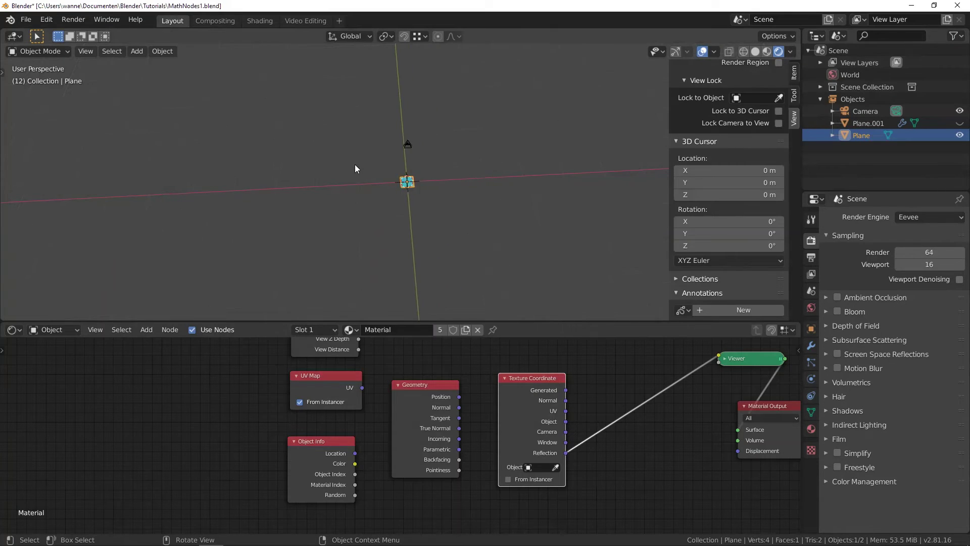
middle_drag(375, 180, 408, 156)
scroll(423, 202, up, 3)
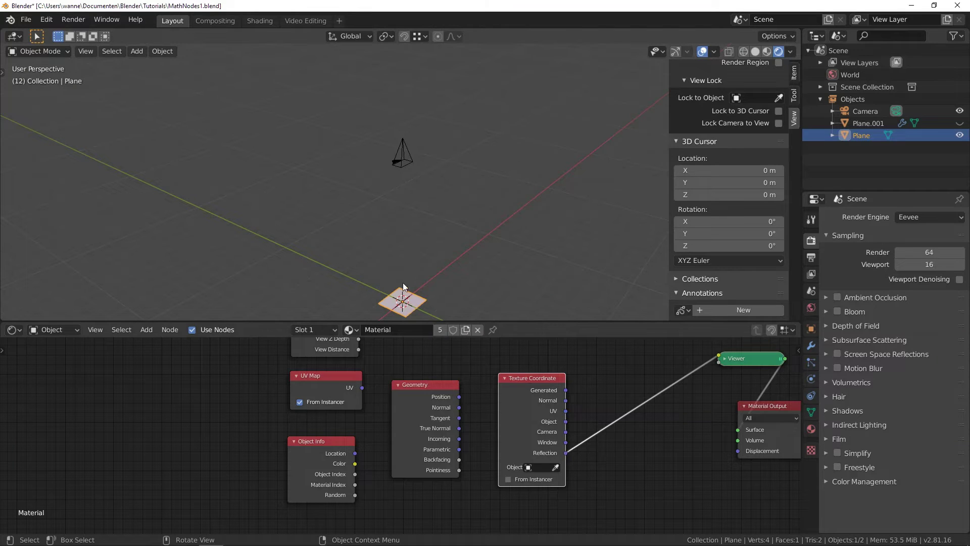
shift+middle_drag(433, 291, 448, 209)
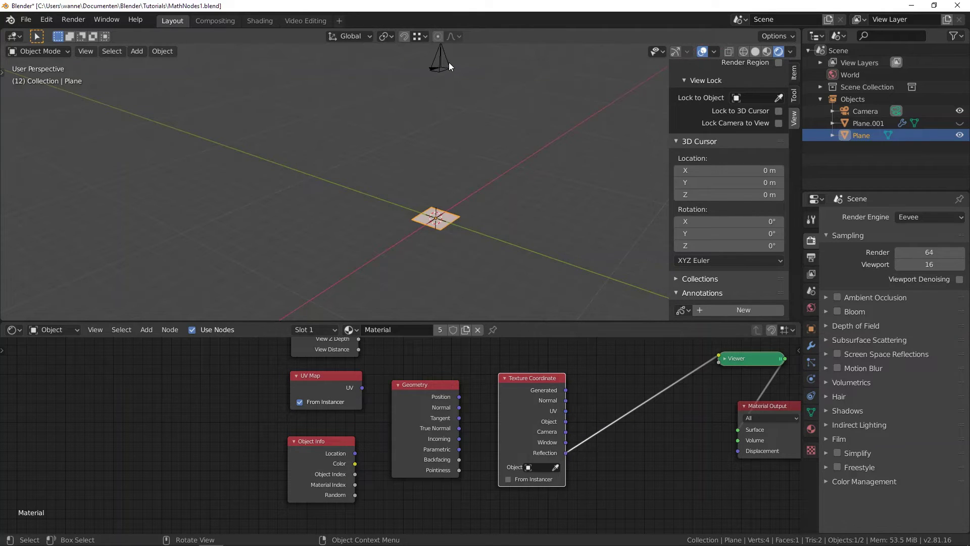
Draw annotation strokes from the camera and the plane's centre with an arrowhead, then delete them
drag(438, 68, 437, 212)
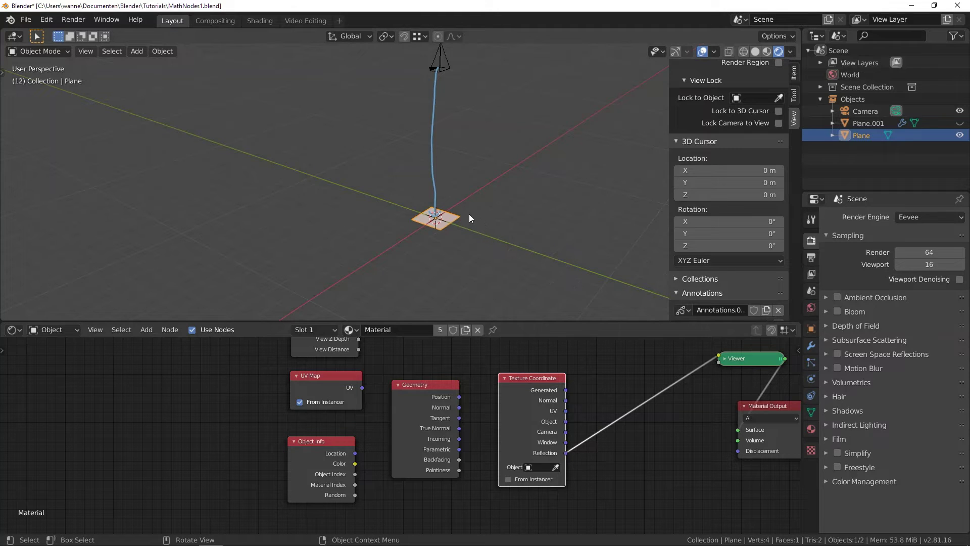
mouse_move(477, 221)
middle_down()
mouse_move(454, 255)
mouse_move(388, 241)
mouse_move(408, 202)
mouse_move(392, 226)
mouse_move(456, 196)
mouse_move(467, 178)
mouse_move(434, 178)
mouse_move(460, 167)
middle_up()
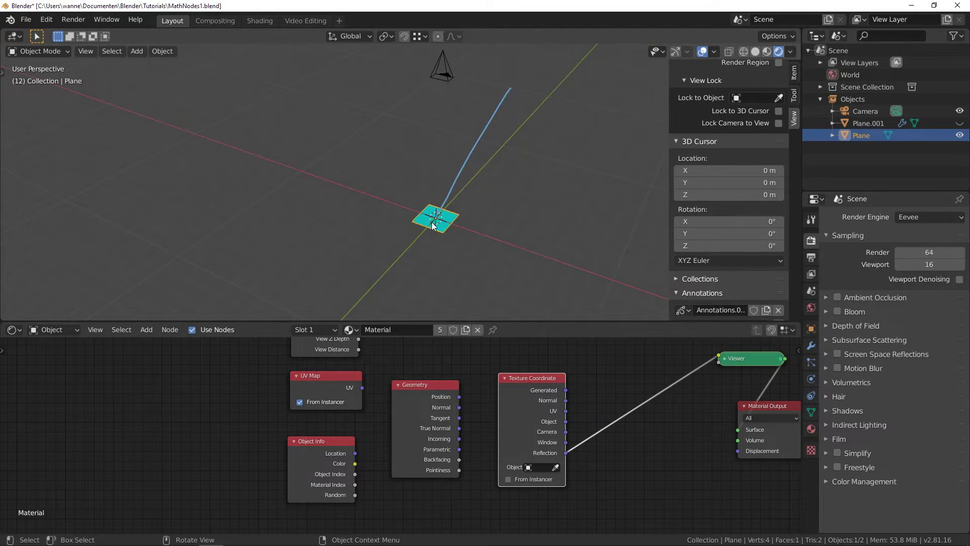
key(ctrl)
ctrl+middle_drag(436, 225, 430, 140)
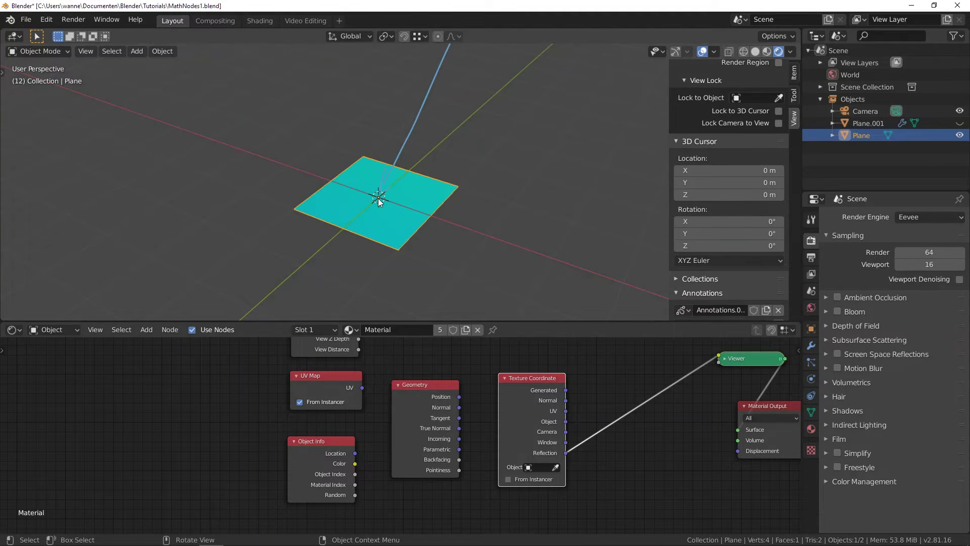
mouse_move(377, 198)
mouse_down()
mouse_move(368, 93)
mouse_move(372, 104)
mouse_up()
drag(376, 194, 289, 153)
drag(285, 159, 294, 144)
click(778, 310)
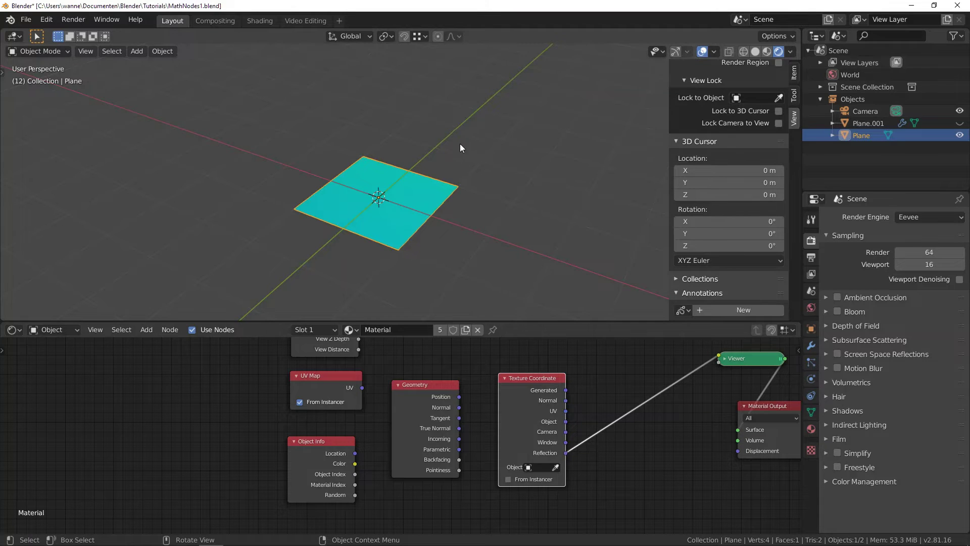
scroll(461, 142, down, 5)
Orbit from top view into perspective to watch the reflection colours shift, ending in camera view
key(KP_7)
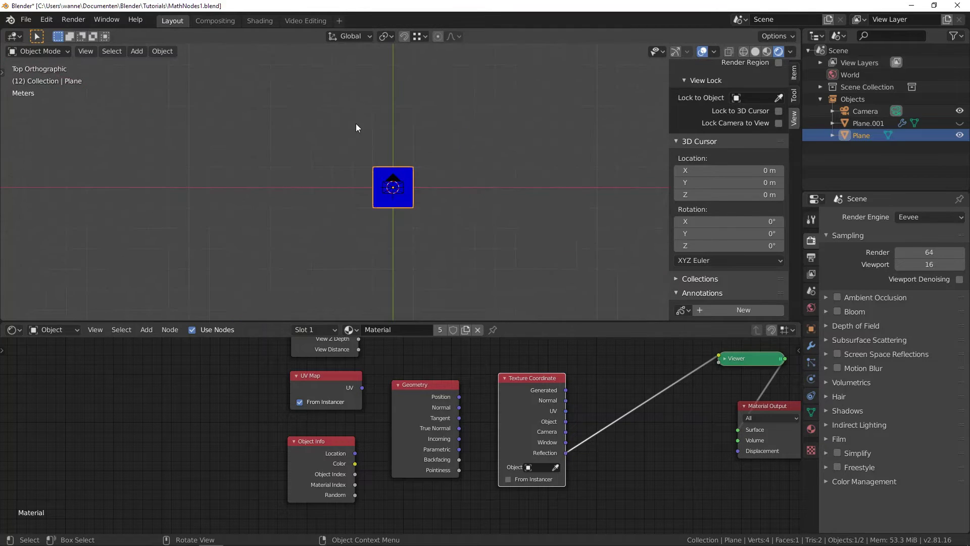
scroll(360, 155, up, 6)
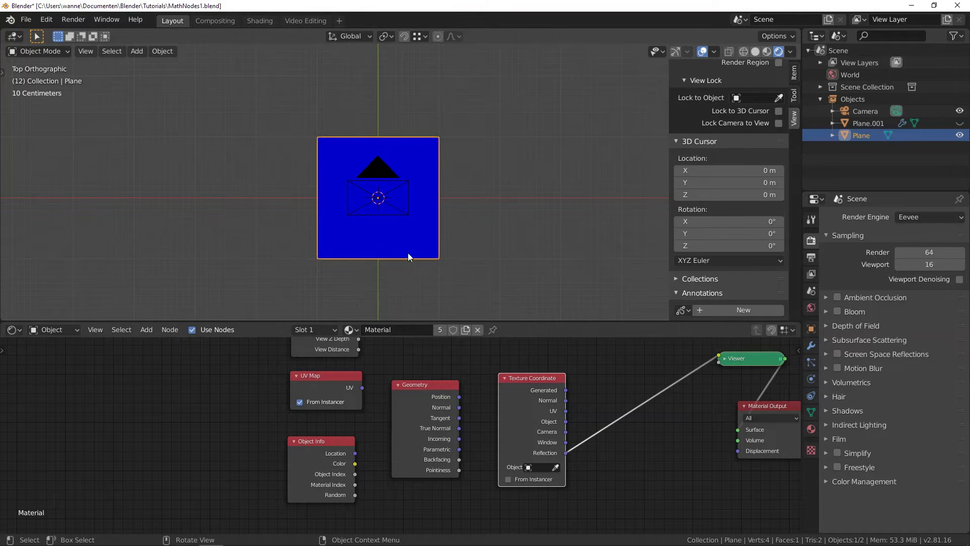
middle_drag(404, 220, 418, 305)
scroll(422, 393, down, 1)
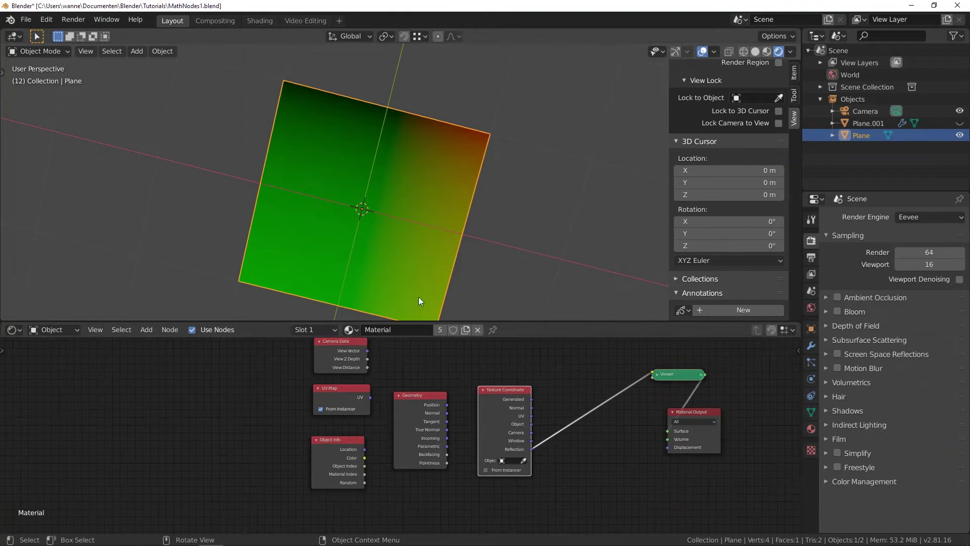
scroll(410, 246, down, 3)
scroll(407, 235, down, 1)
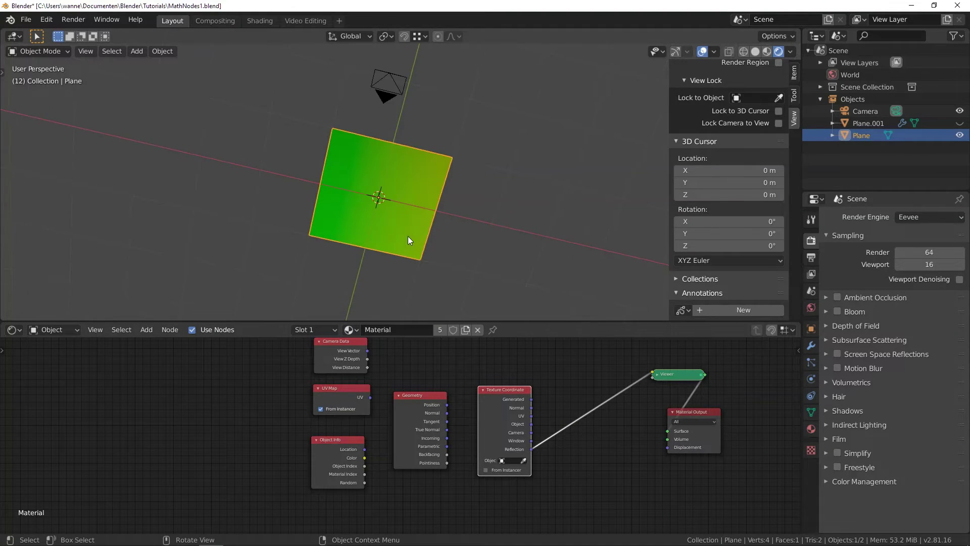
scroll(401, 201, down, 3)
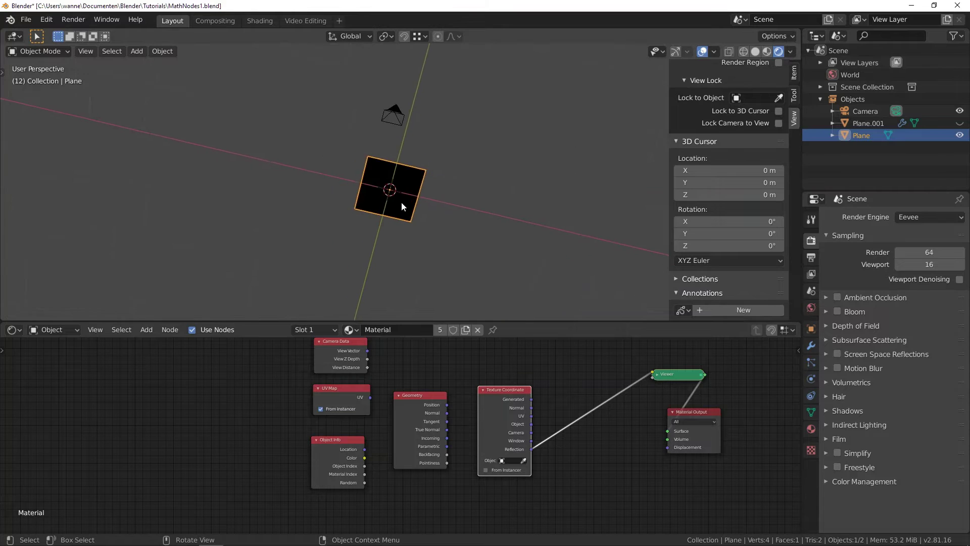
scroll(397, 205, up, 3)
middle_drag(396, 205, 396, 194)
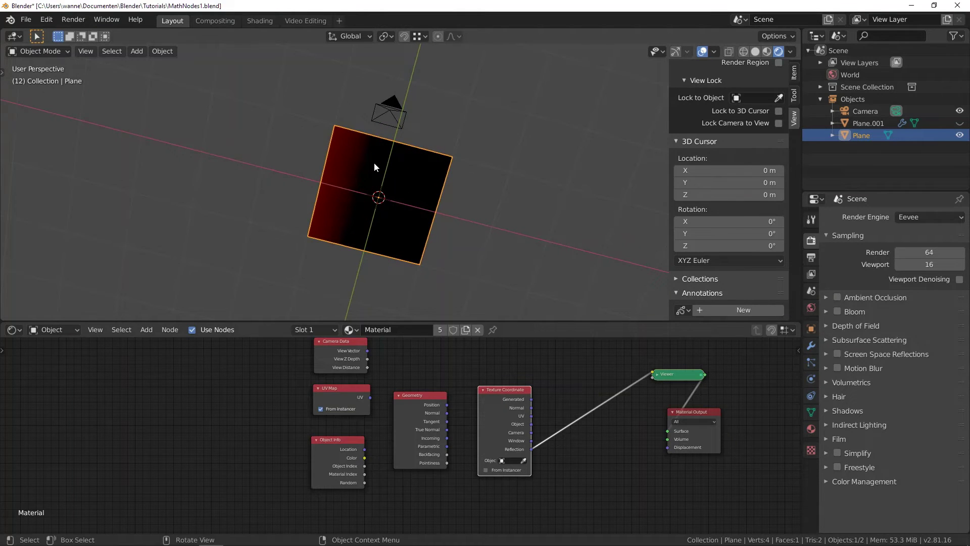
mouse_move(389, 151)
middle_down()
mouse_move(364, 297)
mouse_move(347, 92)
mouse_move(352, 116)
middle_up()
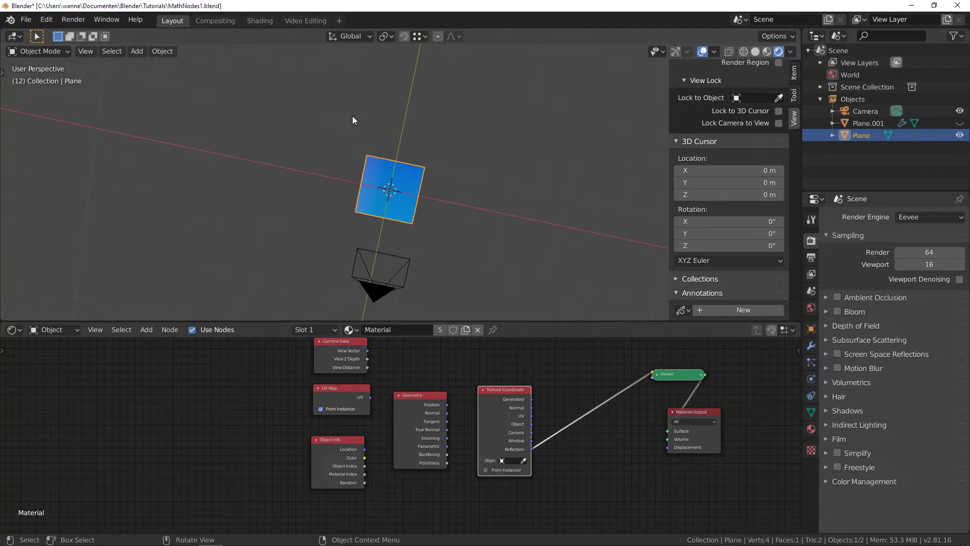
key(KP_0)
Return to the Shading workspace and centre the input nodes in the node editor
click(218, 23)
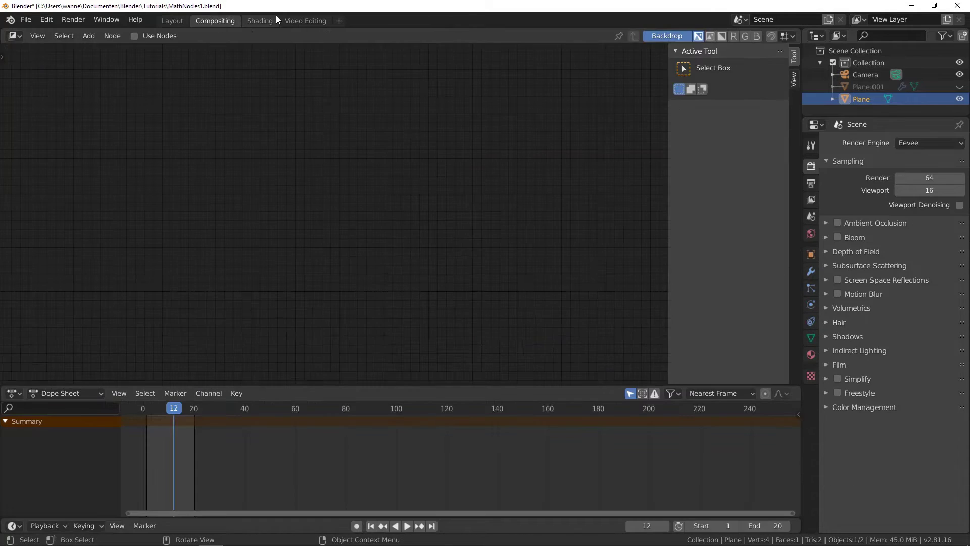
click(257, 21)
scroll(263, 200, down, 1)
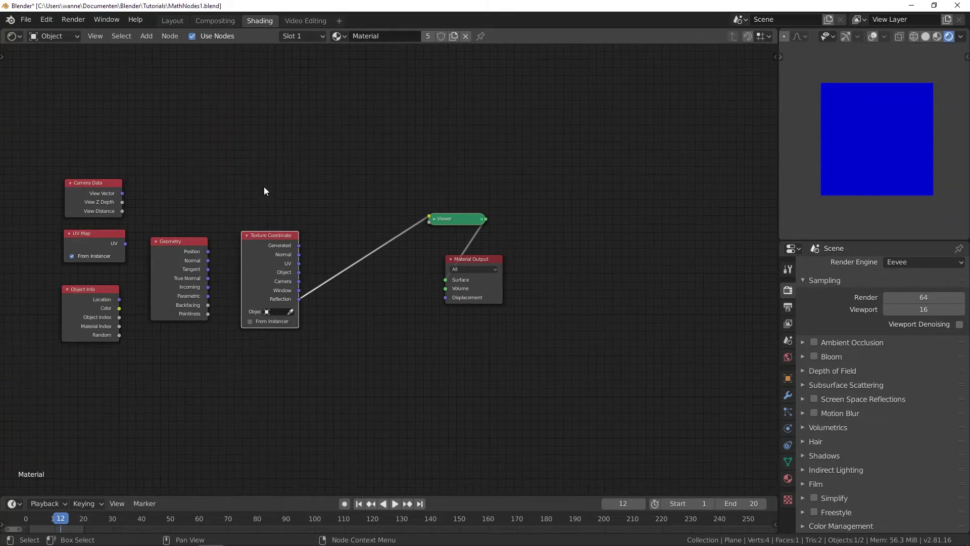
middle_drag(175, 215, 342, 174)
scroll(463, 184, up, 2)
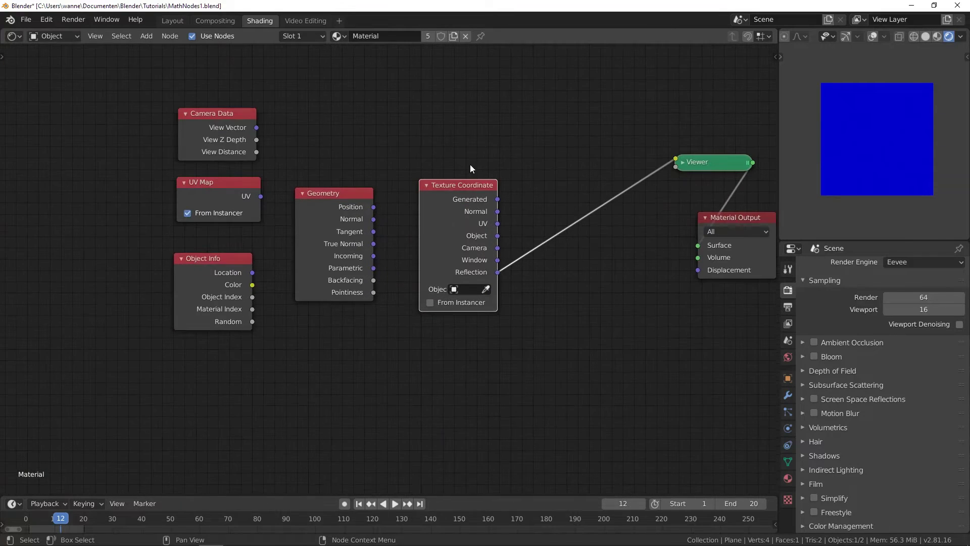
Select the UV Map and Texture Coordinate nodes, ending with only Object Info selected
click(222, 196)
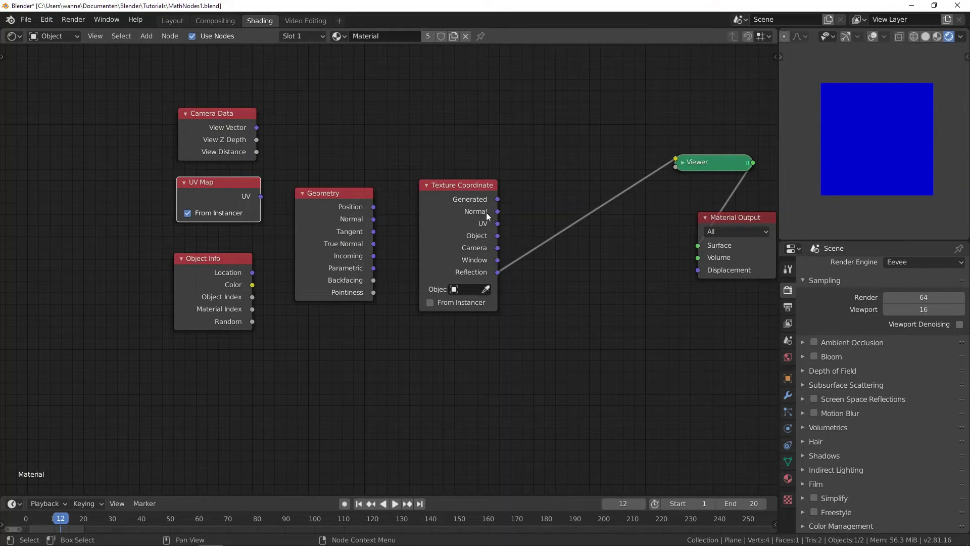
click(458, 203)
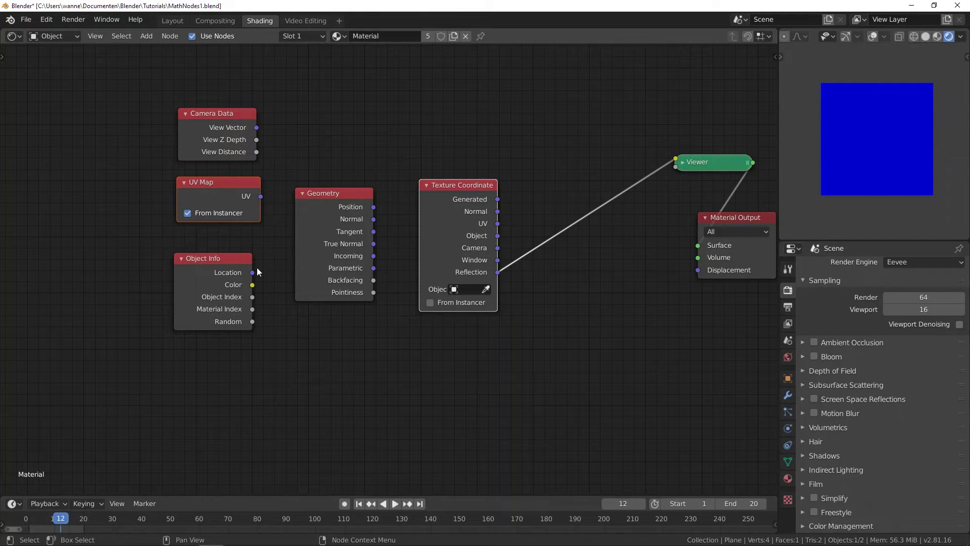
shift+click(217, 263)
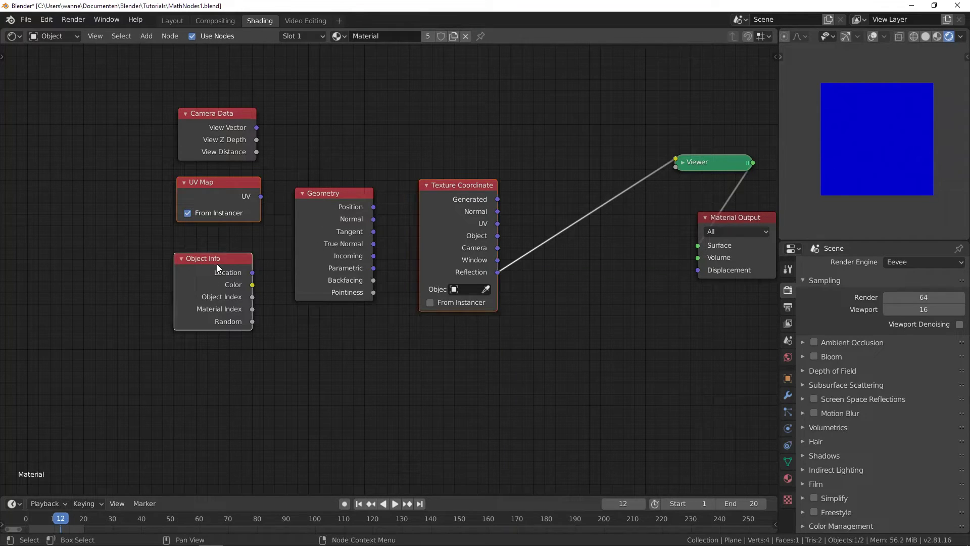
click(217, 264)
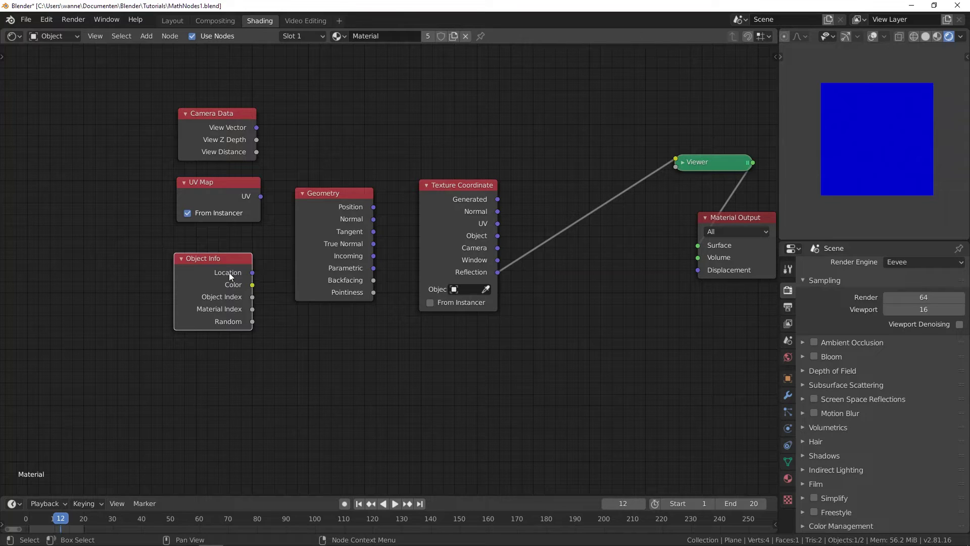
Preview Object Info Location, then Geometry Position, on the plane through the Viewer
ctrl+shift+click(228, 274)
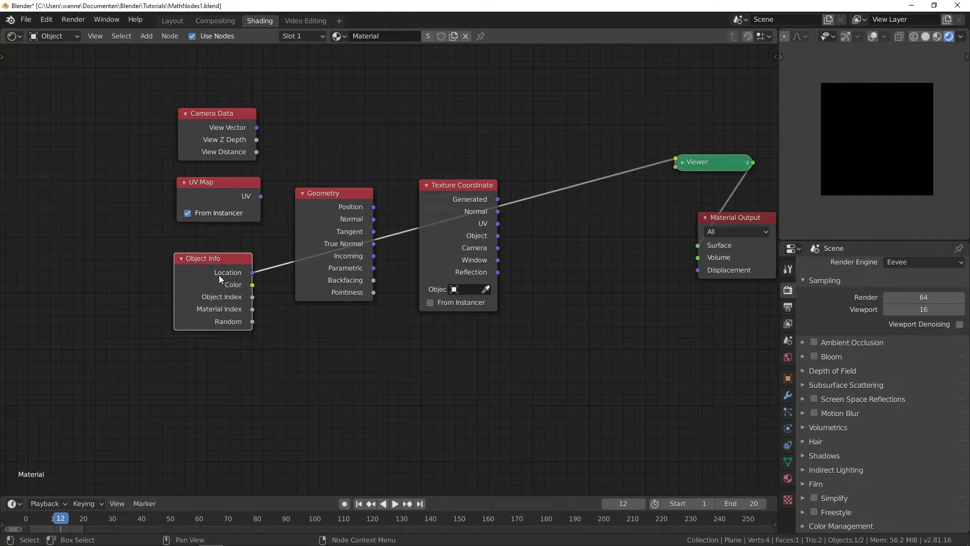
ctrl+shift+click(328, 210)
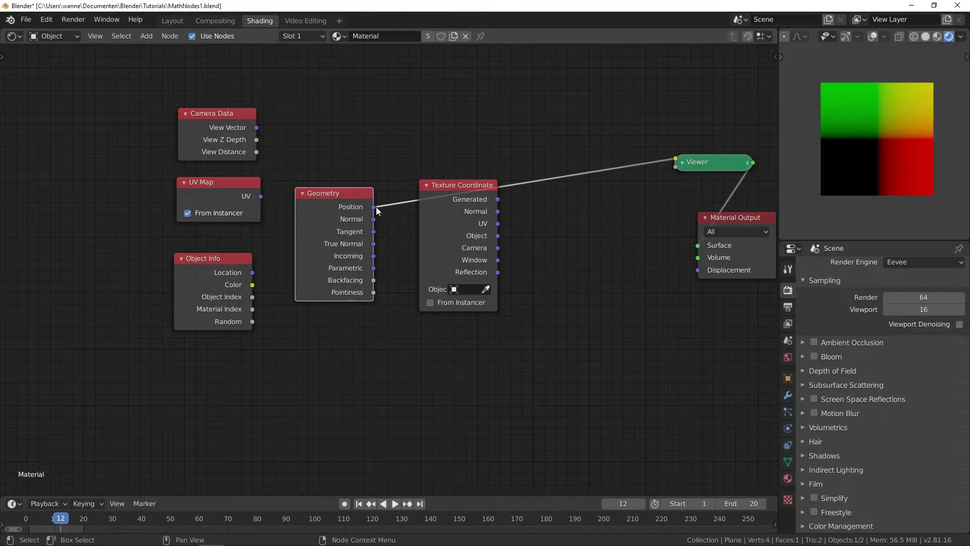
scroll(855, 142, down, 3)
scroll(855, 142, up, 3)
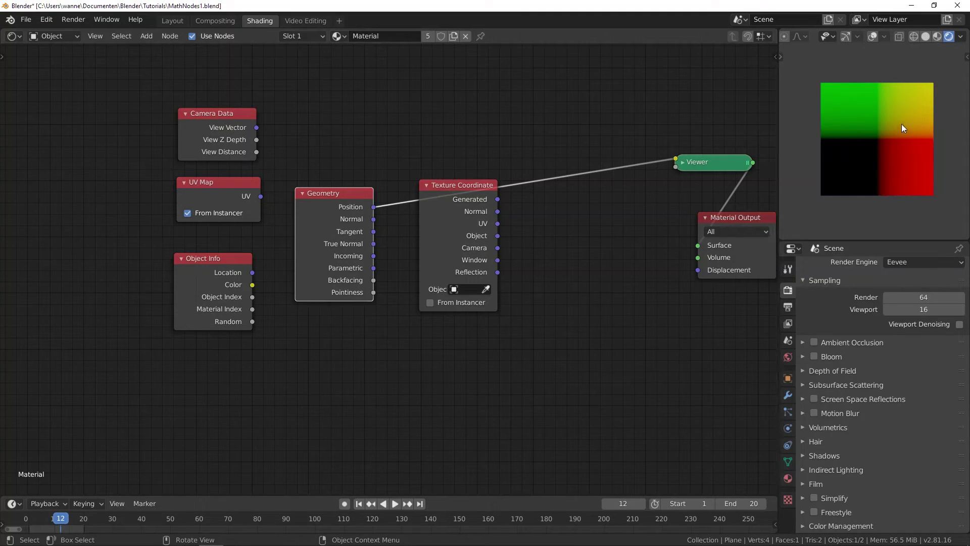
scroll(896, 133, down, 5)
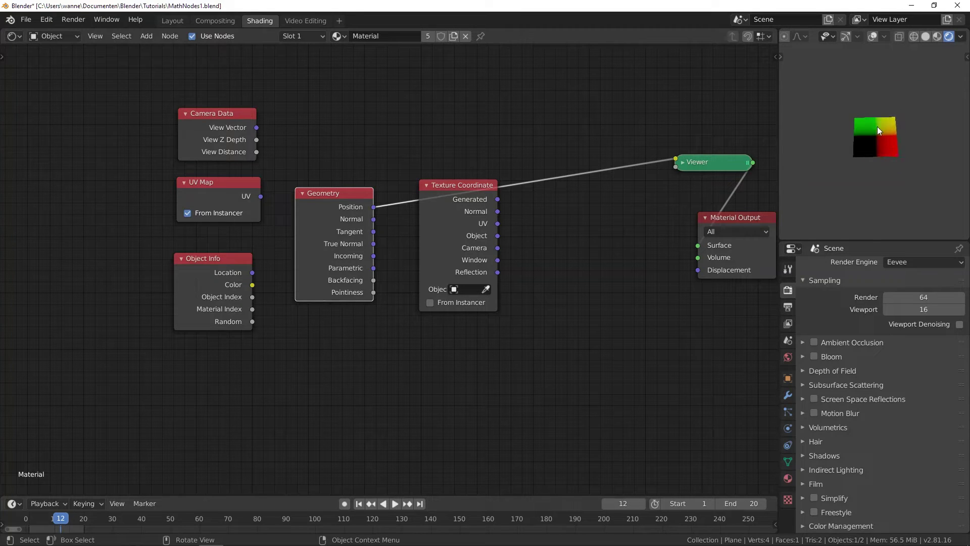
Orbit the preview into perspective and move the plane to watch the Position colours change
middle_drag(877, 127, 877, 141)
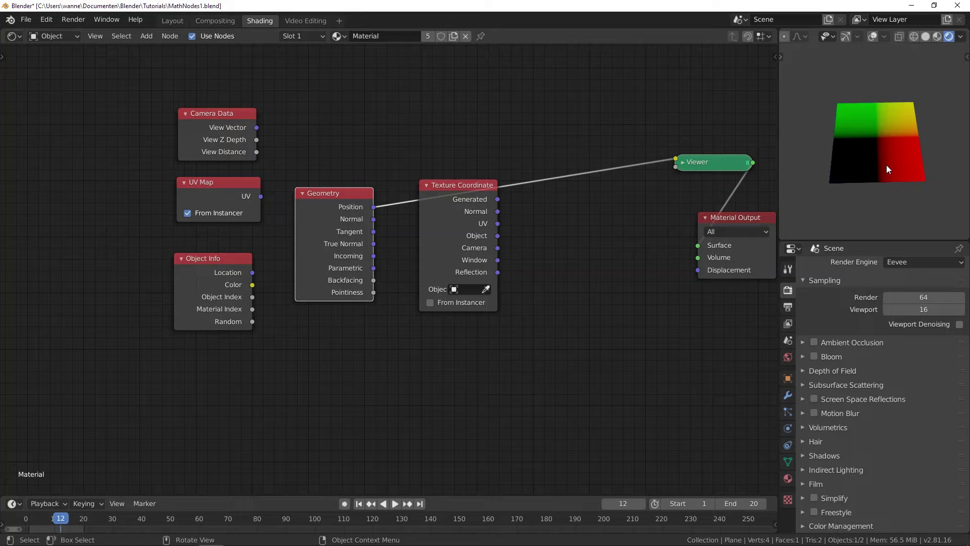
scroll(887, 167, down, 4)
key(g)
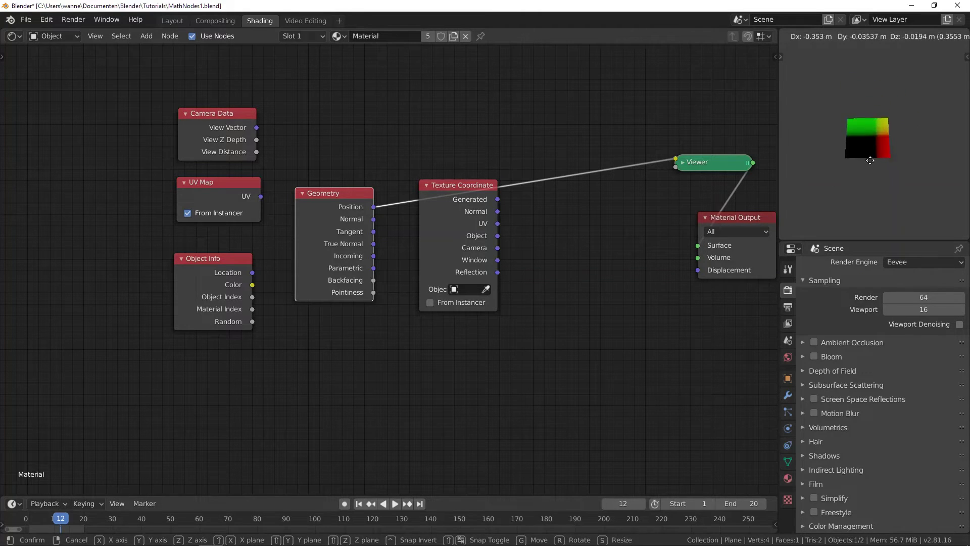
click(877, 162)
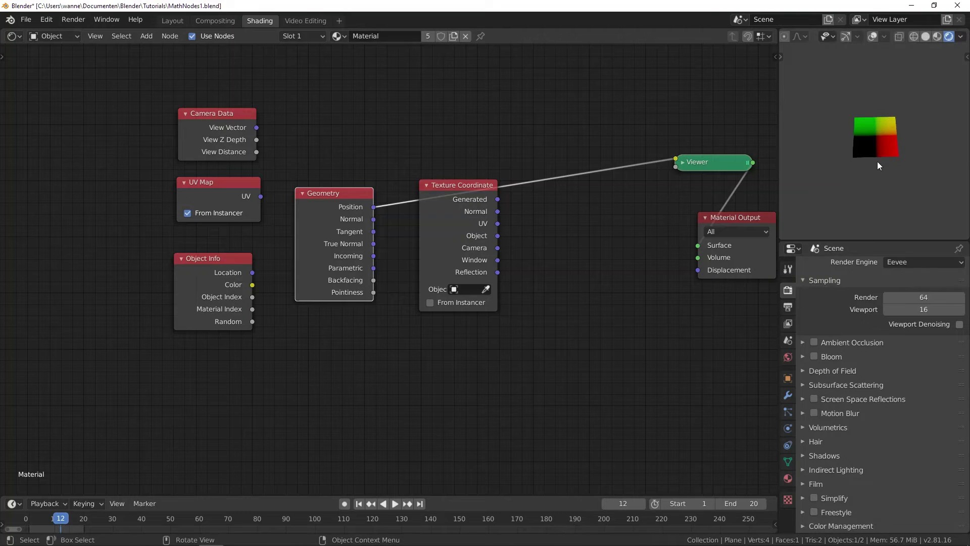
scroll(885, 142, up, 3)
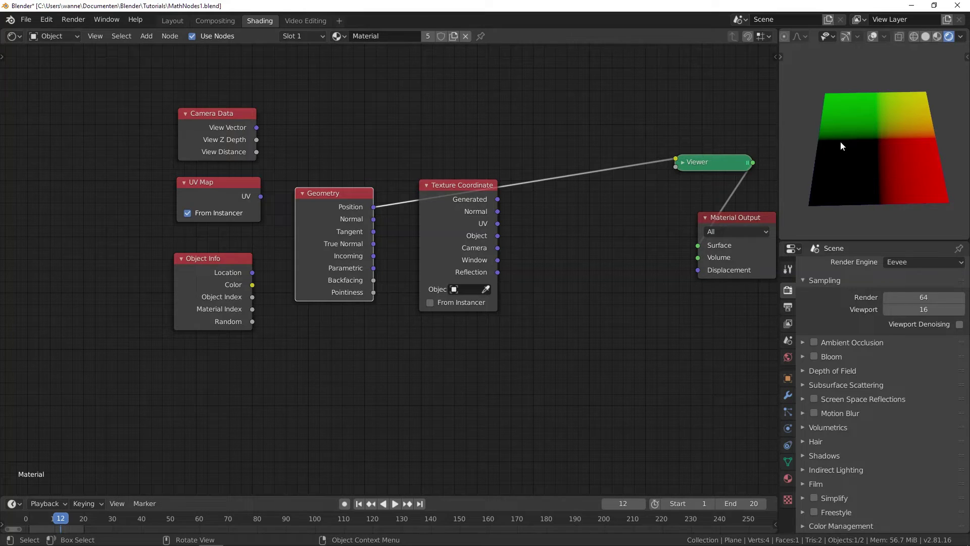
Add a Brick Texture node on the Position link, feeding Position into its Vector input
key(shift+a)
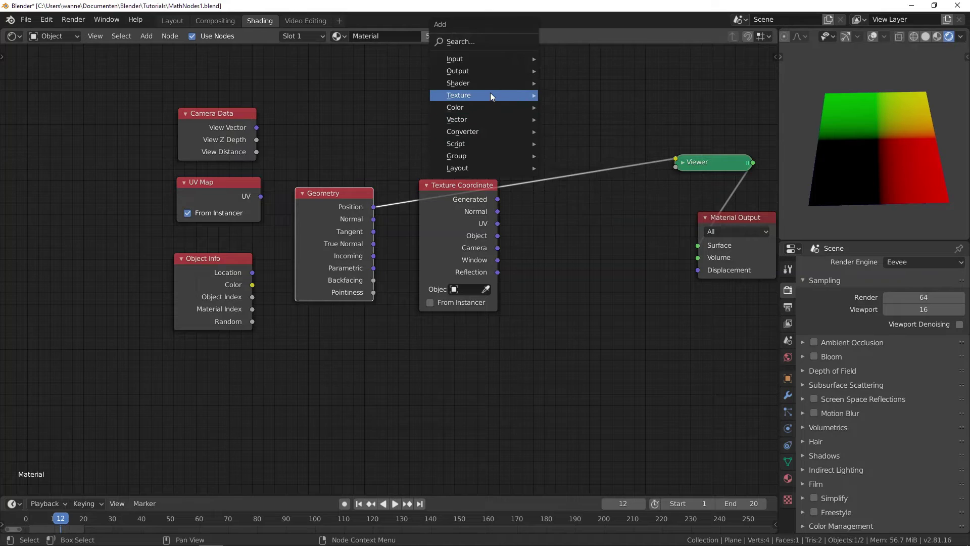
mouse_move(490, 95)
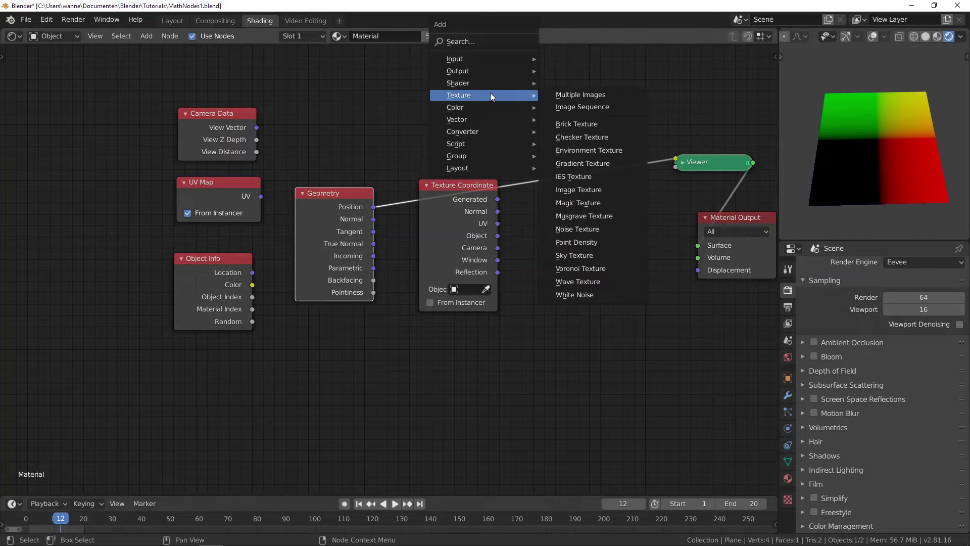
click(580, 125)
click(542, 239)
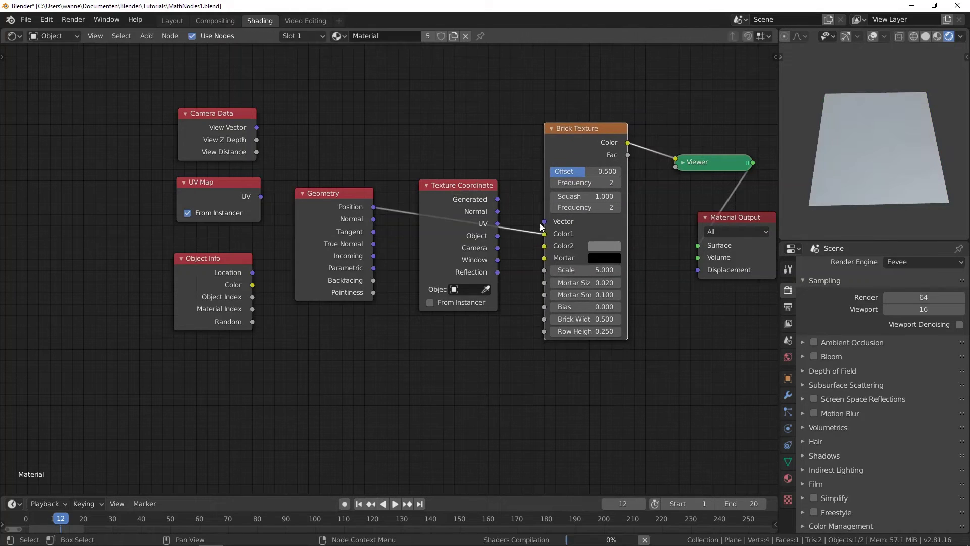
drag(544, 233, 544, 221)
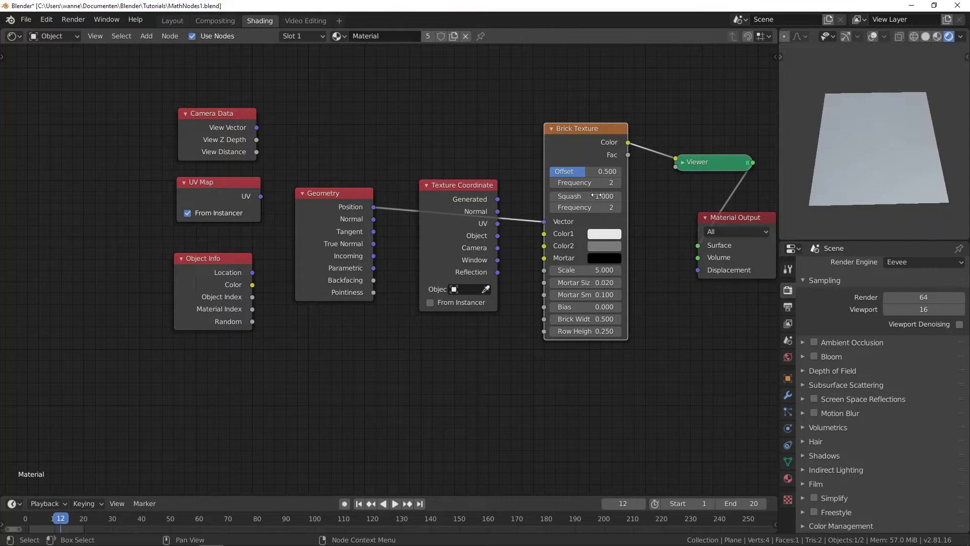
drag(596, 129, 594, 118)
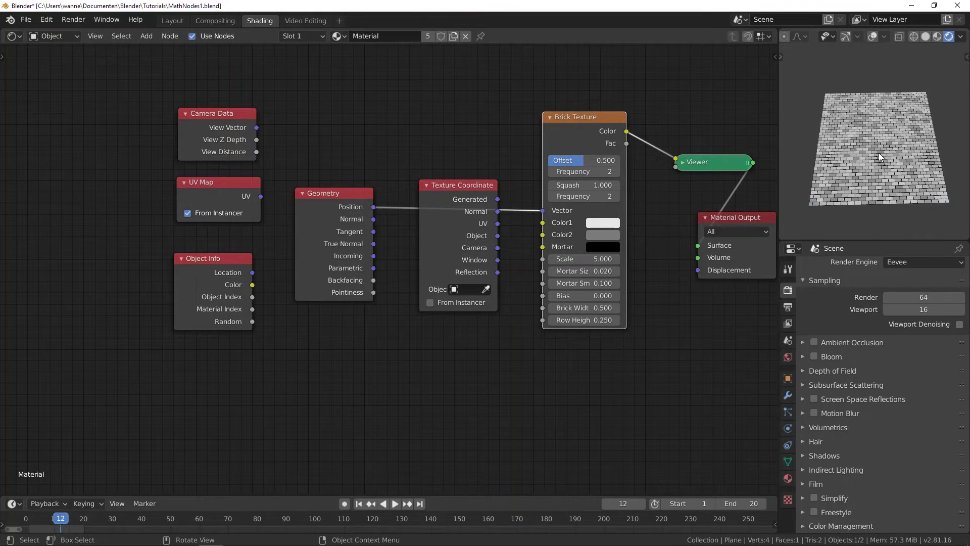
Delete the Brick Texture node, leaving the Viewer unconnected and the plane white
key(g)
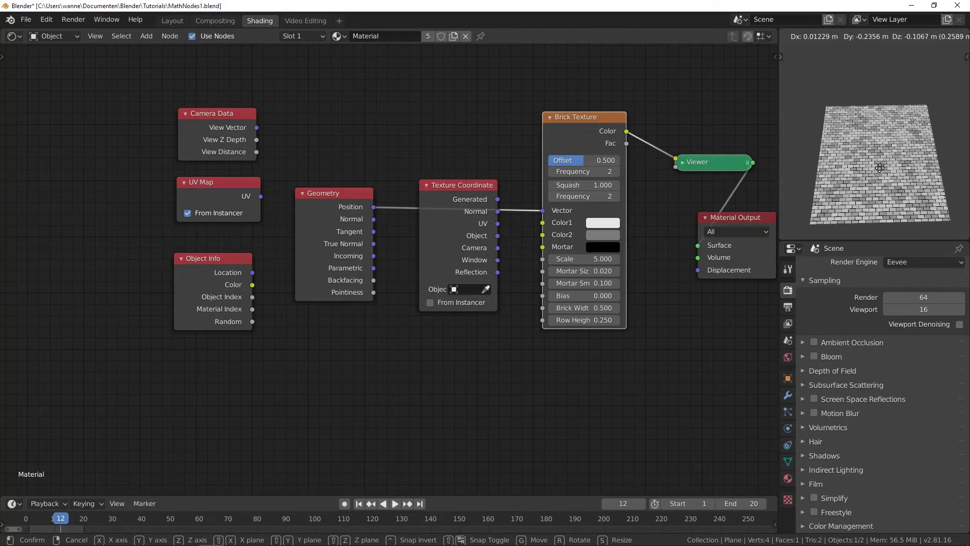
right_click(854, 162)
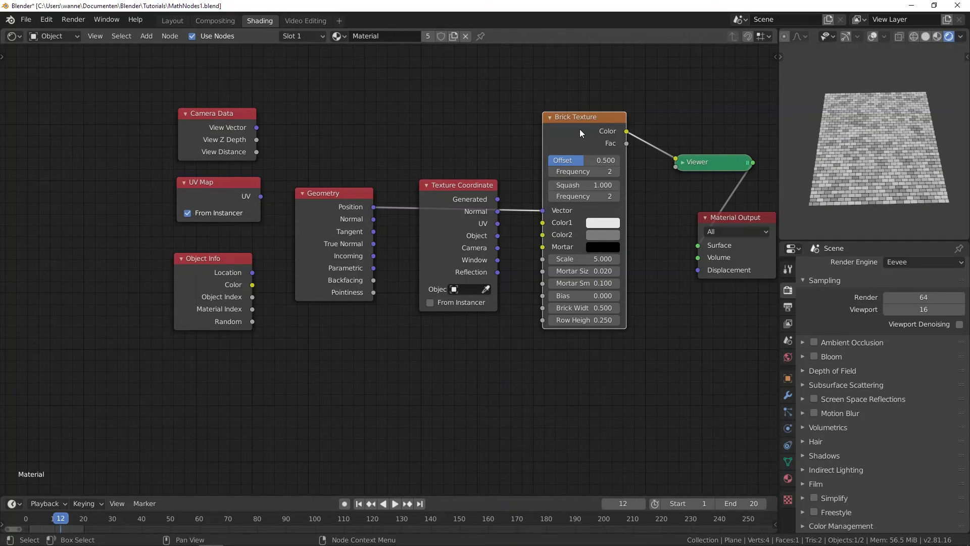
key(x)
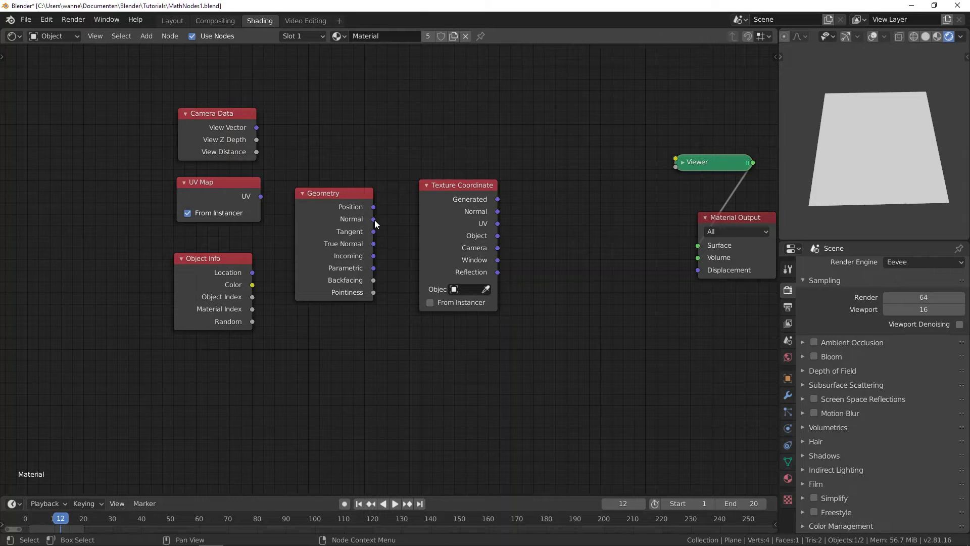
Preview Geometry Normal, Texture Coordinate Normal, Geometry Tangent, then Geometry True Normal on the plane
drag(374, 220, 672, 161)
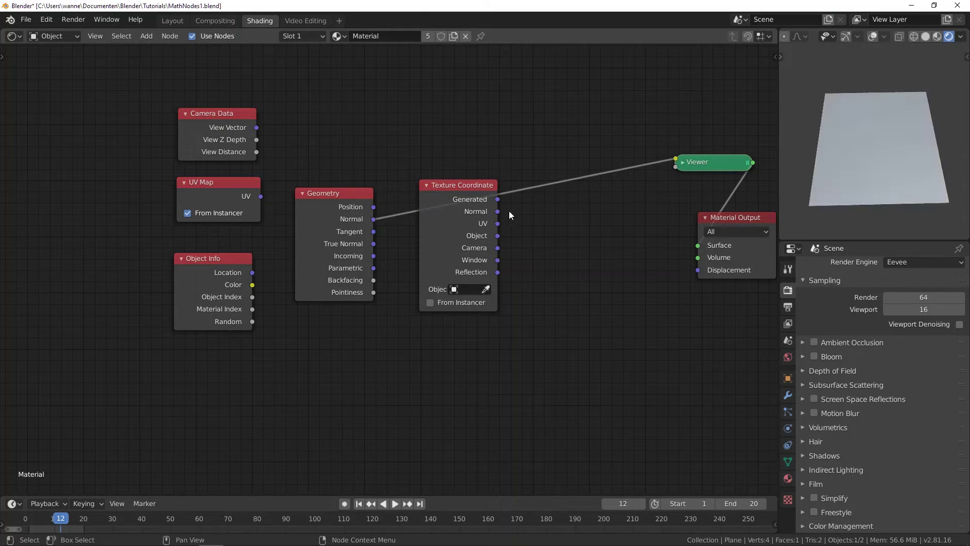
ctrl+shift+click(478, 214)
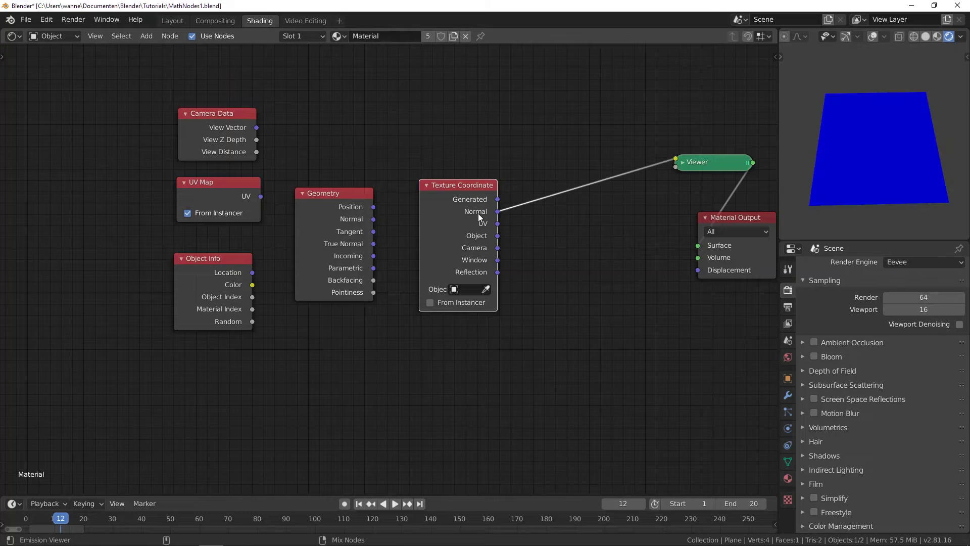
ctrl+shift+click(331, 224)
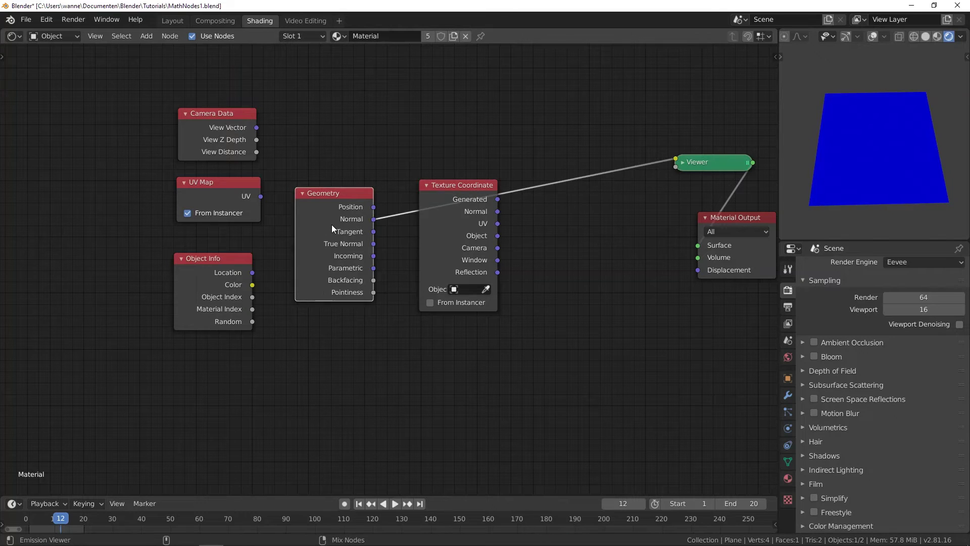
ctrl+shift+click(339, 242)
ctrl+shift+click(341, 244)
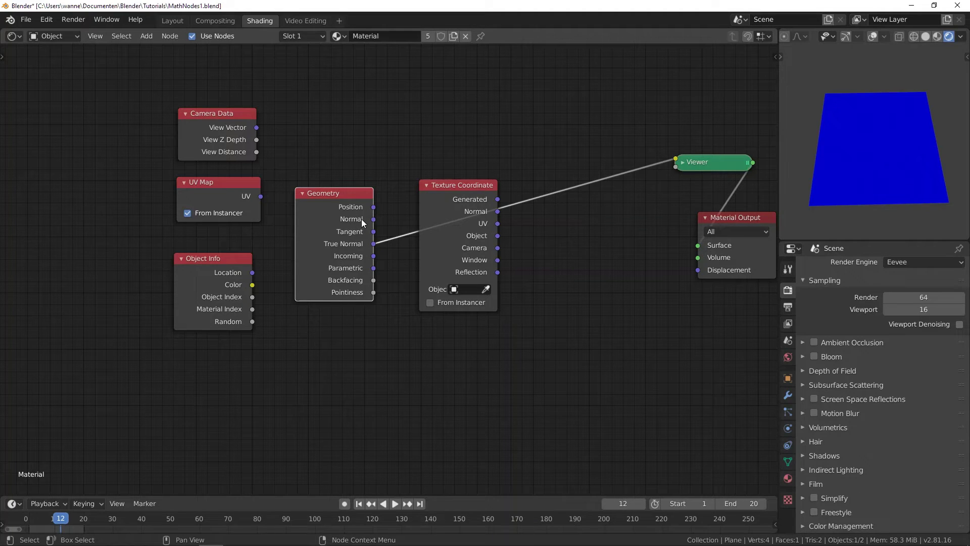
key(shift+a)
Add a UV sphere to the scene and assign it the existing Material
mouse_move(888, 153)
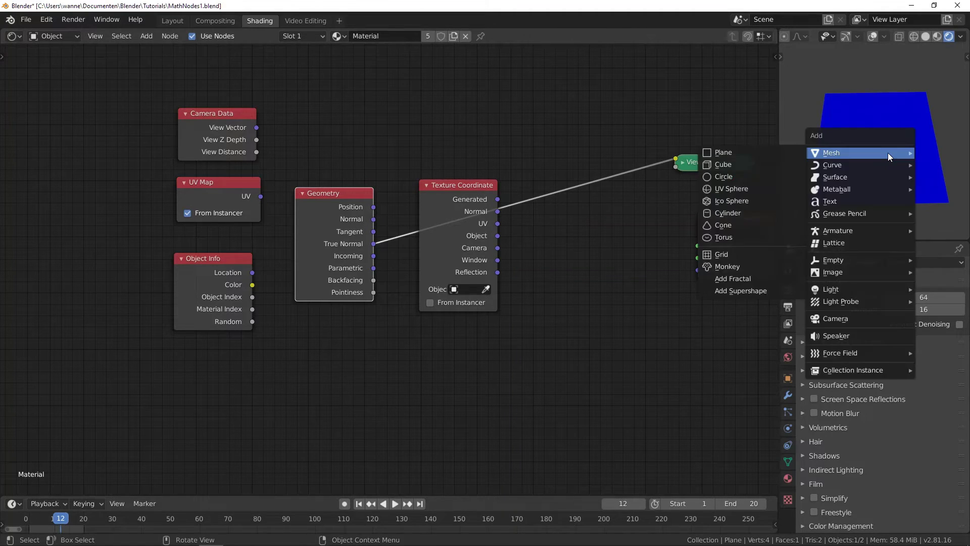
click(755, 190)
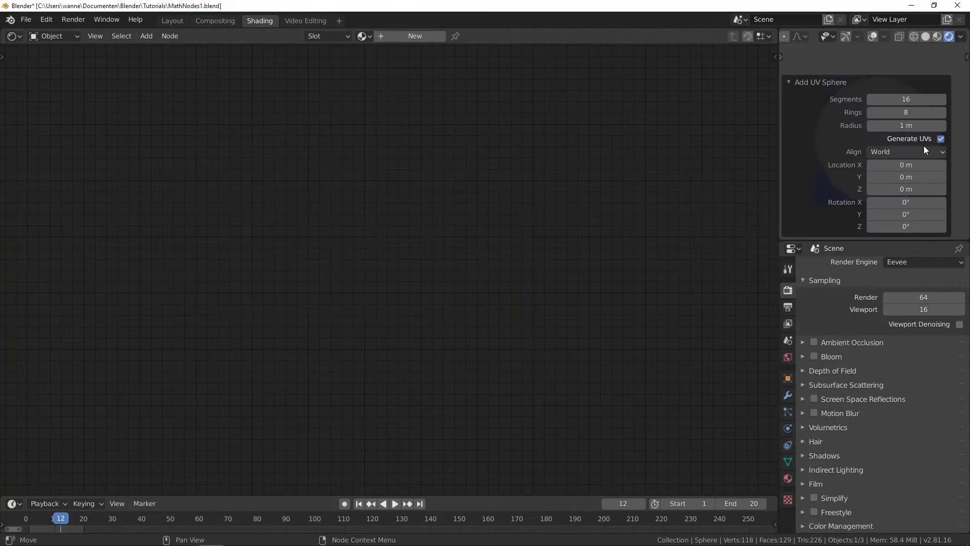
click(812, 82)
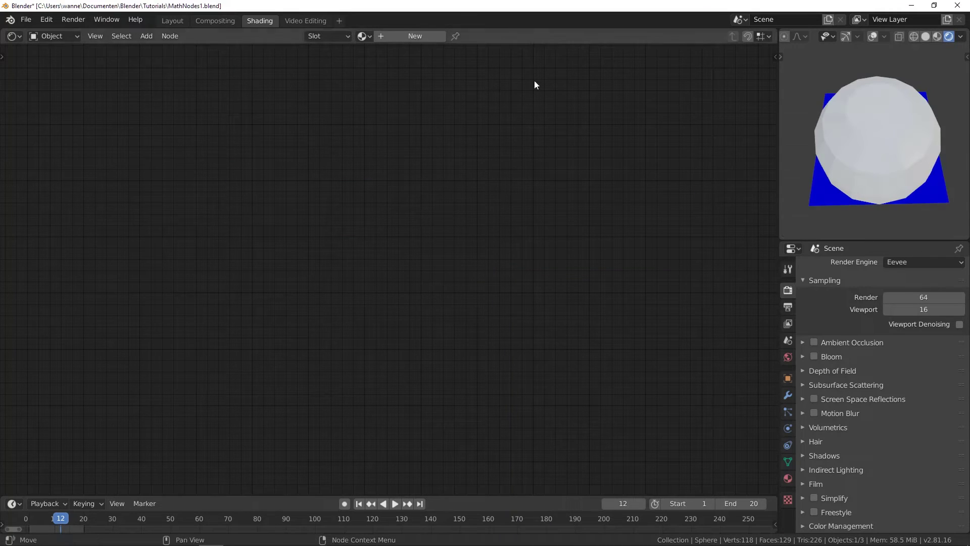
click(362, 37)
click(416, 55)
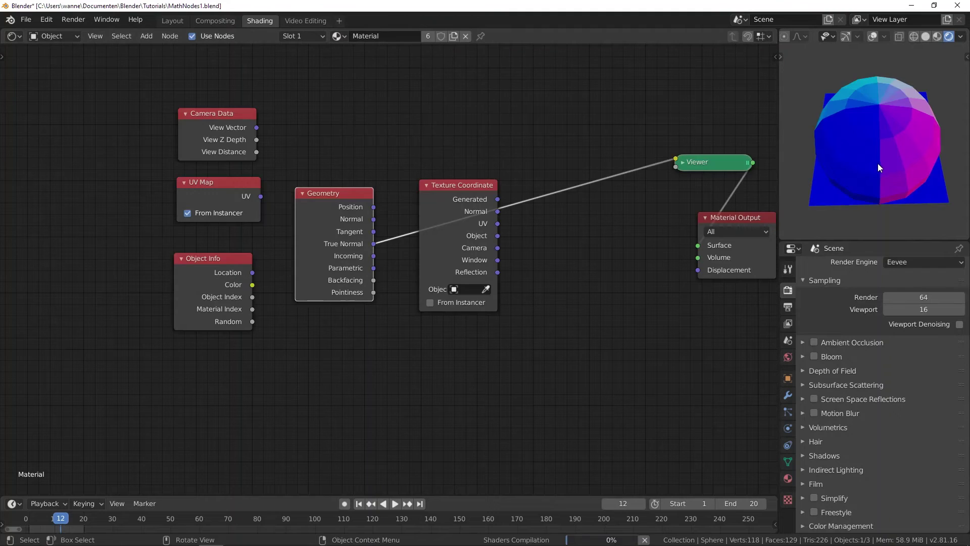
Cycle the sphere's preview through Geometry outputs like Pointiness and Position, ending on Normal
middle_drag(878, 163, 890, 118)
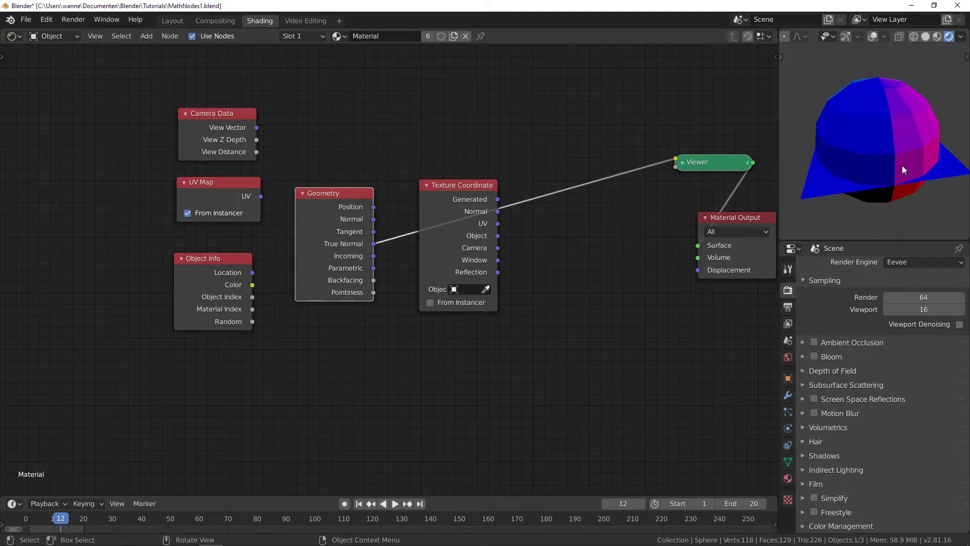
right_click(886, 138)
key(Escape)
mouse_move(872, 131)
middle_down()
mouse_move(945, 168)
mouse_move(914, 129)
mouse_move(884, 127)
middle_up()
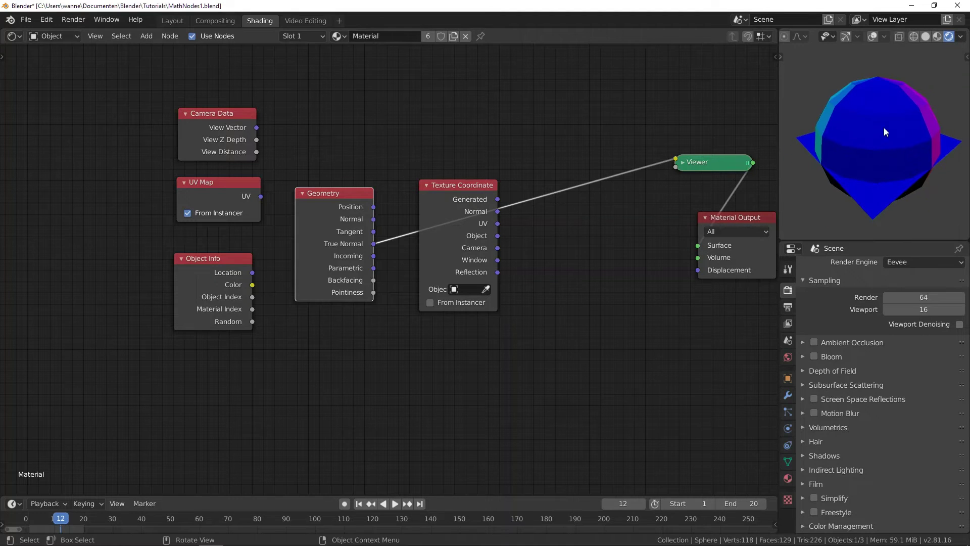
ctrl+shift+click(358, 222)
ctrl+shift+click(358, 222)
ctrl+shift+click(357, 222)
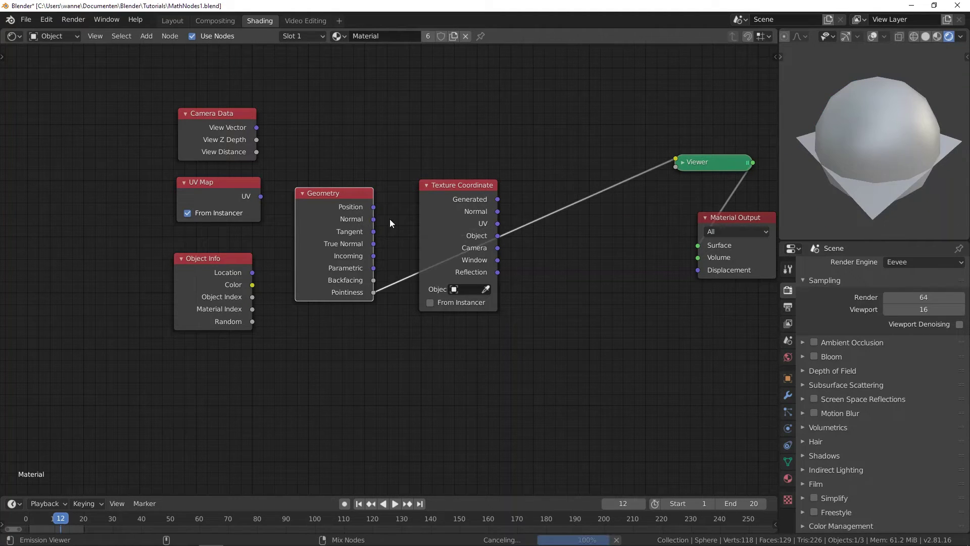
ctrl+shift+click(350, 227)
ctrl+shift+click(350, 228)
Toggle the sphere between flat and smooth shading, leaving it flat shaded
middle_drag(872, 147, 857, 123)
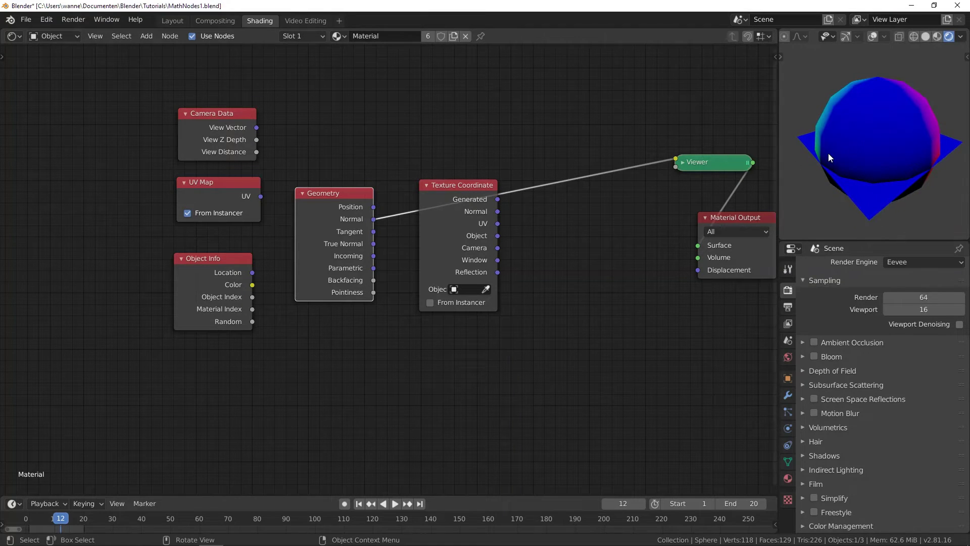
right_click(860, 135)
click(850, 146)
right_click(869, 117)
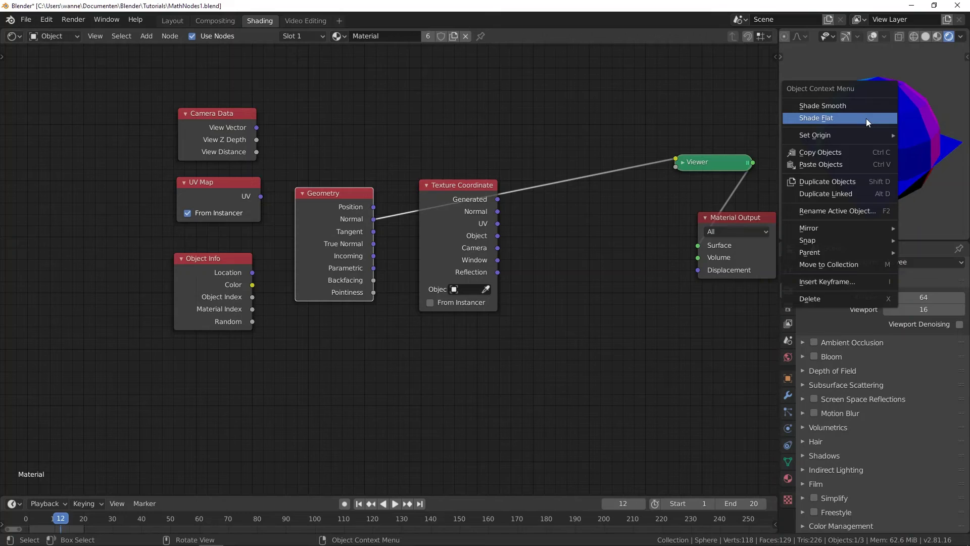
click(869, 108)
right_click(927, 131)
click(919, 145)
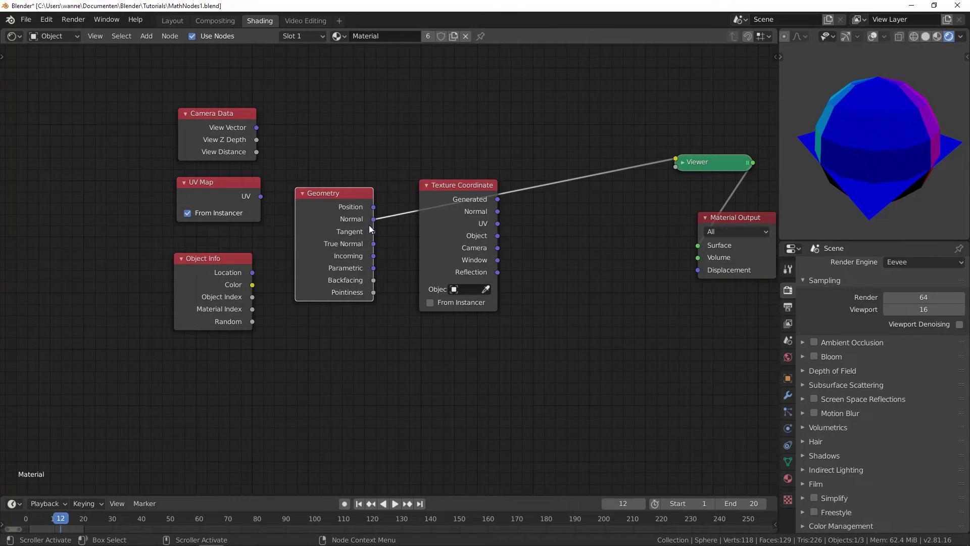
Delete the sphere and select the plane to show its material nodes
key(x)
click(868, 120)
click(871, 157)
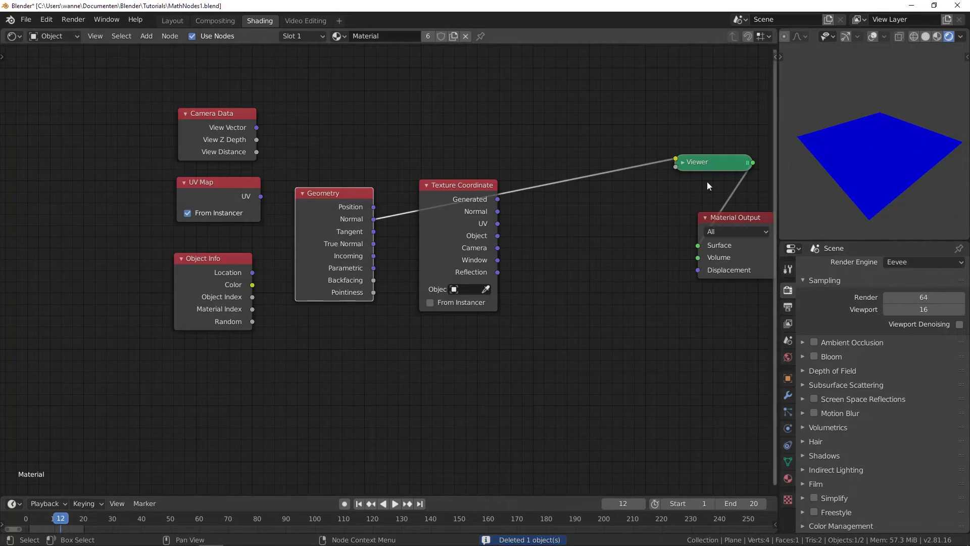
Preview the plane's Geometry Tangent output, viewing the plane square-on and rotated 90 degrees
ctrl+shift+click(354, 236)
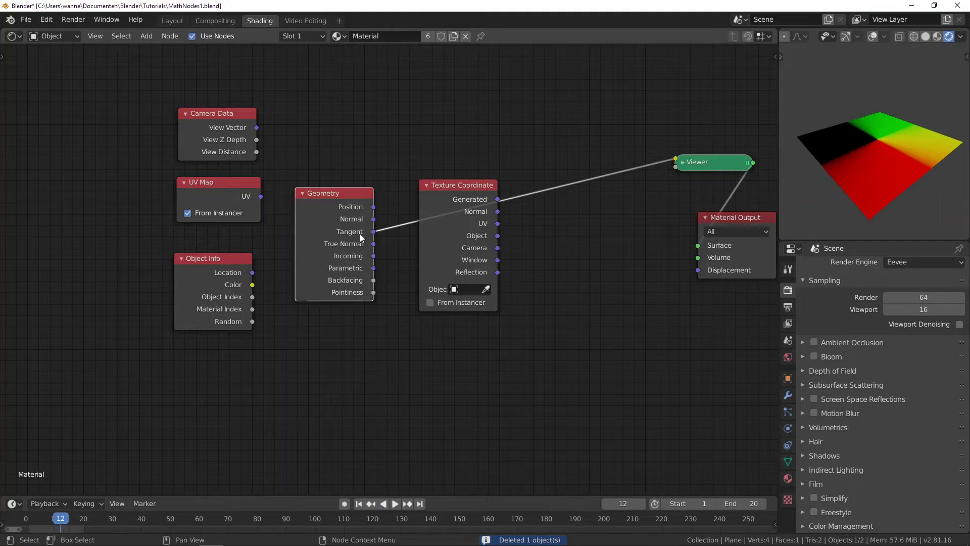
middle_drag(873, 148, 909, 224)
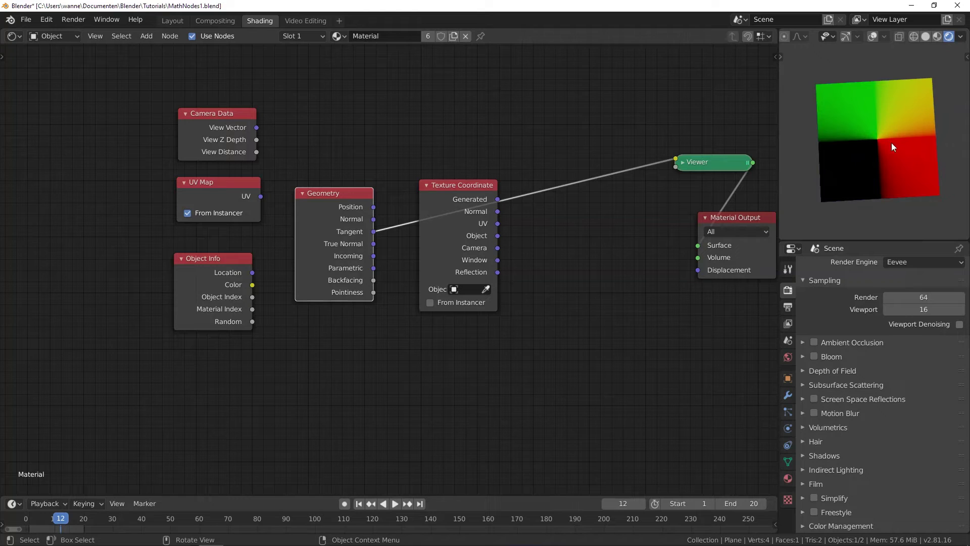
scroll(891, 143, up, 2)
scroll(891, 142, down, 2)
middle_drag(897, 158, 893, 160)
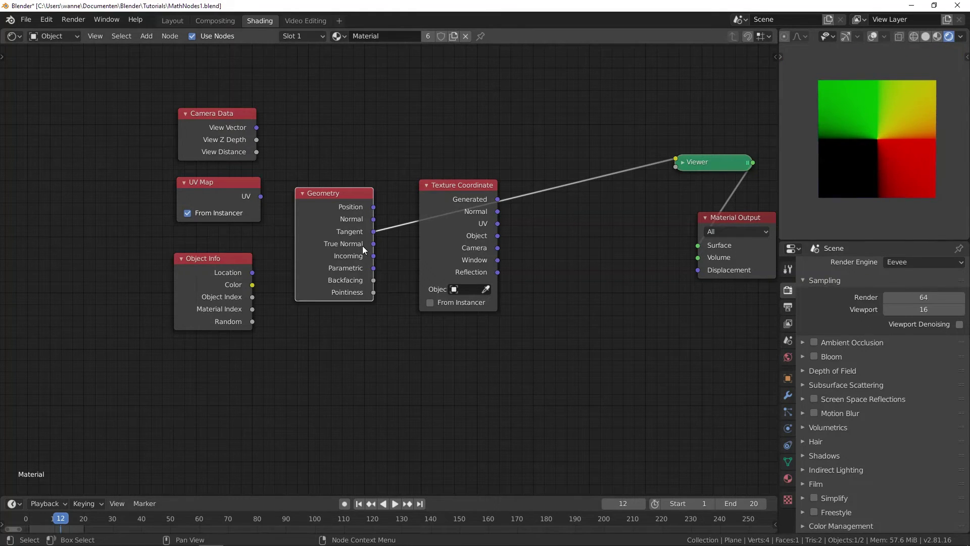
middle_drag(890, 150, 908, 154)
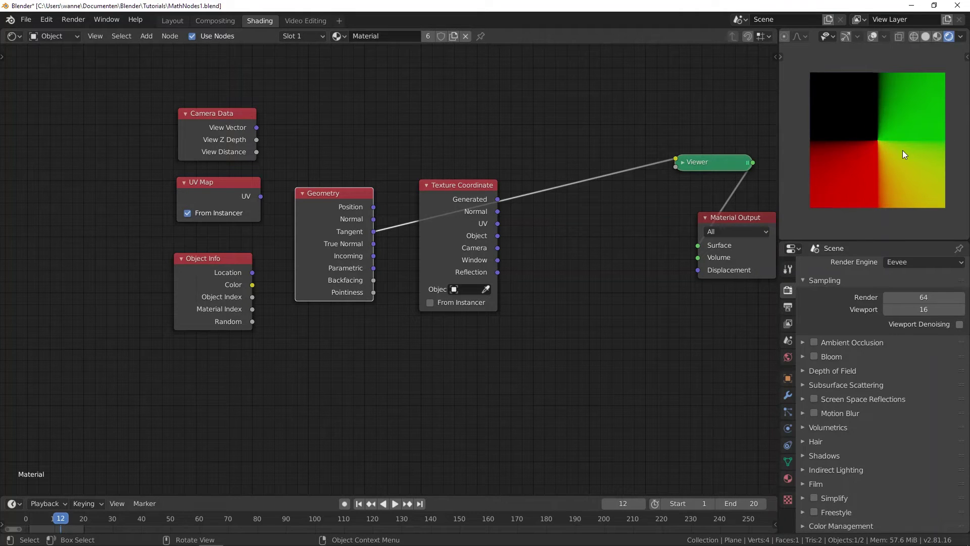
scroll(902, 150, up, 2)
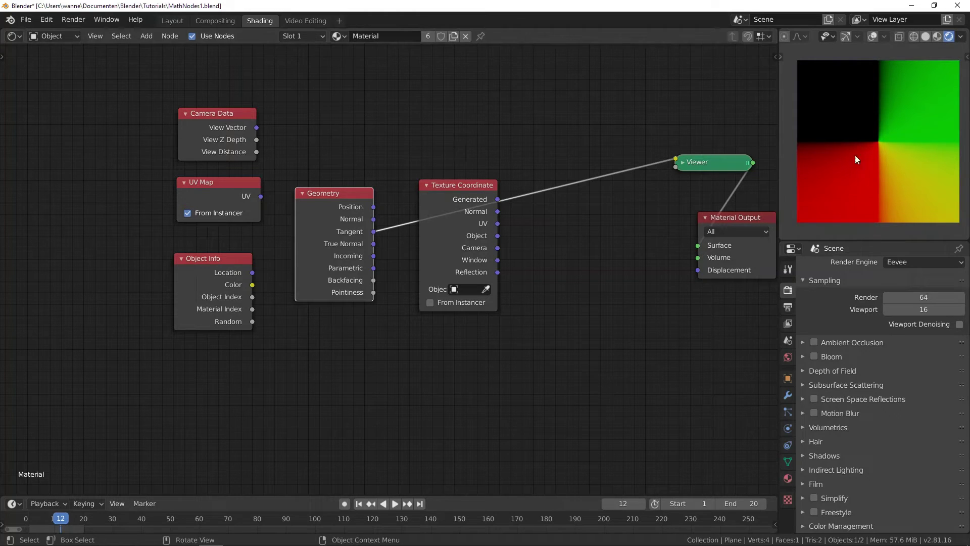
In the Layout workspace, clear the old annotation and draw a circle and arrow at the plane's centre
click(173, 20)
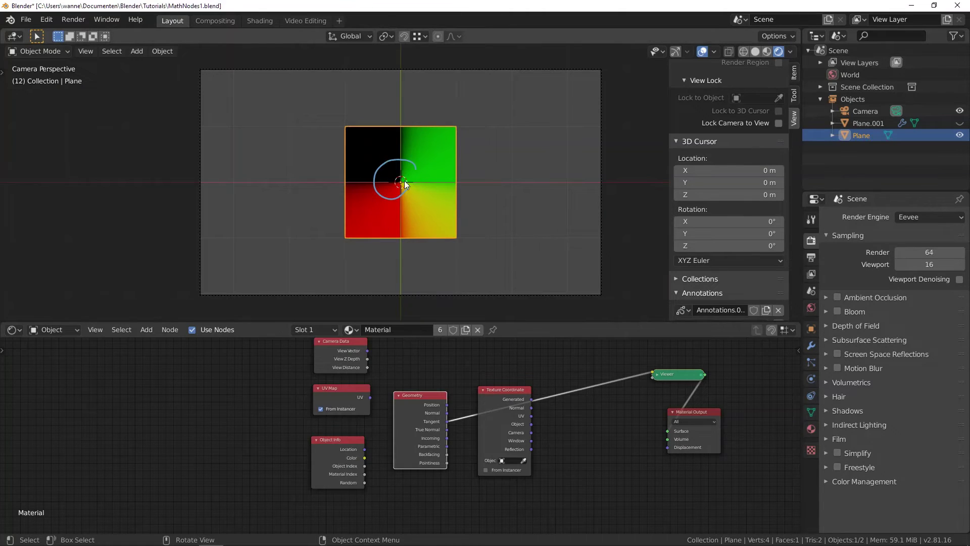
click(780, 312)
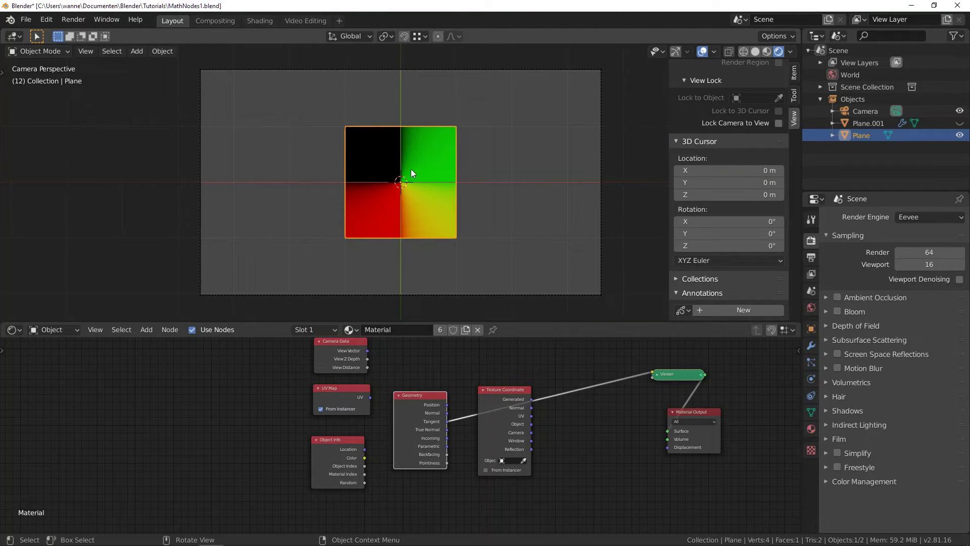
mouse_move(412, 158)
mouse_down()
mouse_move(373, 191)
mouse_move(419, 205)
mouse_move(422, 175)
mouse_up()
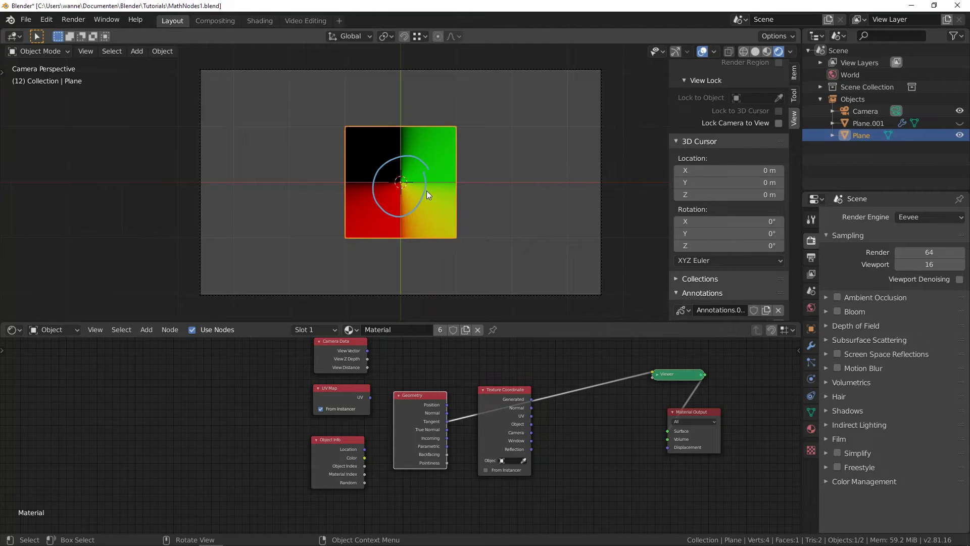
mouse_move(428, 194)
mouse_down()
mouse_move(427, 146)
mouse_move(421, 152)
mouse_move(434, 155)
mouse_up()
Cancel the accidental circle selection and draw a curved arrow toward the plane's right edge
key(c)
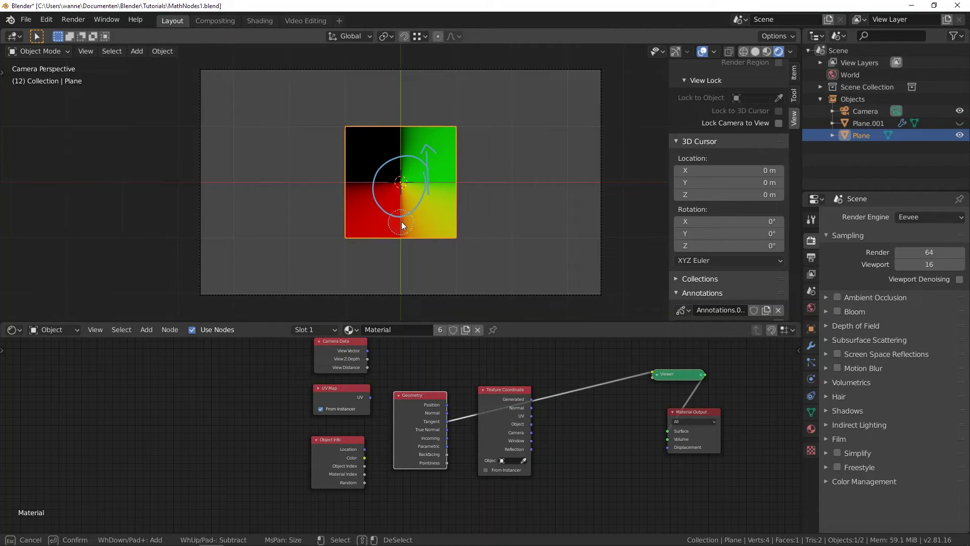
key(Escape)
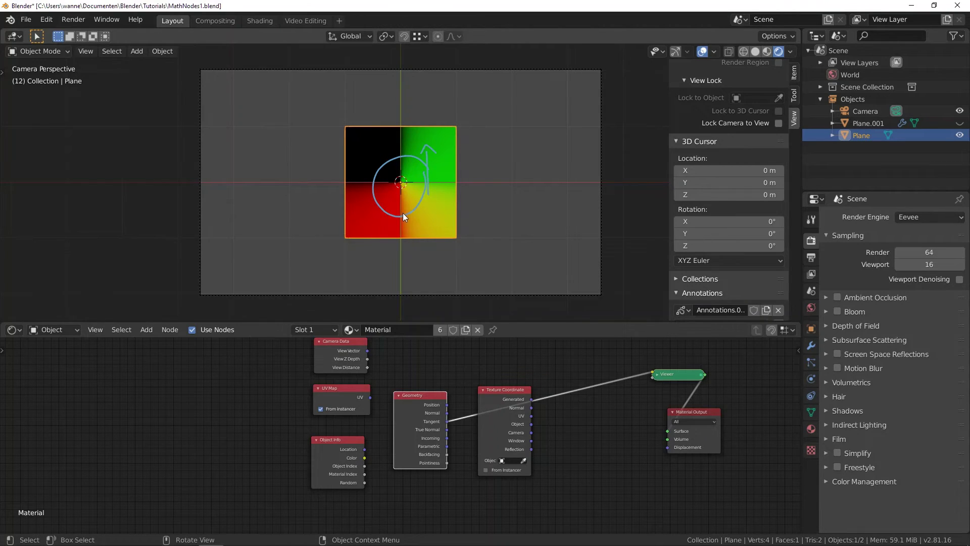
drag(399, 217, 449, 208)
Back in Shading, cycle the Texture Coordinate outputs in the preview up to Object
click(262, 21)
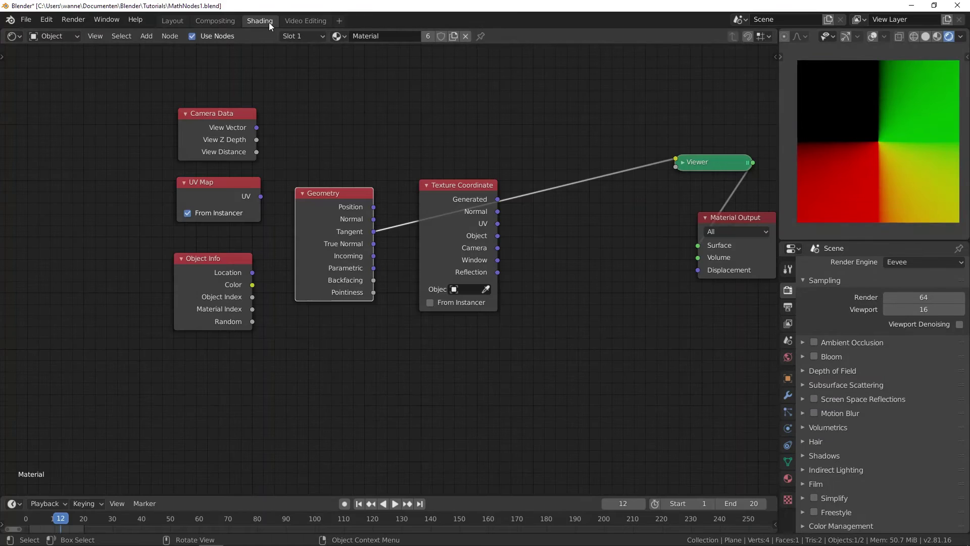
ctrl+shift+click(471, 240)
ctrl+shift+click(471, 241)
ctrl+shift+click(471, 241)
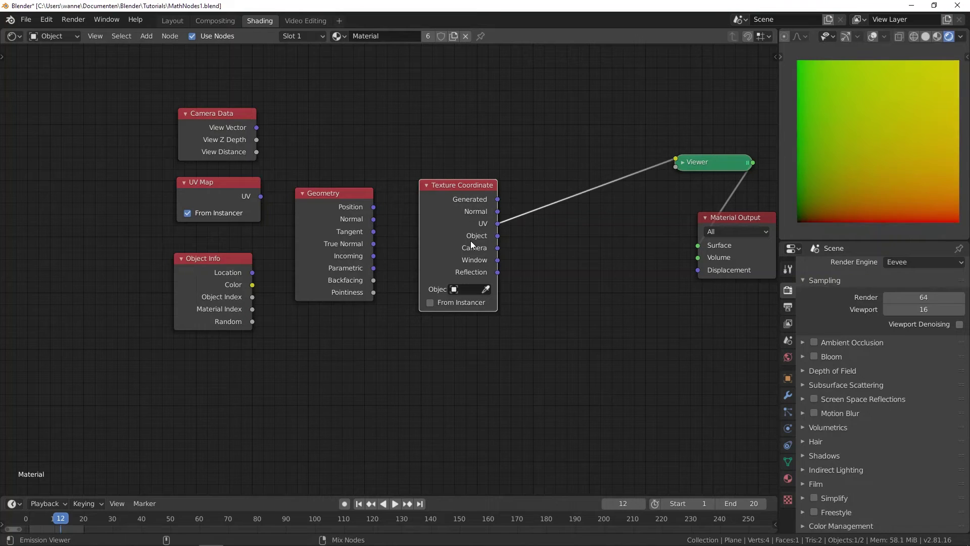
ctrl+shift+click(471, 240)
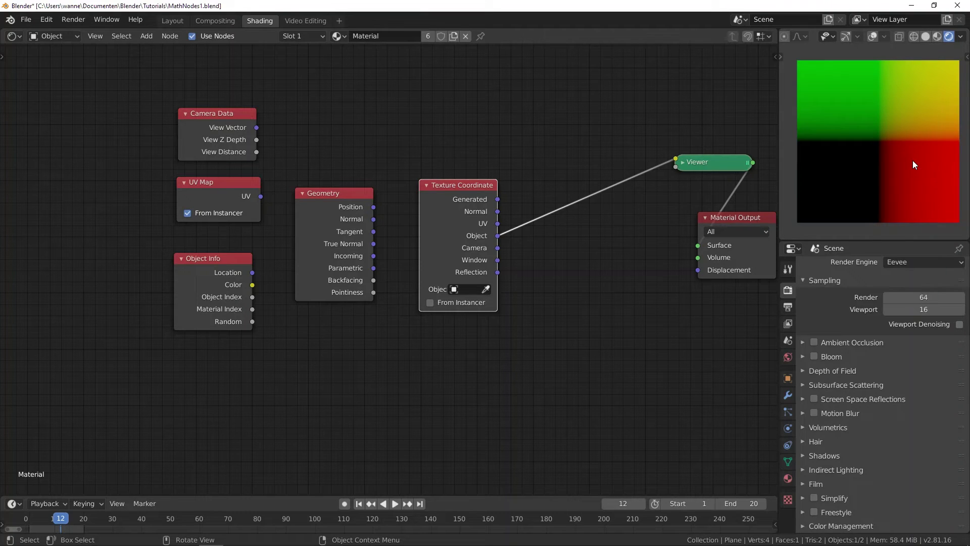
Cycle the Geometry outputs on the plane from Normal through to Tangent
ctrl+shift+click(338, 230)
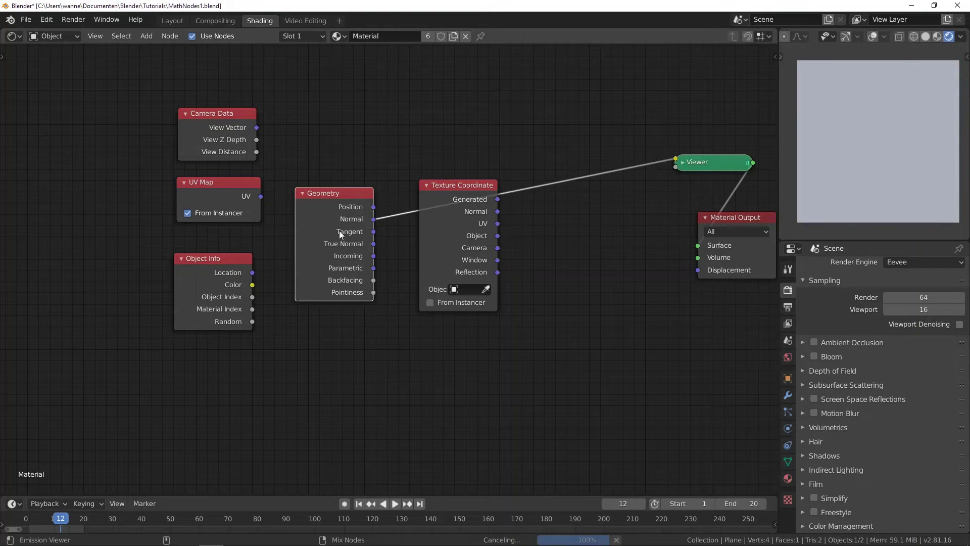
ctrl+shift+click(338, 231)
ctrl+shift+click(341, 224)
ctrl+shift+click(341, 225)
ctrl+shift+click(341, 225)
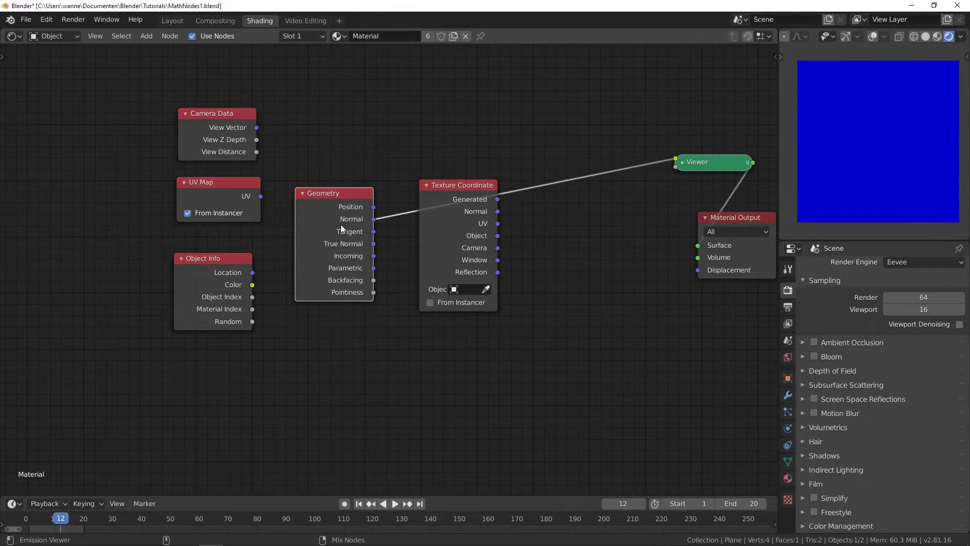
ctrl+shift+click(340, 224)
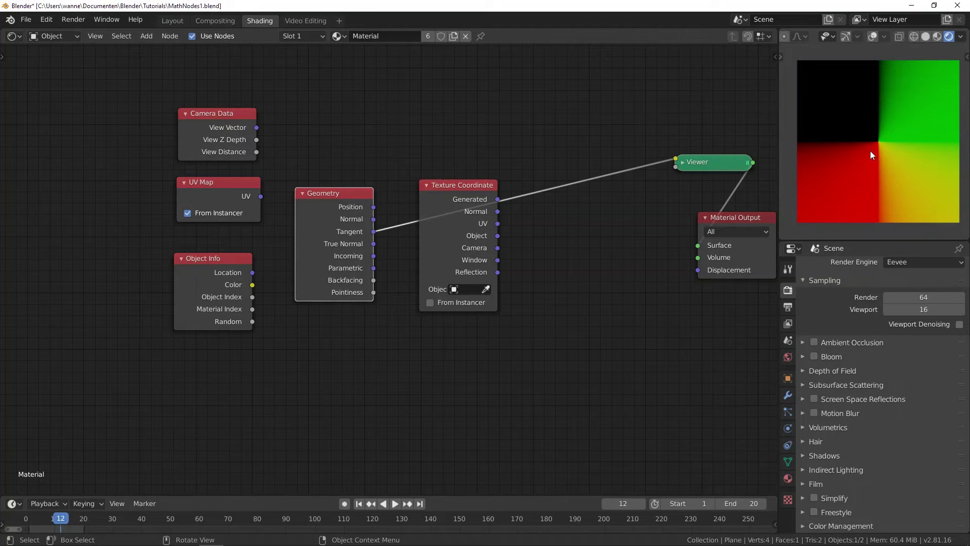
scroll(877, 137, up, 3)
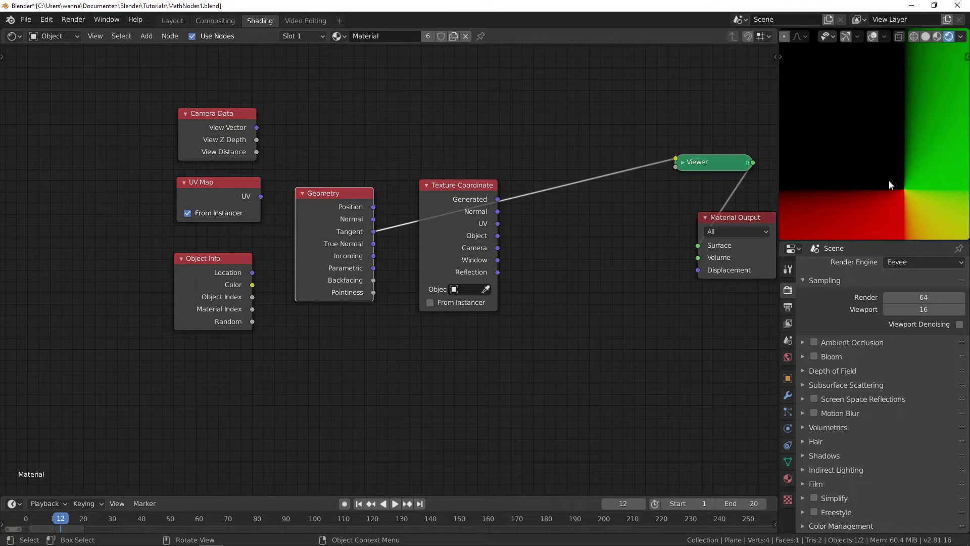
scroll(889, 184, down, 3)
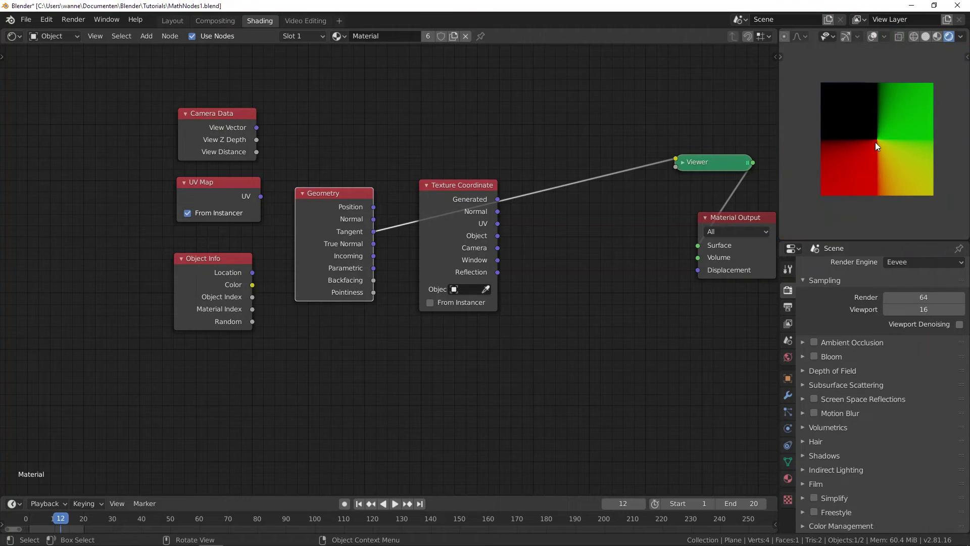
scroll(876, 142, up, 2)
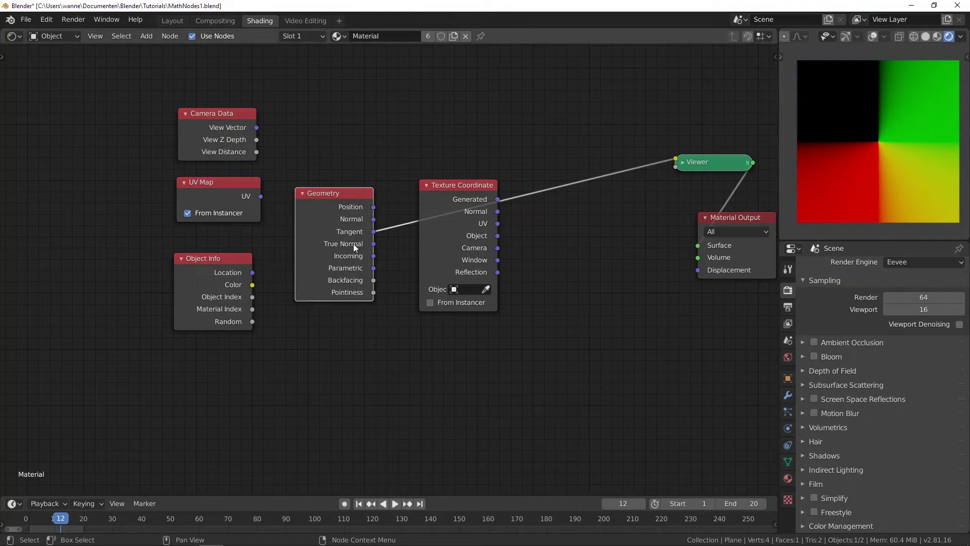
Preview Geometry True Normal, then Incoming, turning the plane solid blue
ctrl+shift+click(338, 246)
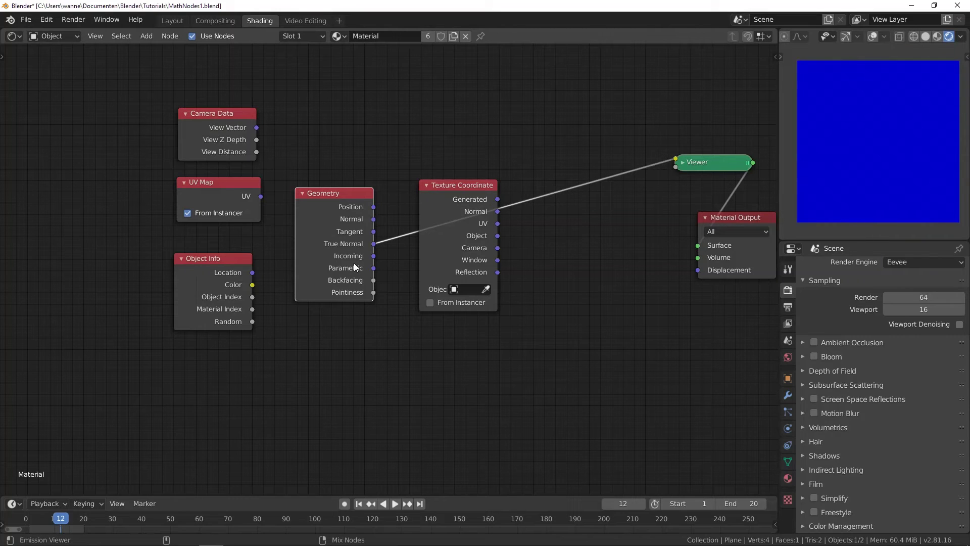
ctrl+shift+click(354, 264)
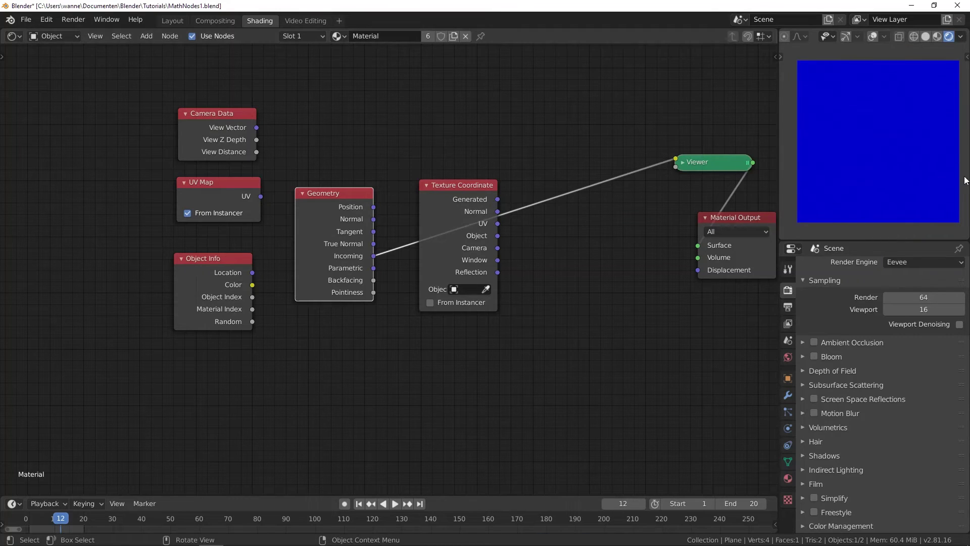
scroll(880, 146, down, 6)
scroll(879, 147, up, 4)
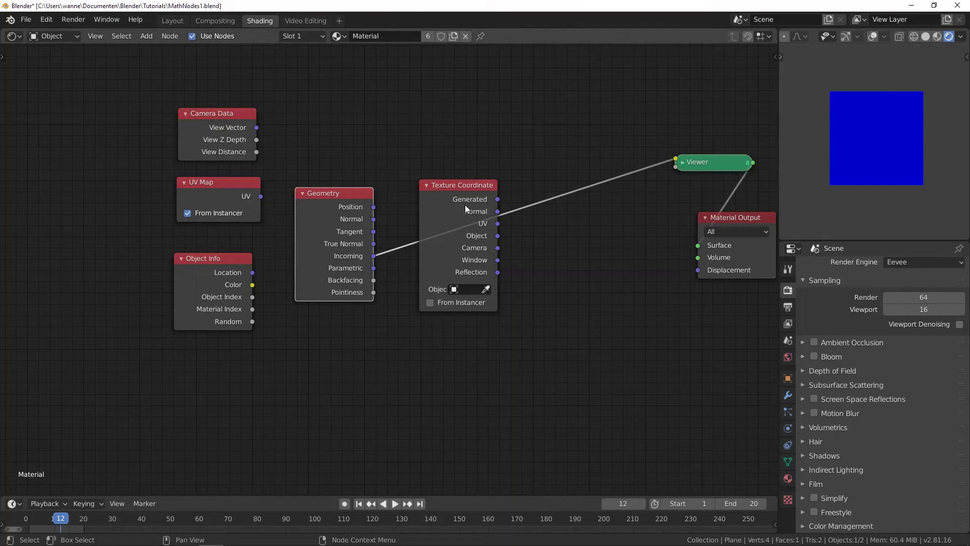
Add a Vector Math node and drop a duplicate onto the Geometry-to-Viewer link
drag(459, 219, 500, 277)
key(shift+a)
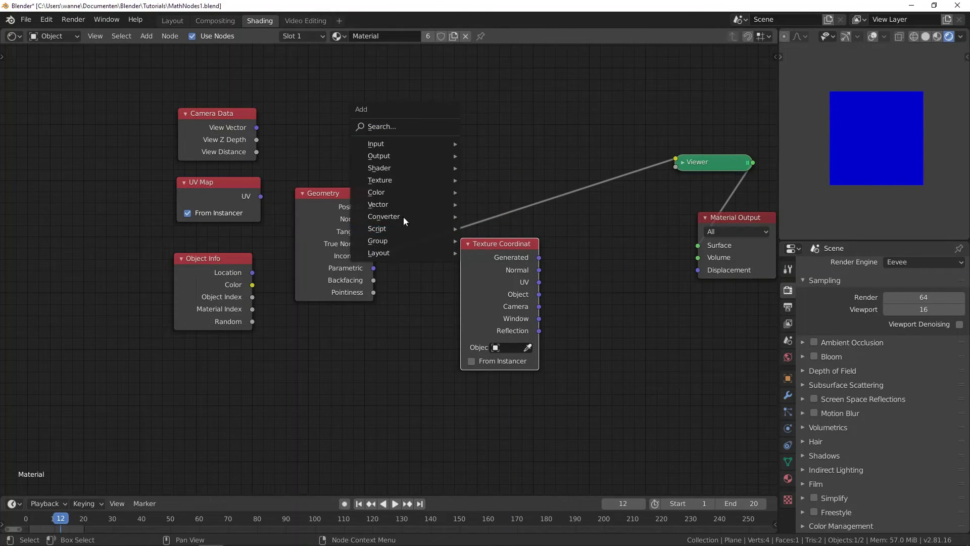
mouse_move(402, 216)
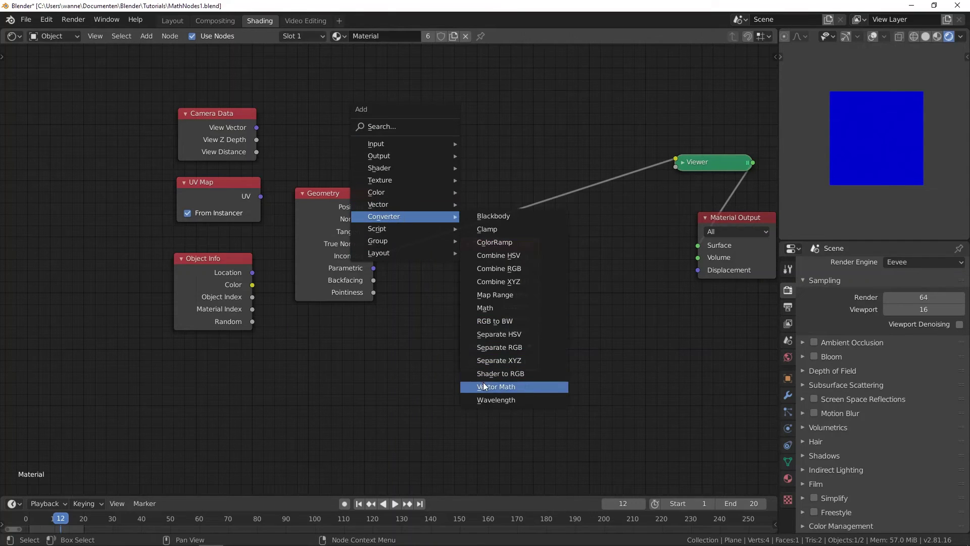
click(483, 384)
click(414, 79)
key(shift+d)
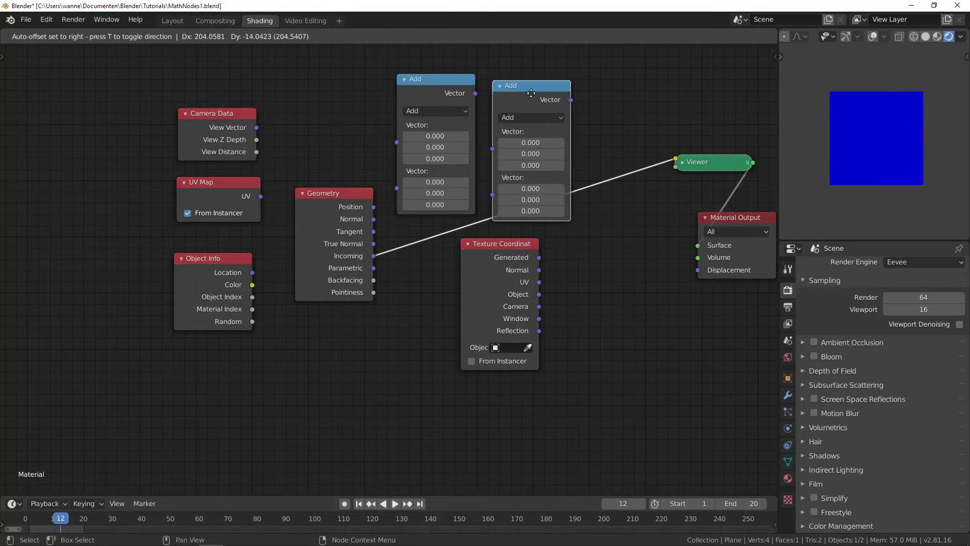
click(544, 101)
Set the copy to Reflect, with Geometry Normal into its second Vector input
click(543, 127)
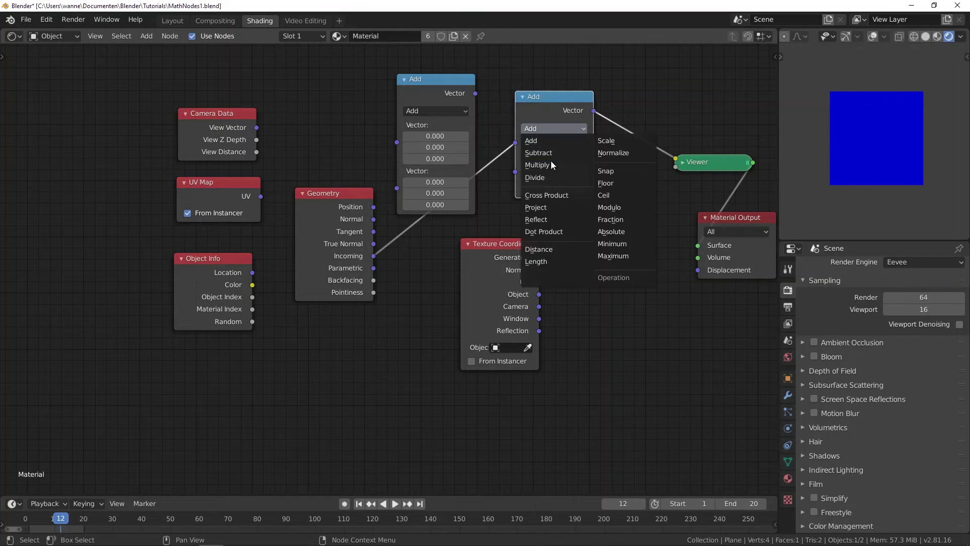
click(554, 220)
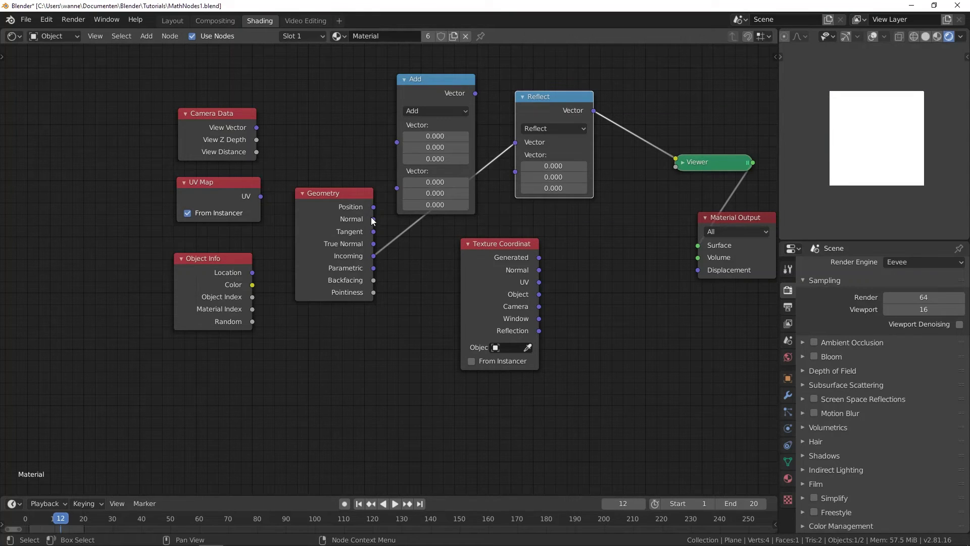
drag(373, 219, 517, 168)
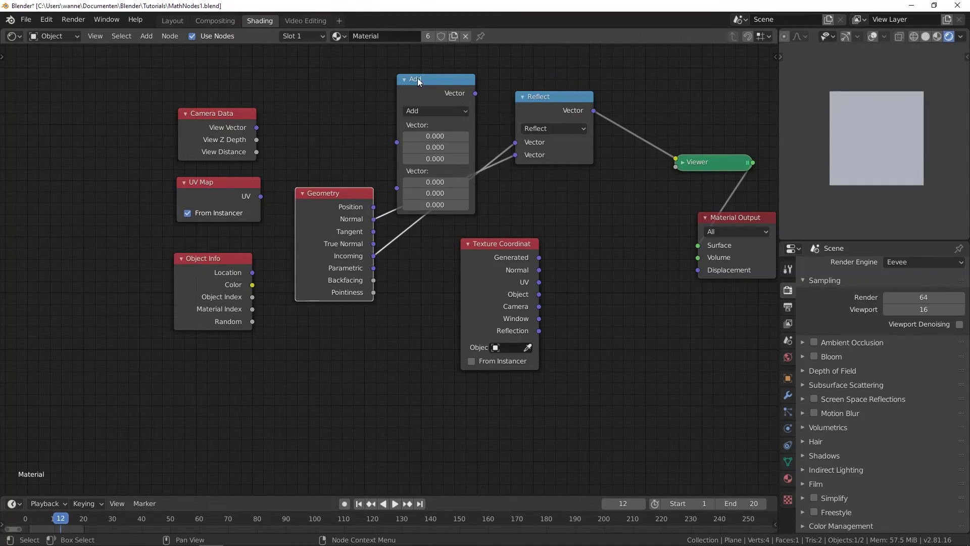
drag(427, 90, 408, 56)
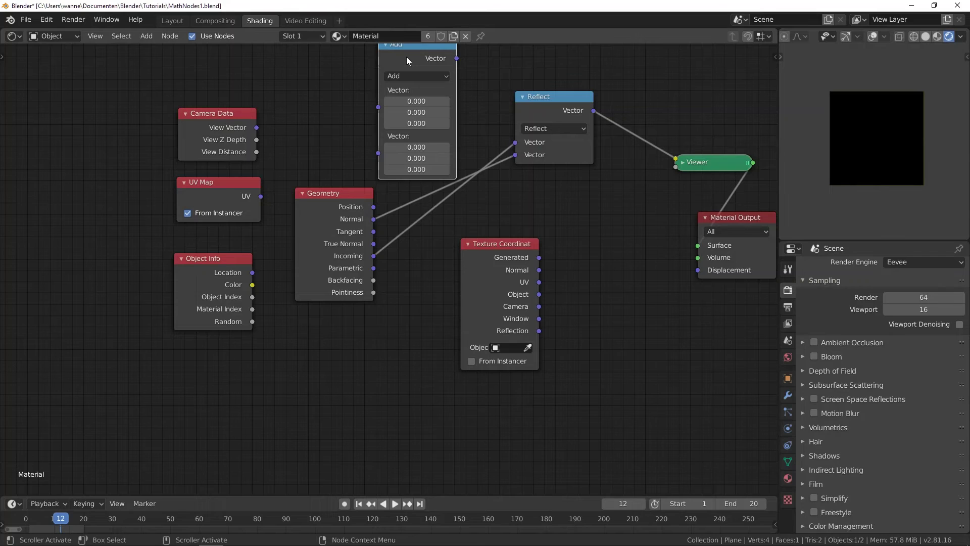
drag(407, 56, 400, 52)
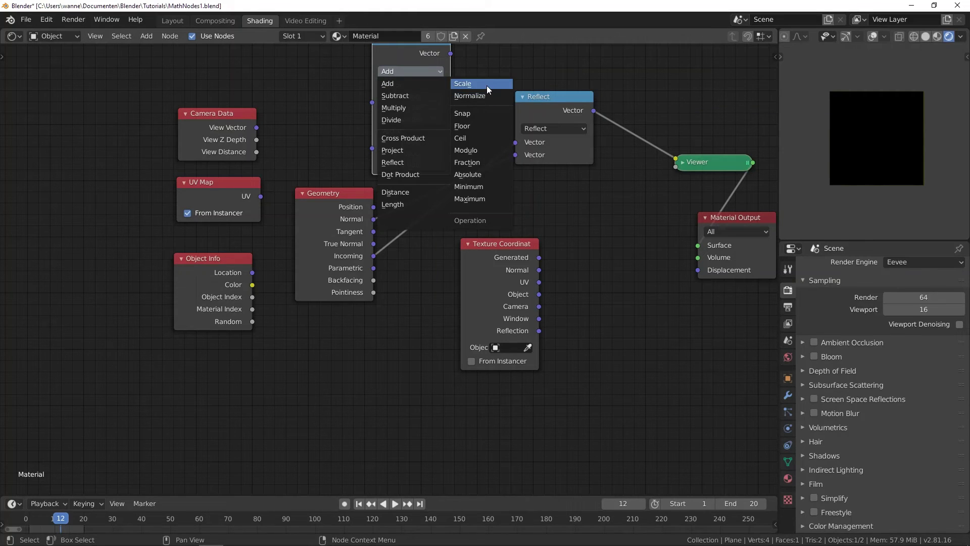
Make the other node Scale with factor -1, inserted between Incoming and Reflect
click(463, 83)
drag(407, 59, 429, 80)
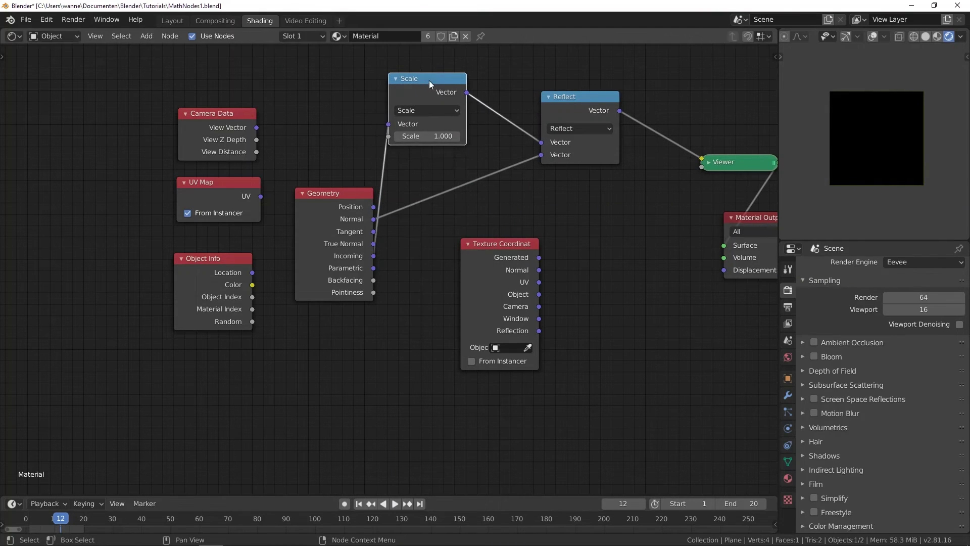
click(432, 135)
text(-1)
key(Return)
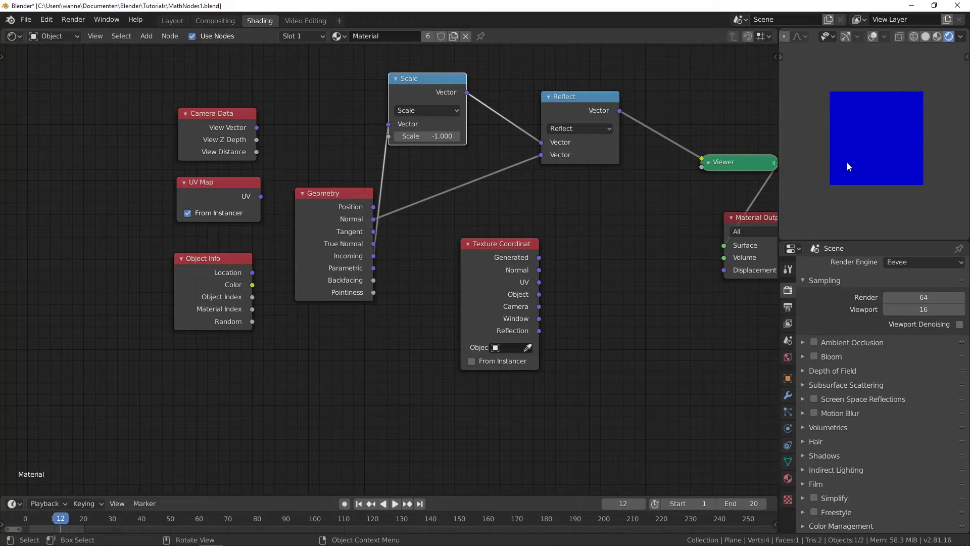
middle_drag(876, 162, 855, 153)
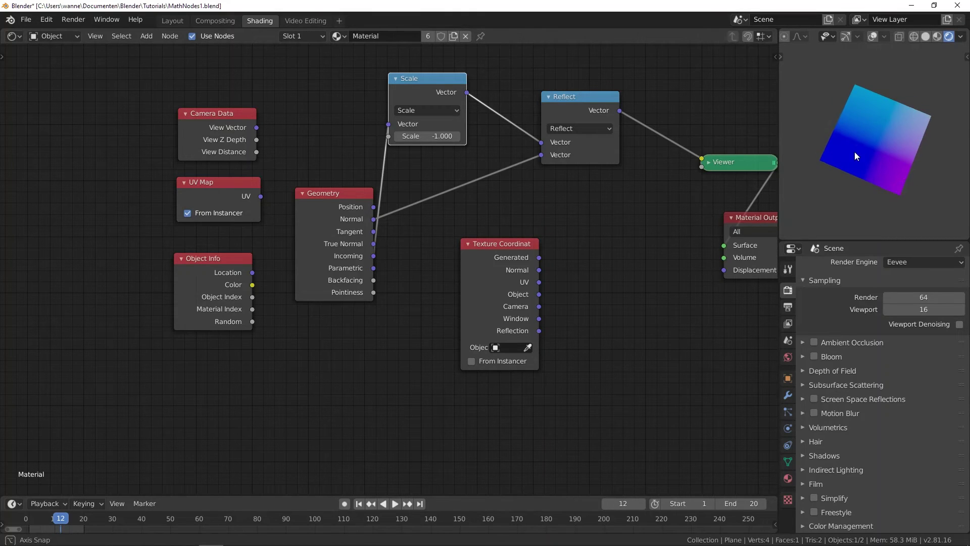
Feed Texture Coordinate Reflection to the Viewer through a reroute point moved up near the Viewer
ctrl+shift+click(507, 299)
ctrl+shift+click(508, 299)
ctrl+shift+click(507, 299)
ctrl+shift+click(511, 299)
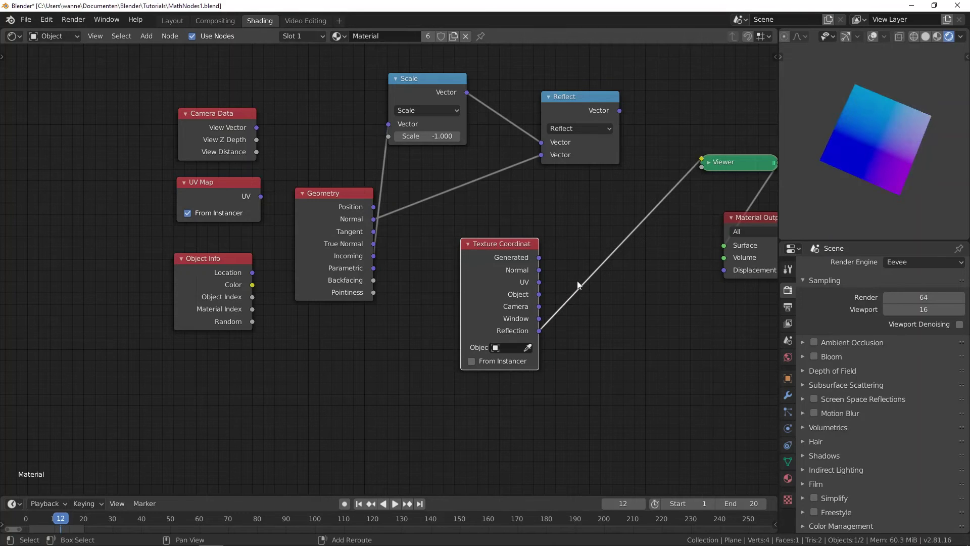
shift+right_drag(574, 275, 588, 292)
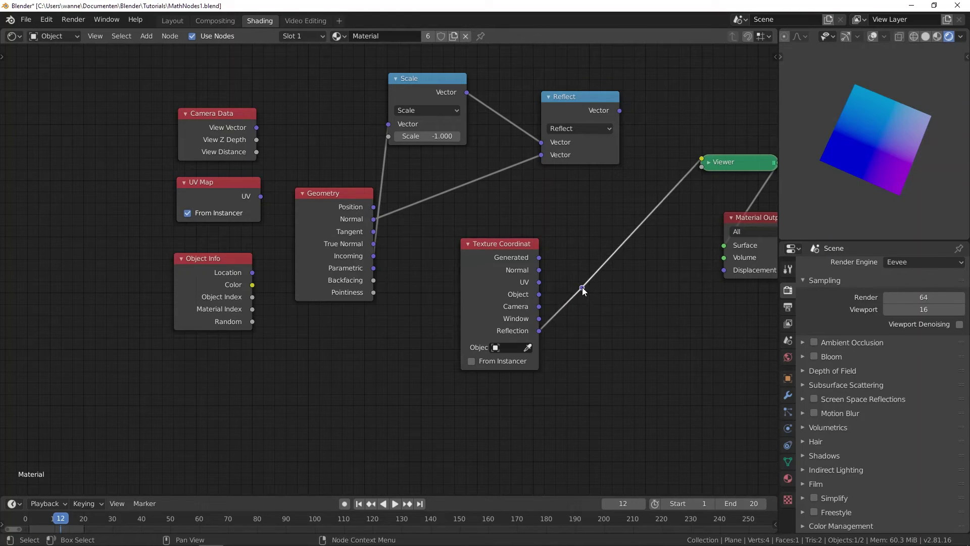
drag(582, 287, 627, 201)
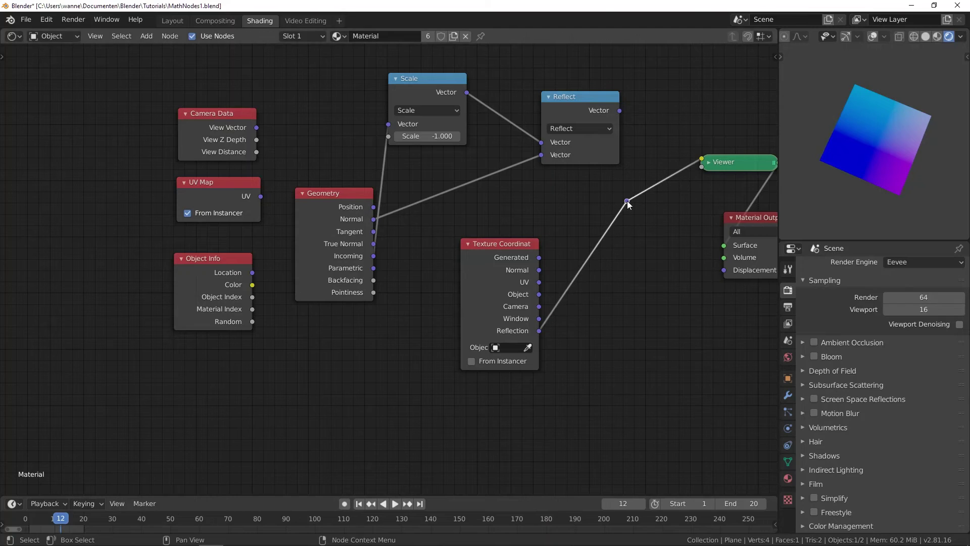
Compare the Reflect node against the Reflection output, keep Reflection, and nudge the Scale node right
ctrl+shift+click(590, 106)
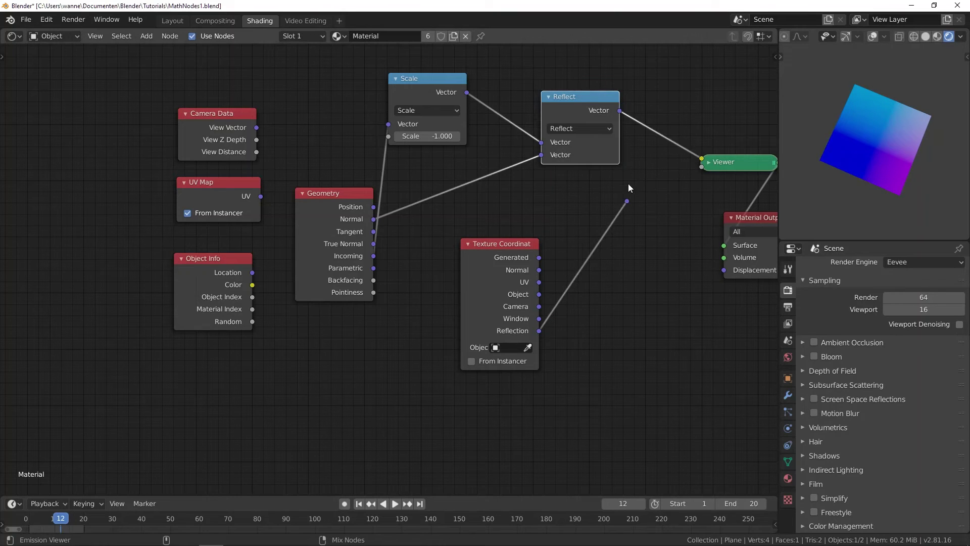
ctrl+shift+click(627, 201)
ctrl+shift+click(590, 114)
ctrl+shift+click(626, 201)
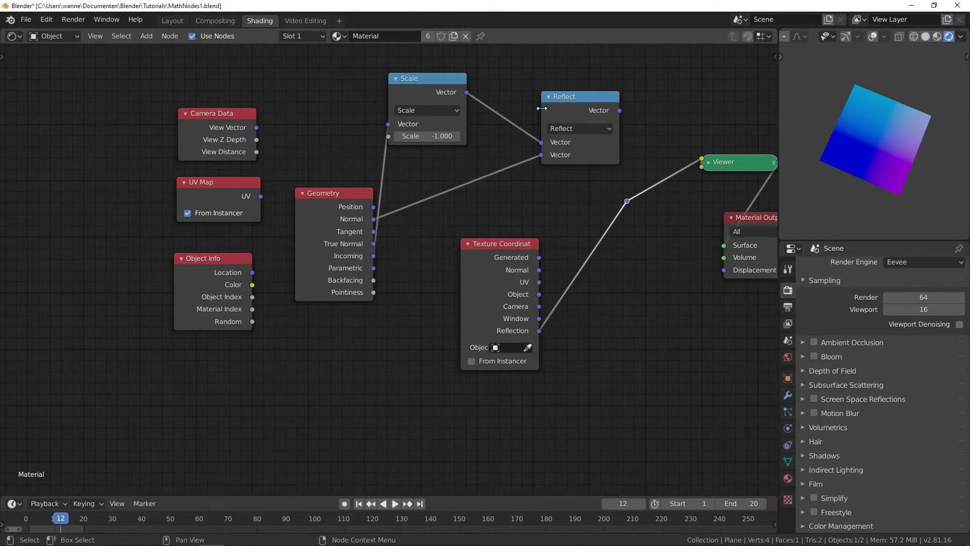
drag(415, 80, 452, 77)
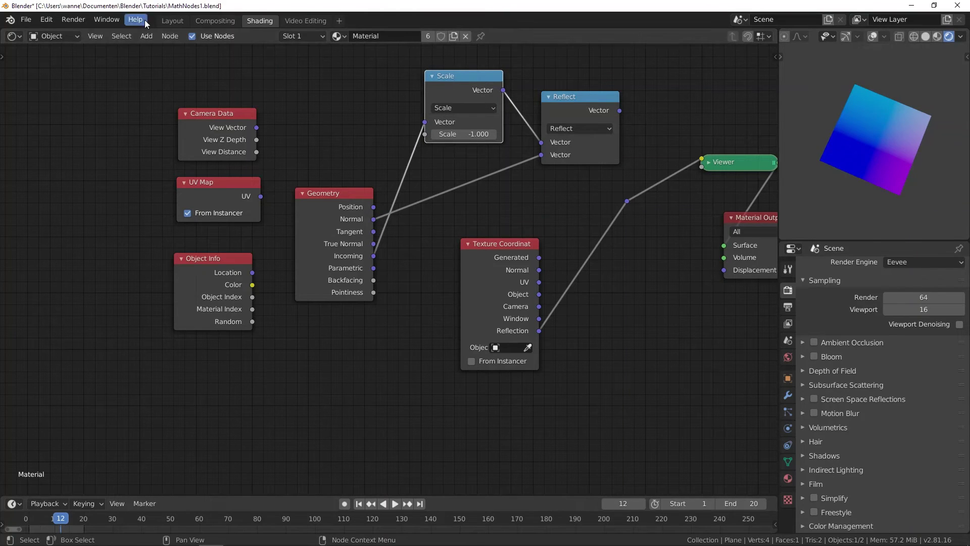
click(167, 20)
Sketch two annotation lines from the edge-on plane up to the camera
middle_drag(490, 204, 449, 119)
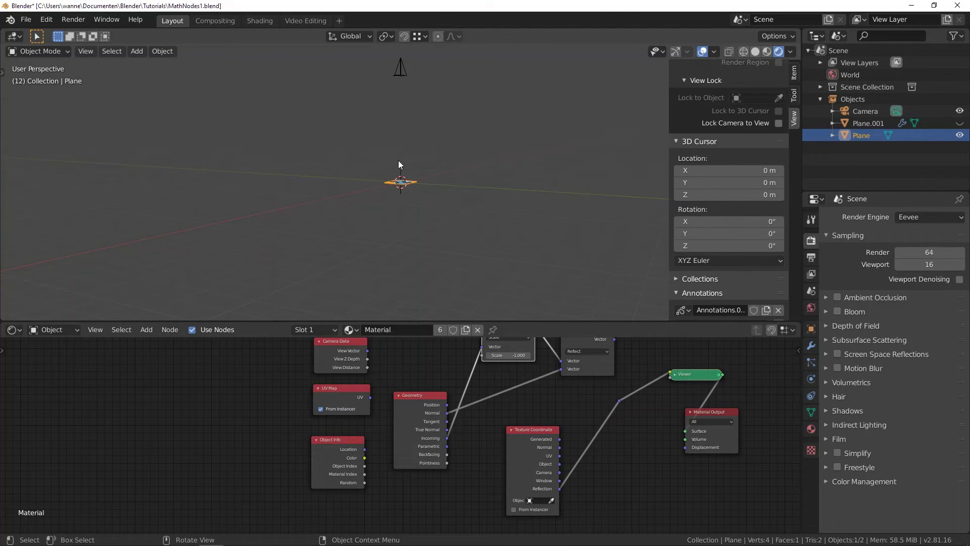
mouse_move(402, 182)
mouse_down()
mouse_move(405, 81)
mouse_move(412, 89)
mouse_up()
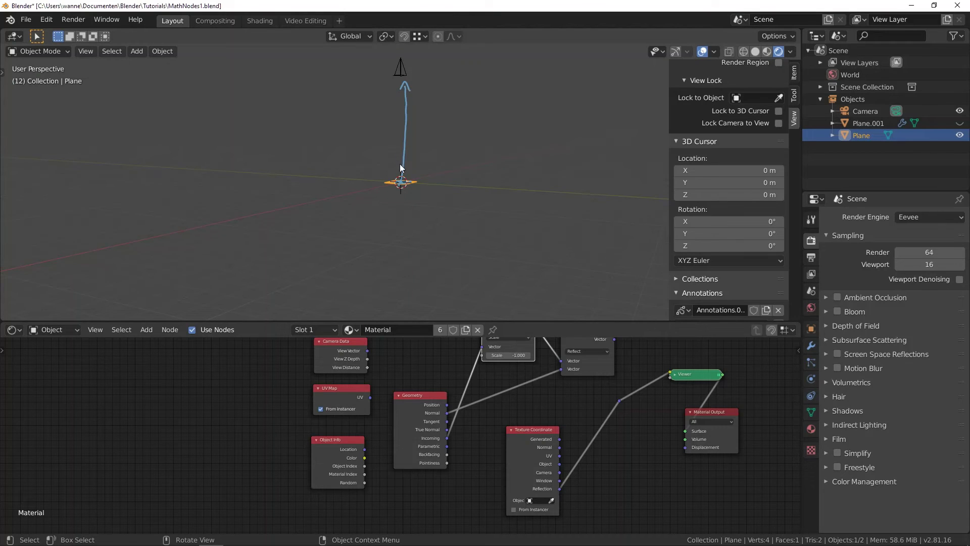
drag(399, 179, 396, 99)
Clear the annotation strokes and return to the Shading workspace
click(778, 310)
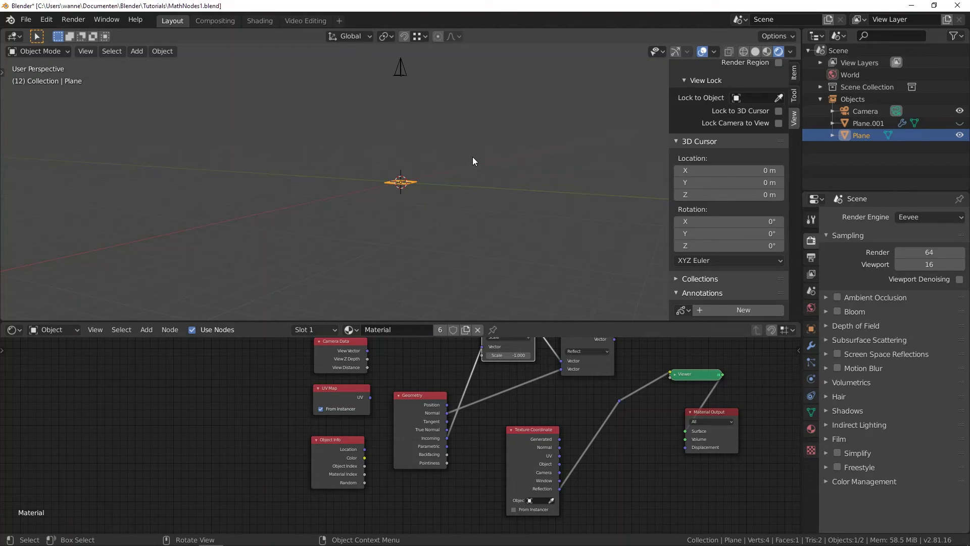
click(223, 21)
click(260, 22)
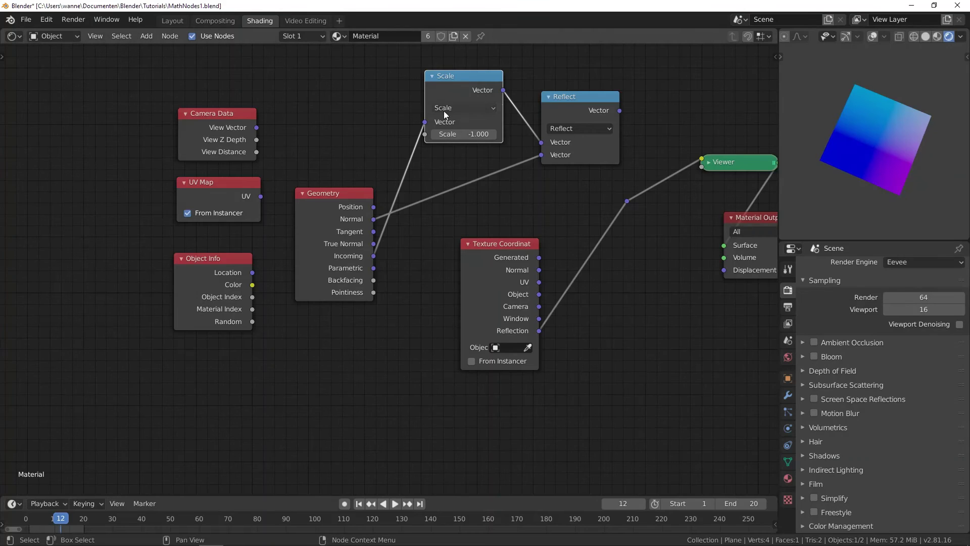
Delete the reroute point and the Scale and Reflect nodes
scroll(911, 119, up, 4)
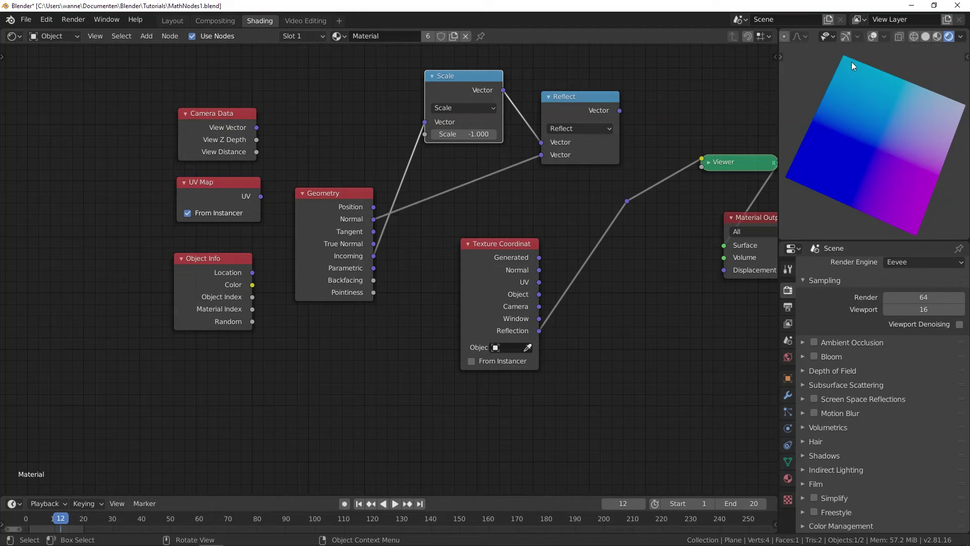
scroll(851, 61, up, 3)
scroll(851, 60, down, 2)
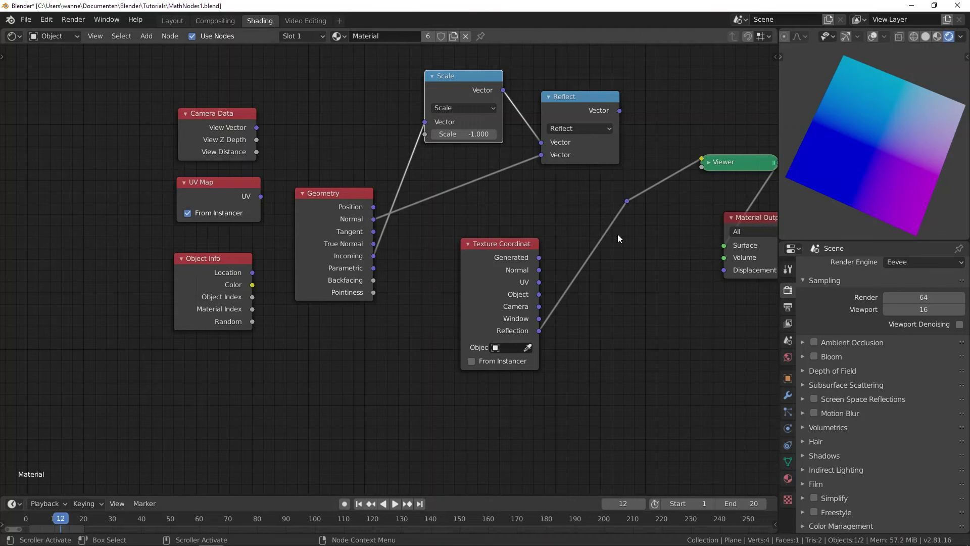
click(625, 201)
key(x)
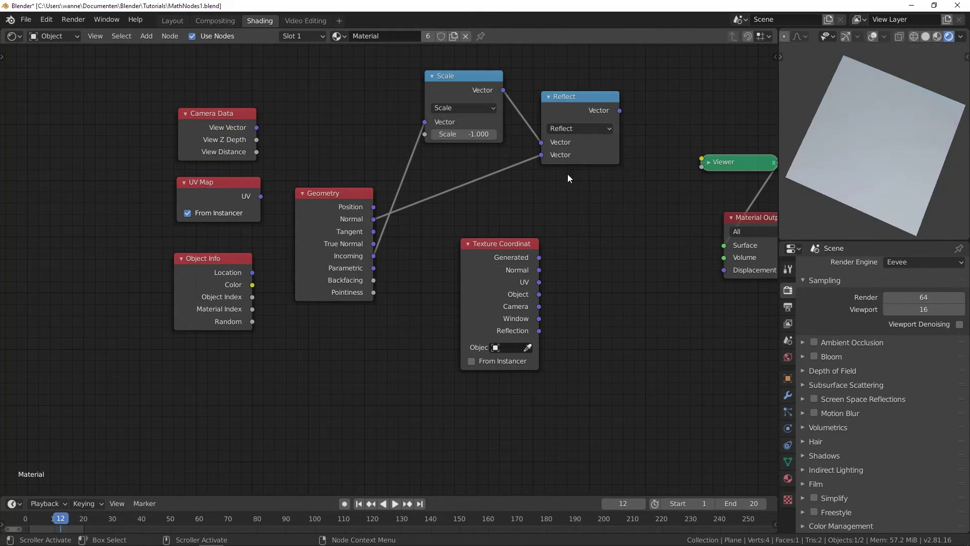
shift+click(448, 82)
key(x)
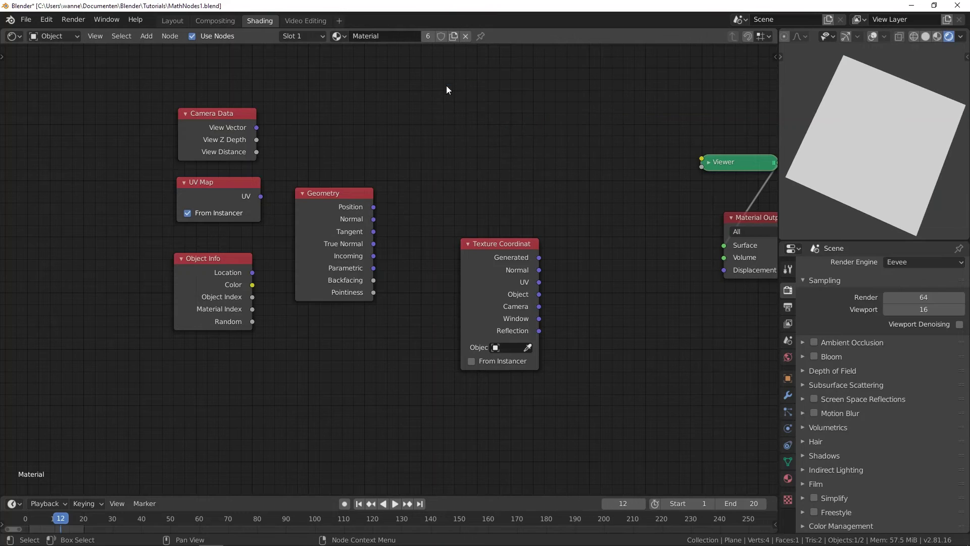
Cycle the Geometry preview through True Normal and Incoming to Parametric
ctrl+shift+click(348, 253)
ctrl+shift+click(347, 254)
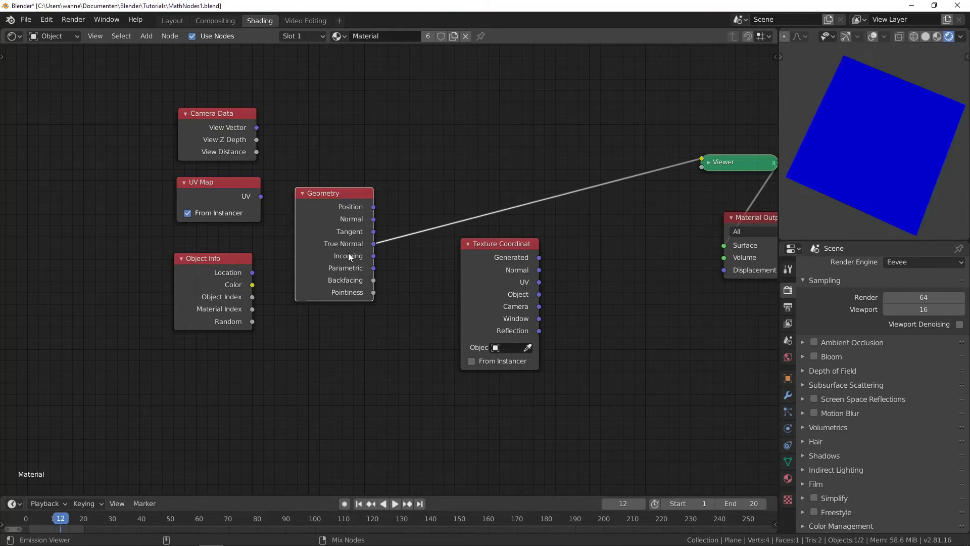
ctrl+shift+click(348, 254)
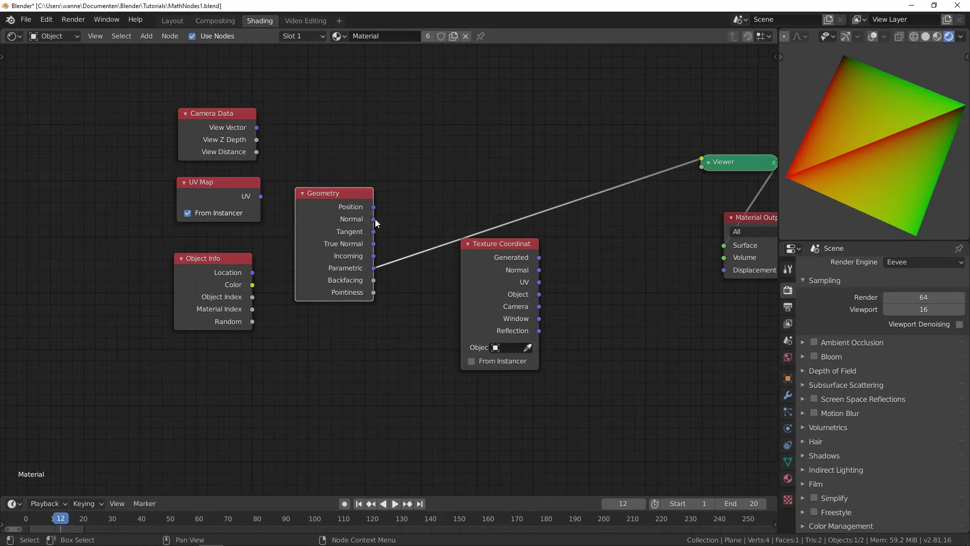
Switch to Firefox showing the Blender Manual's Object Info Node page
key(alt+Tab)
Read the Object Info node manual page, scrolling through its outputs
click(157, 6)
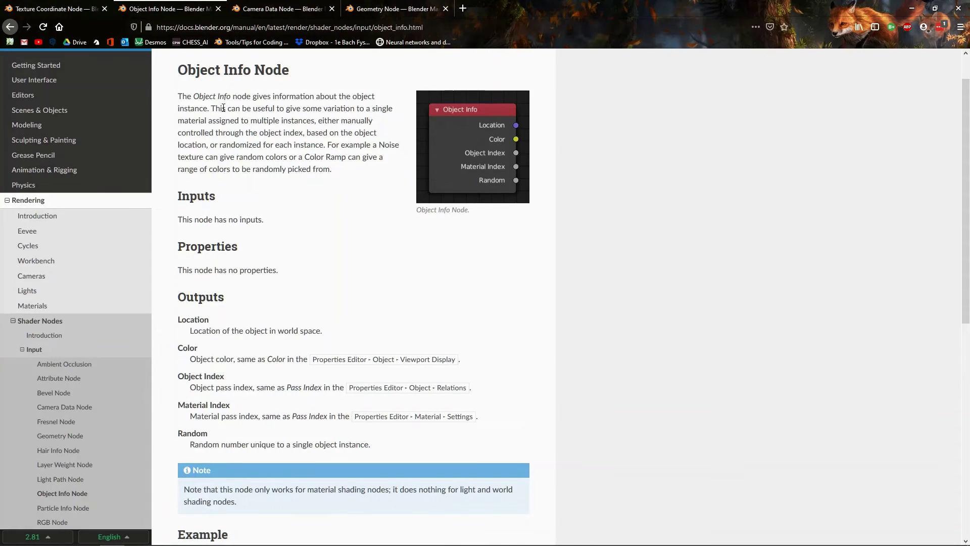
scroll(223, 107, down, 7)
scroll(260, 150, up, 4)
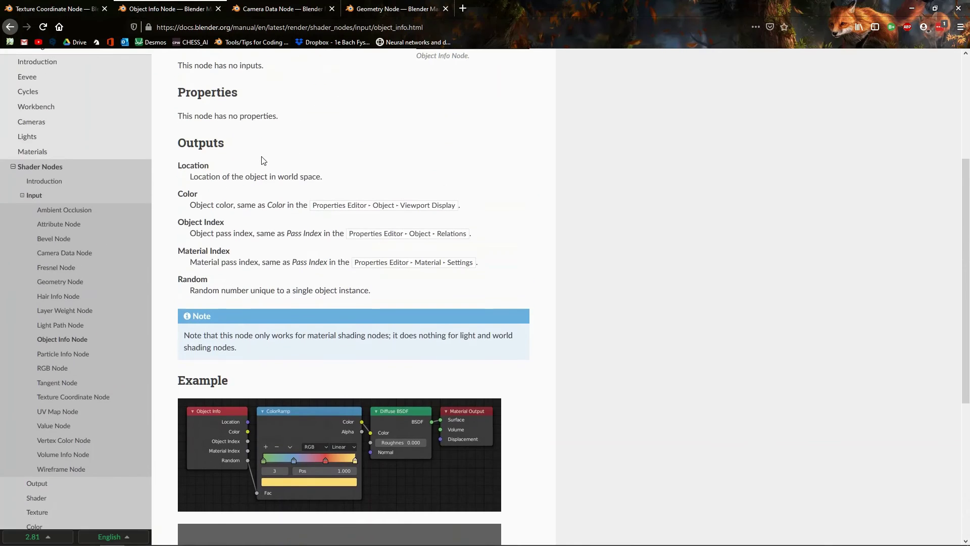
Read the Camera Data and Geometry node pages, highlighting the Parametric output description, then return to Blender
click(255, 6)
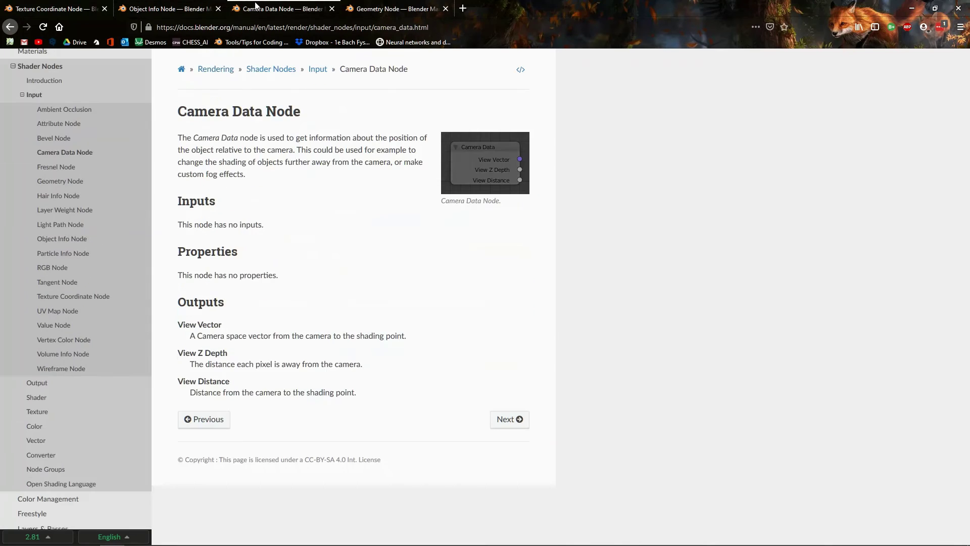
click(392, 4)
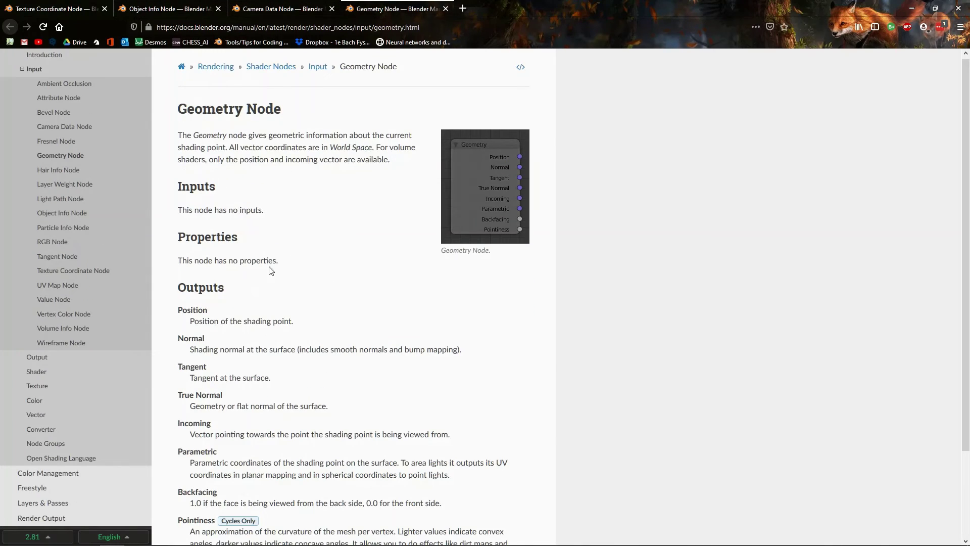
scroll(270, 268, down, 2)
mouse_move(198, 372)
mouse_down()
mouse_move(225, 360)
mouse_move(278, 359)
mouse_up()
click(440, 371)
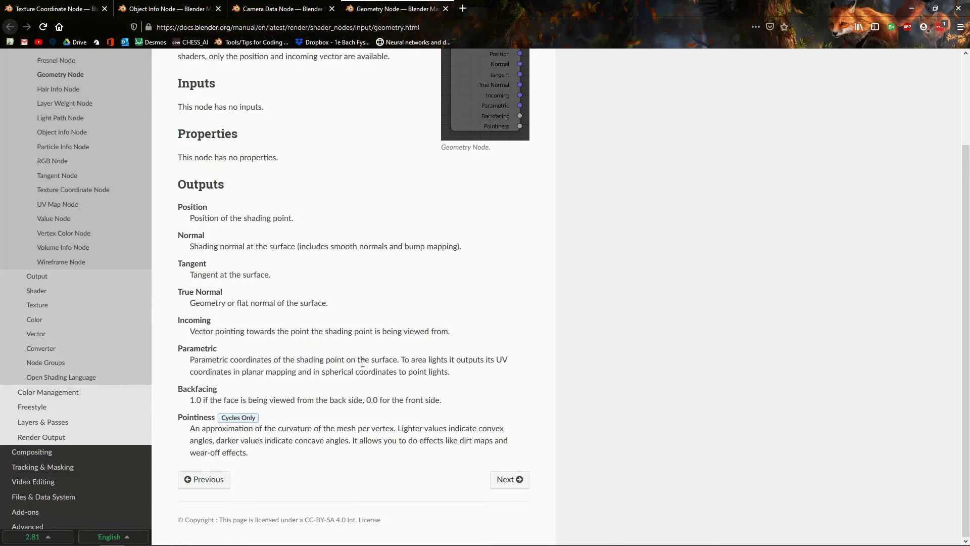
key(alt+Tab)
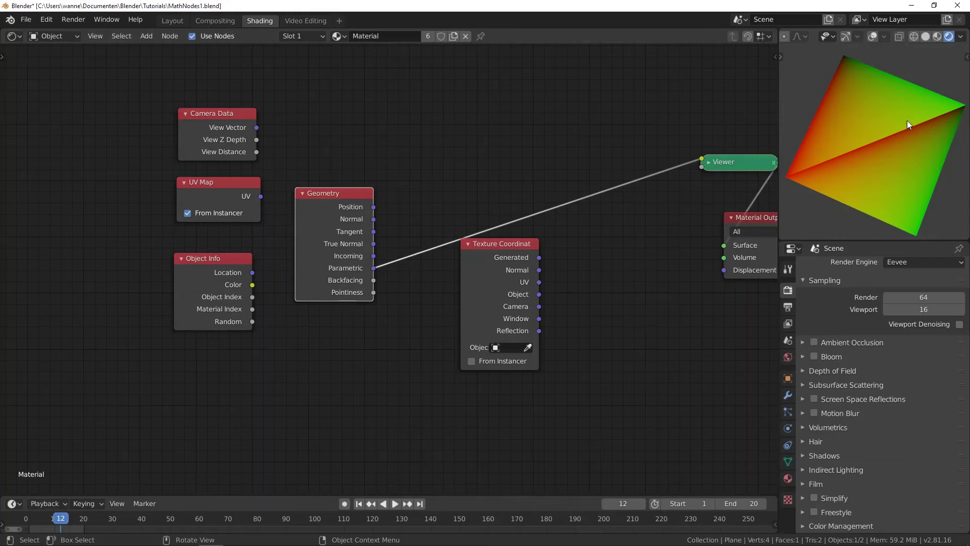
Set the preview to top view and send Camera Data's View Vector to the Viewer
scroll(872, 150, down, 2)
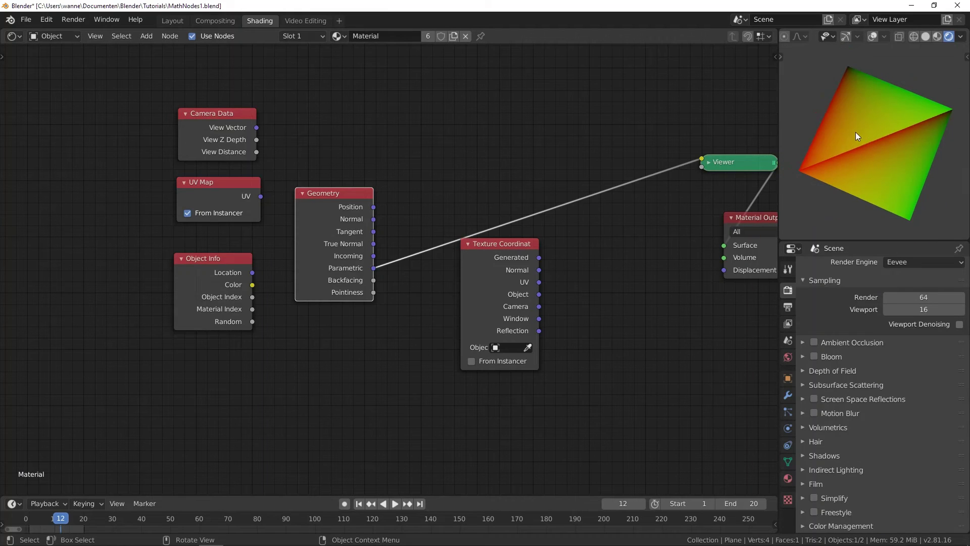
middle_drag(857, 135, 883, 172)
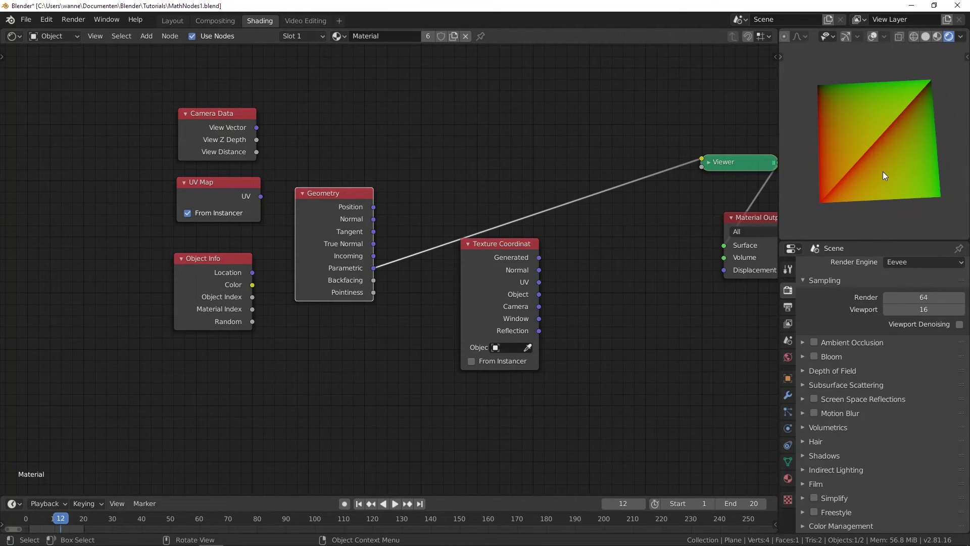
key(KP_7)
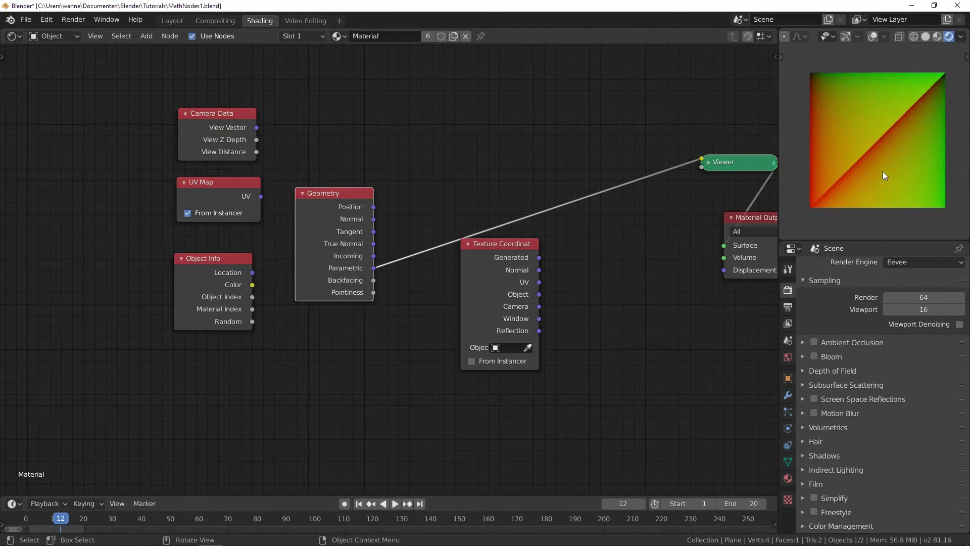
ctrl+shift+click(228, 131)
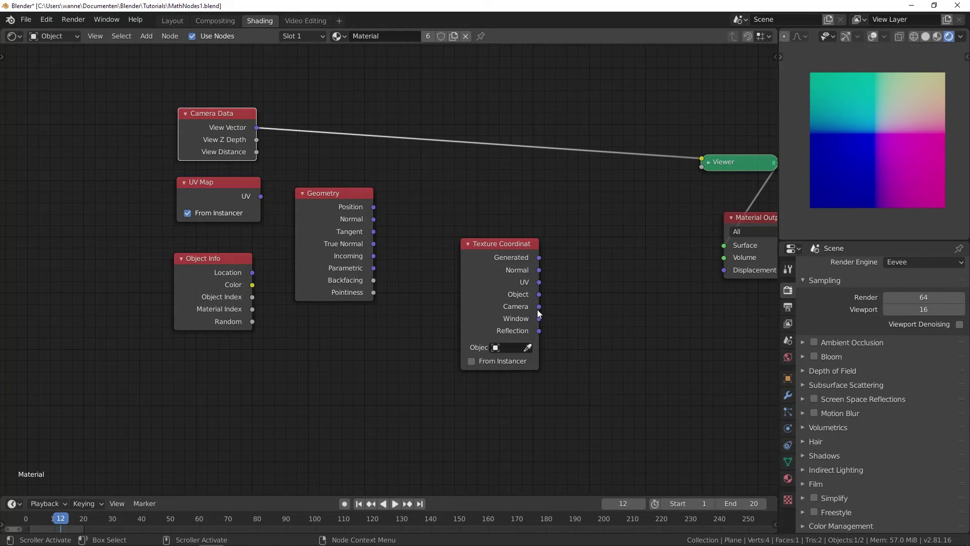
Connect Texture Coordinate's Camera output to the Viewer and orbit around the tinted plane
drag(539, 307, 702, 160)
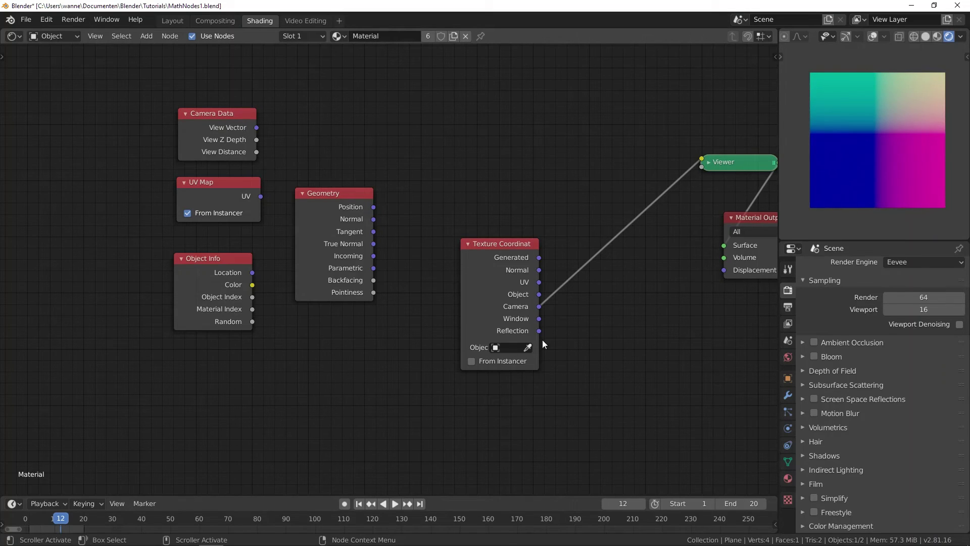
scroll(885, 136, down, 4)
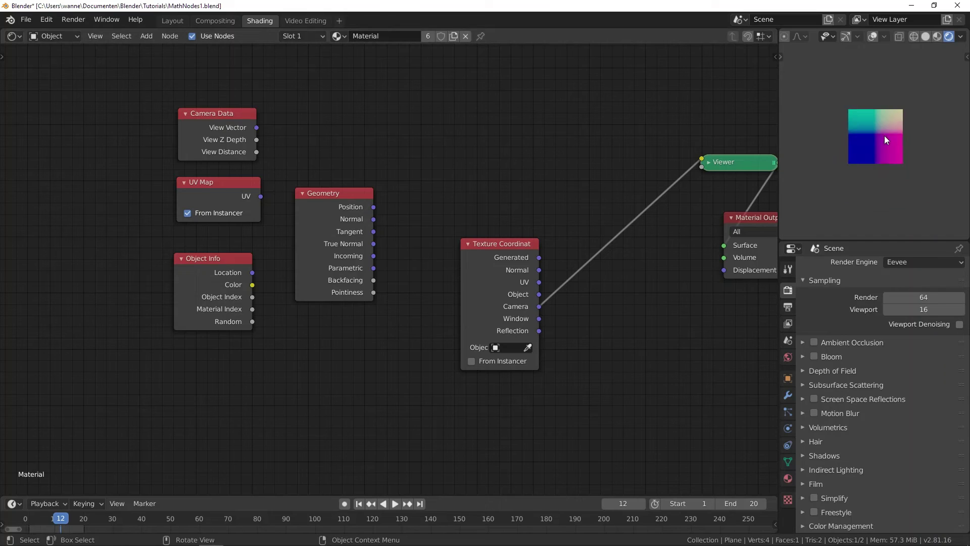
scroll(885, 136, up, 5)
scroll(885, 137, down, 5)
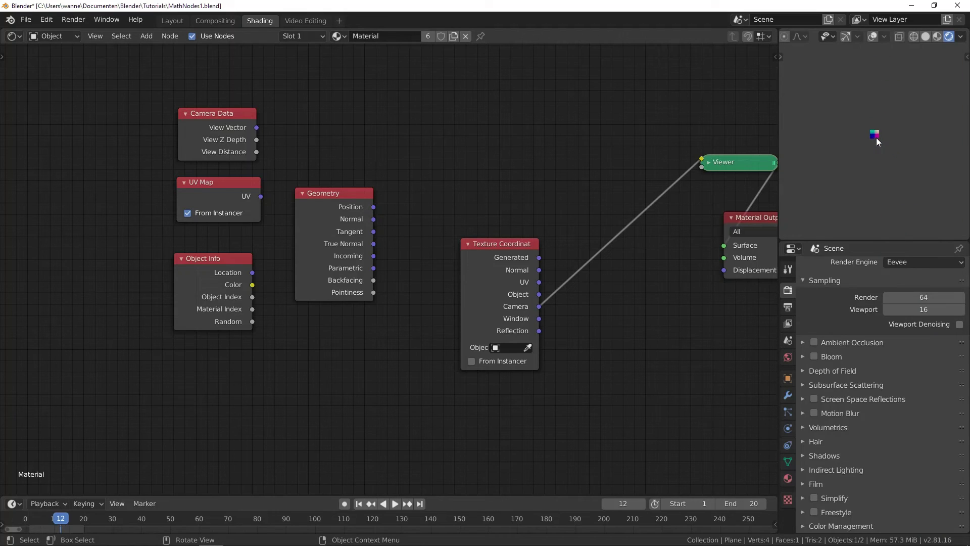
scroll(876, 137, up, 6)
middle_drag(862, 183, 908, 212)
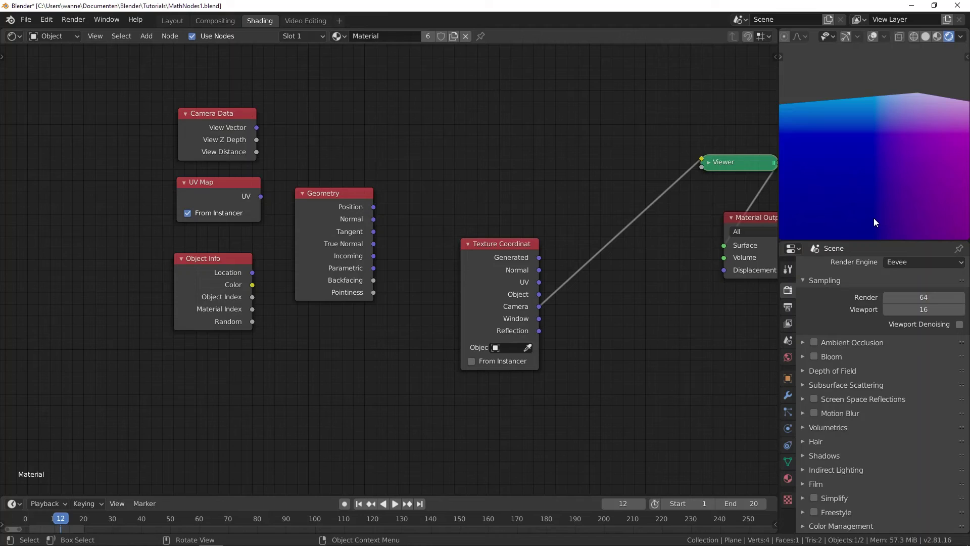
middle_drag(874, 217, 881, 176)
scroll(880, 174, down, 6)
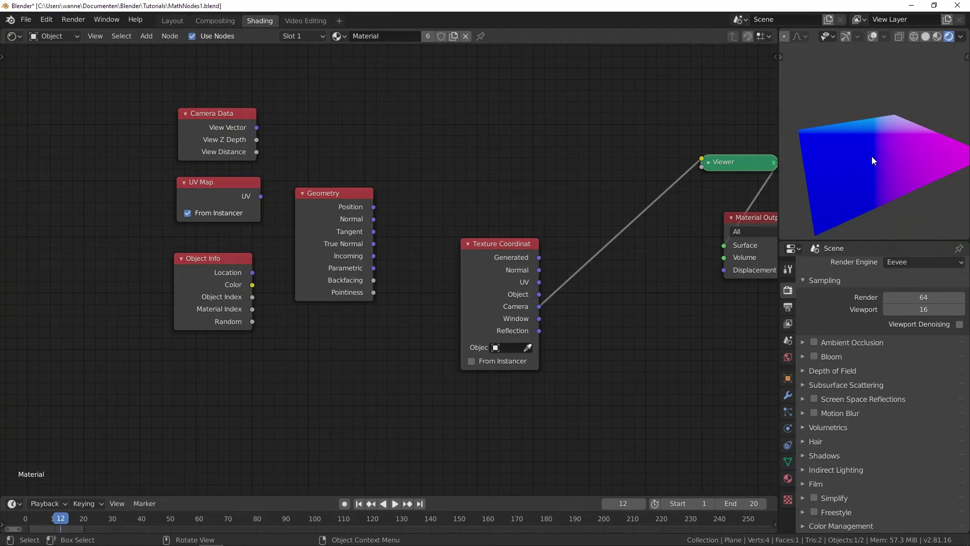
middle_drag(865, 143, 833, 226)
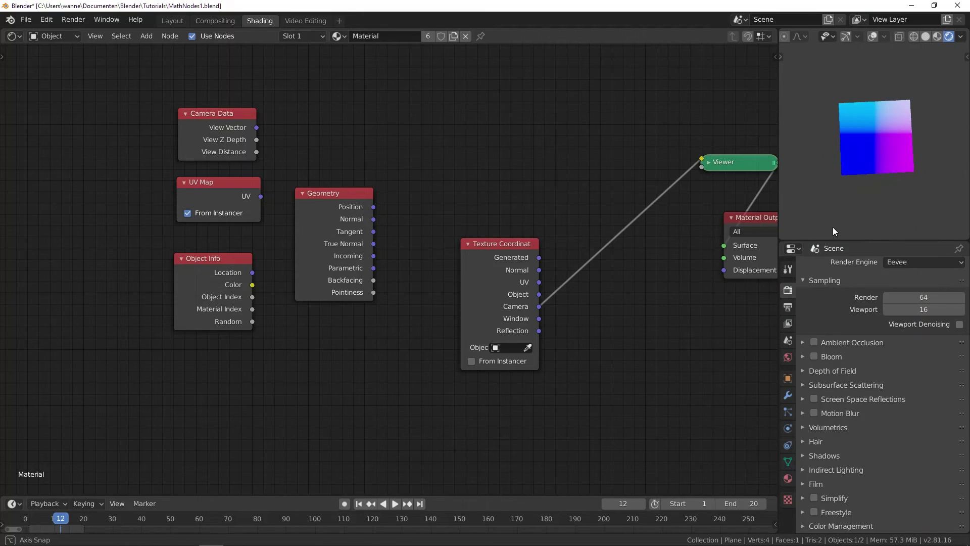
Preview Camera Data's View Z Depth on the plane, orbiting to a flat horizon-like view
ctrl+shift+click(235, 138)
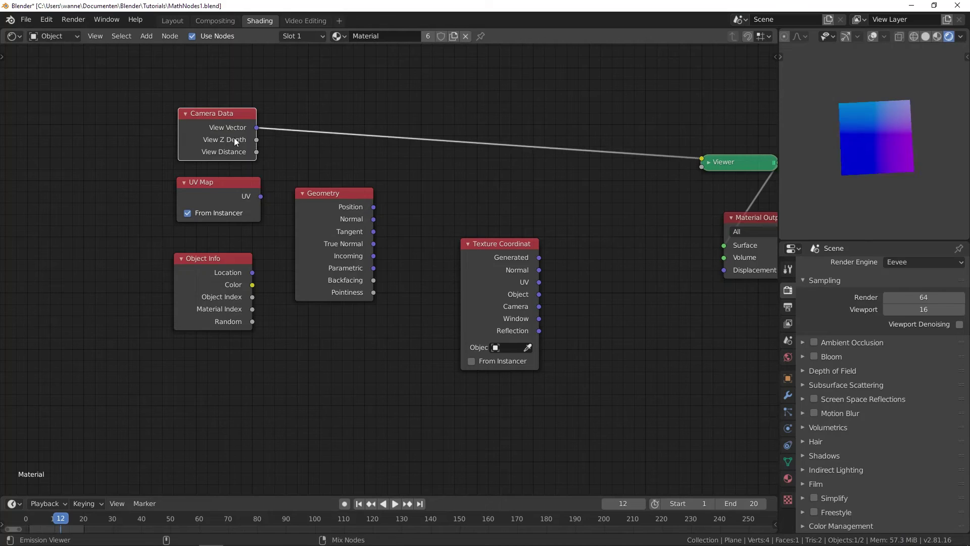
middle_drag(879, 177, 930, 112)
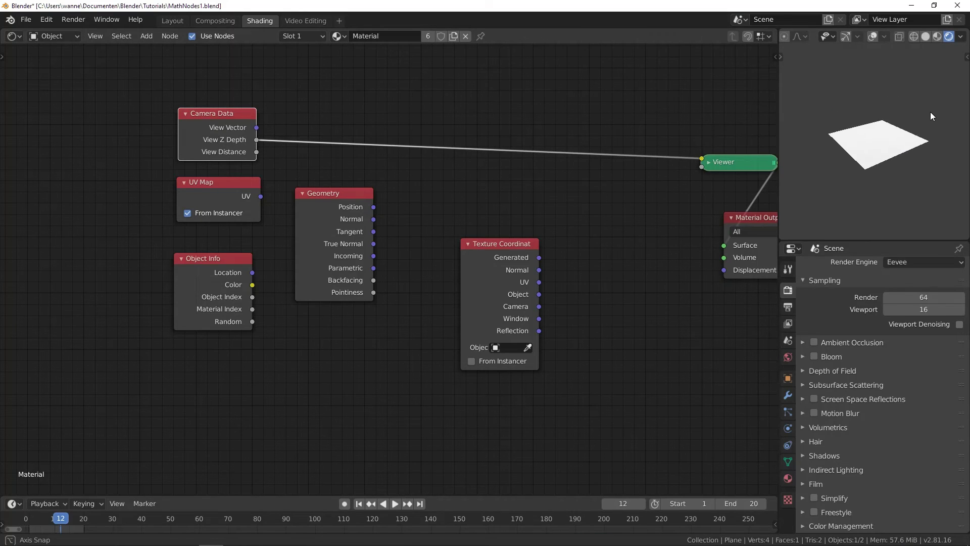
scroll(839, 186, up, 4)
middle_drag(848, 219, 822, 207)
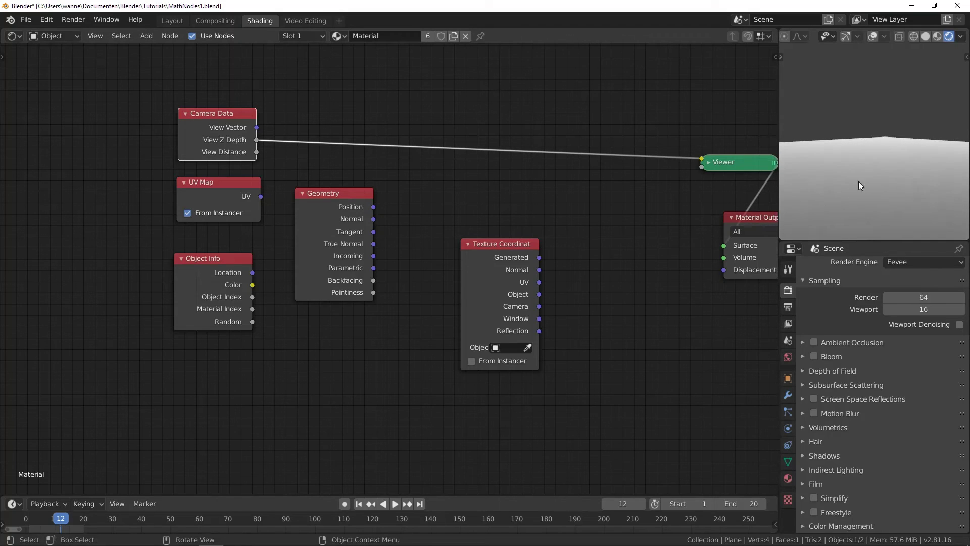
Compare View Distance against View Z Depth in the Viewer, then open the Camera Data Node manual page
ctrl+shift+click(235, 143)
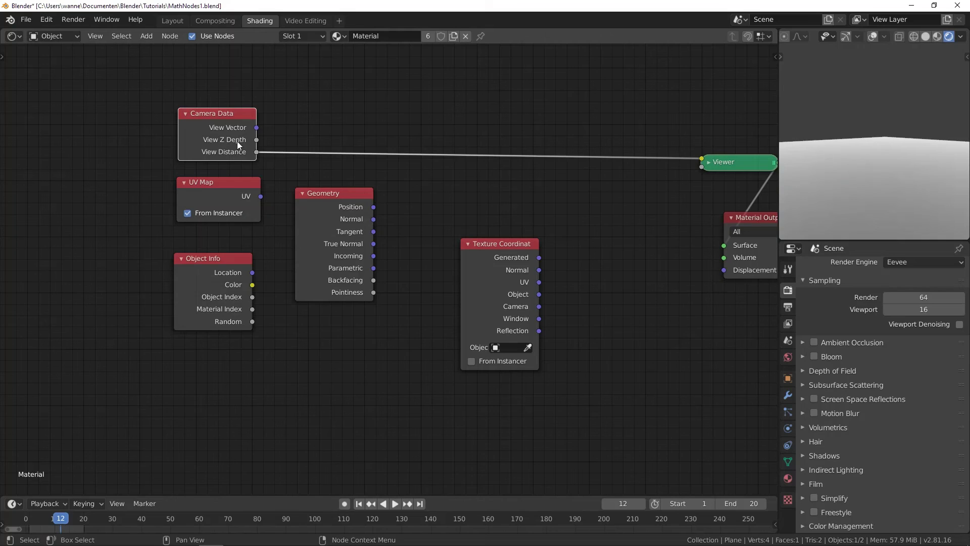
ctrl+shift+click(220, 135)
ctrl+shift+click(222, 138)
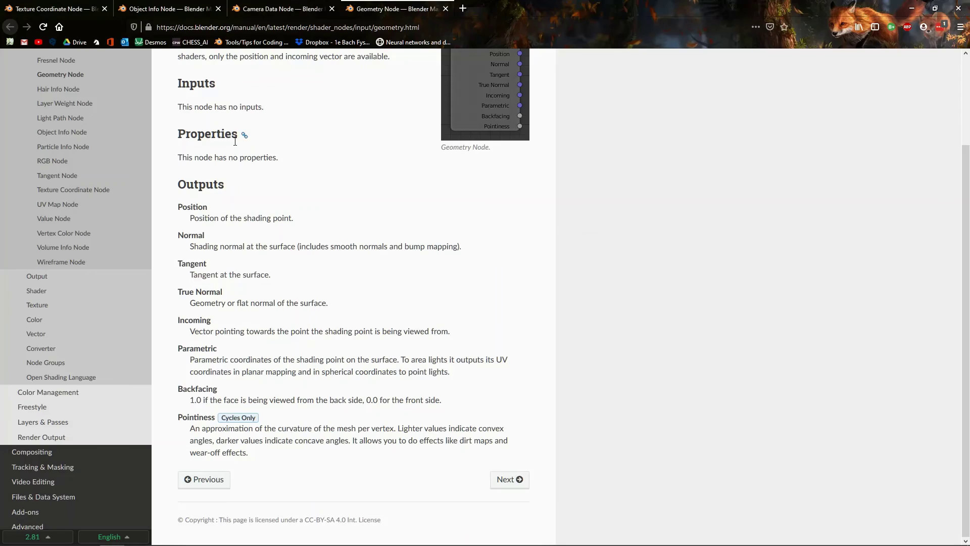
key(alt+Tab)
click(283, 9)
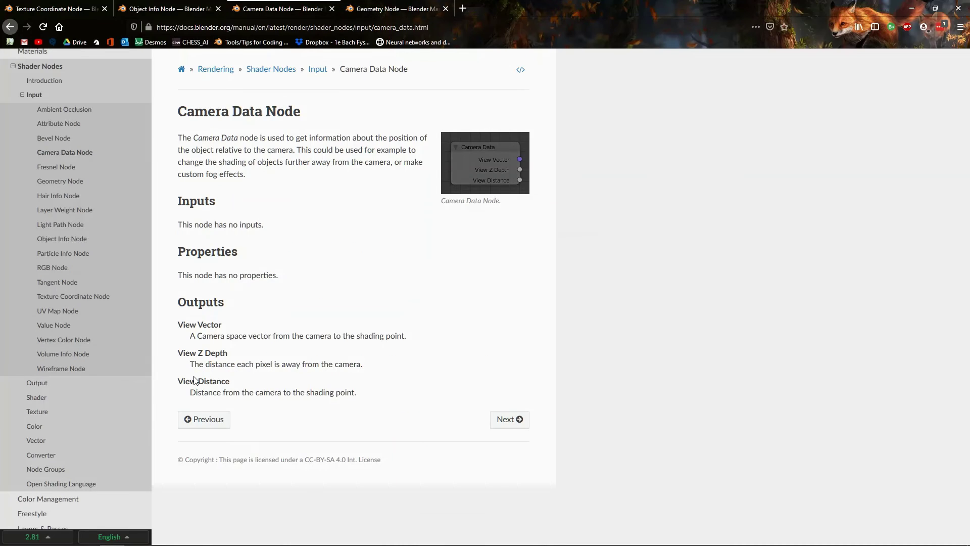
Highlight the View Z Depth description in the manual and return to Blender
drag(190, 364, 377, 365)
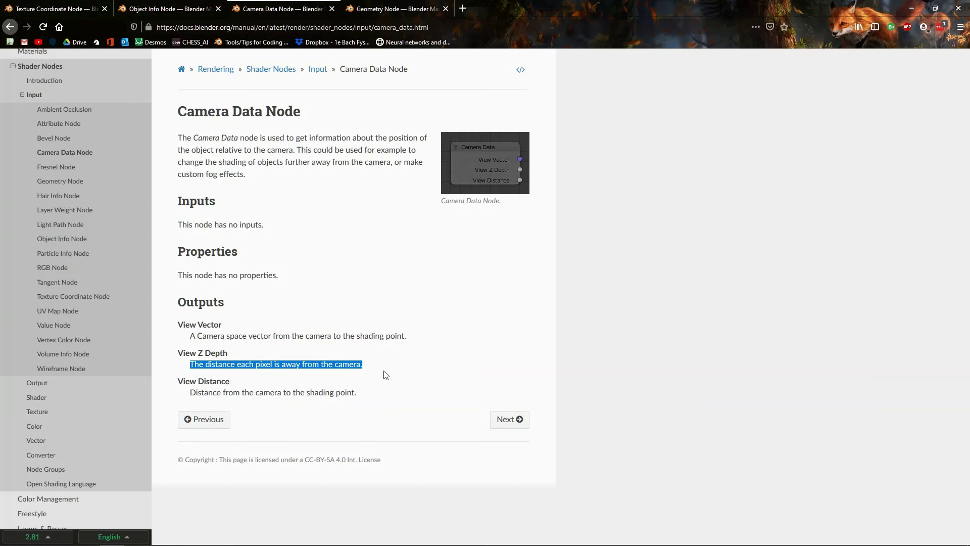
key(alt+Tab)
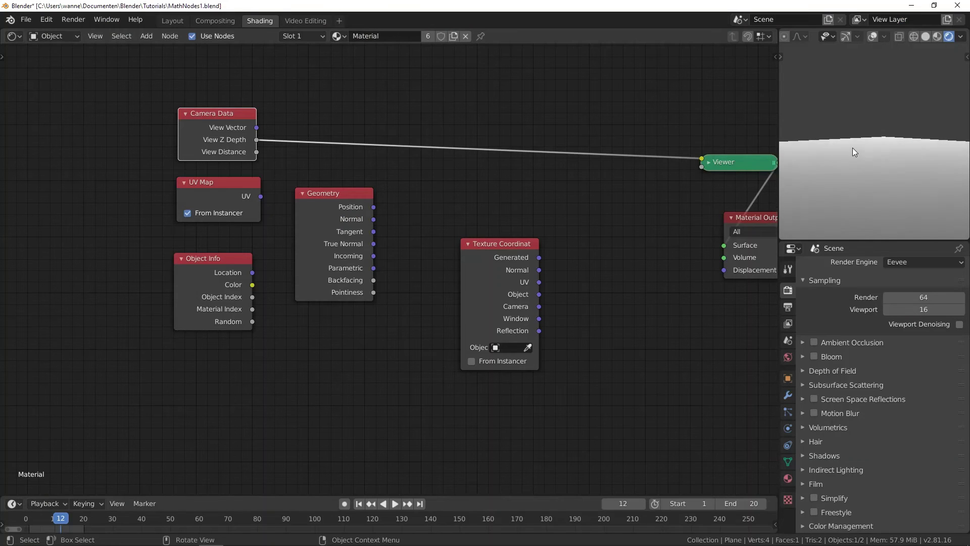
Orbit the preview to look down on the plane and zoom in and out
middle_drag(854, 147, 846, 235)
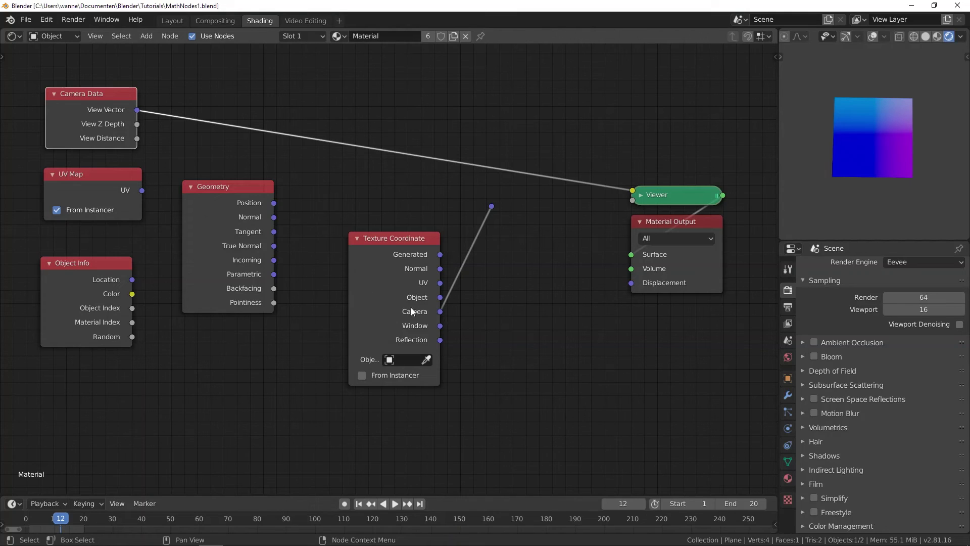
scroll(894, 139, down, 5)
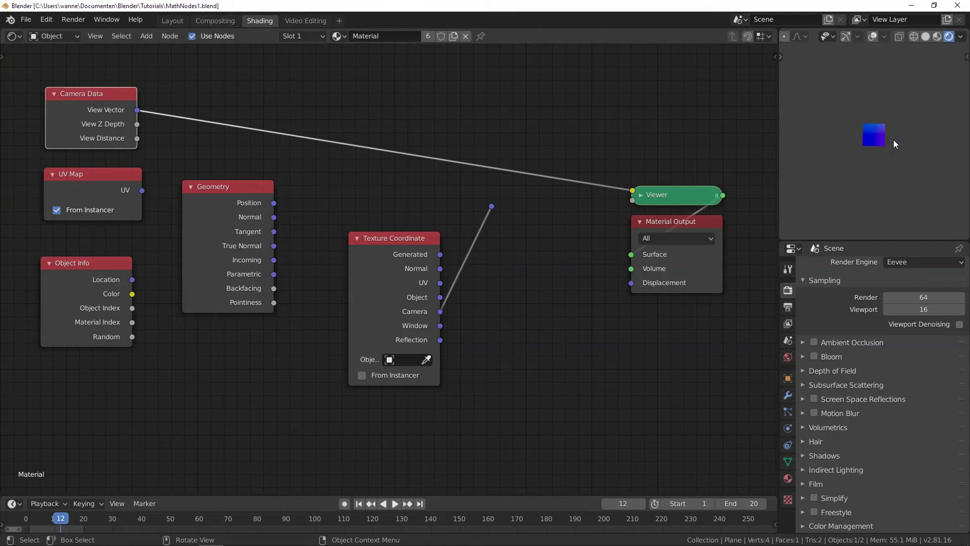
scroll(888, 139, up, 4)
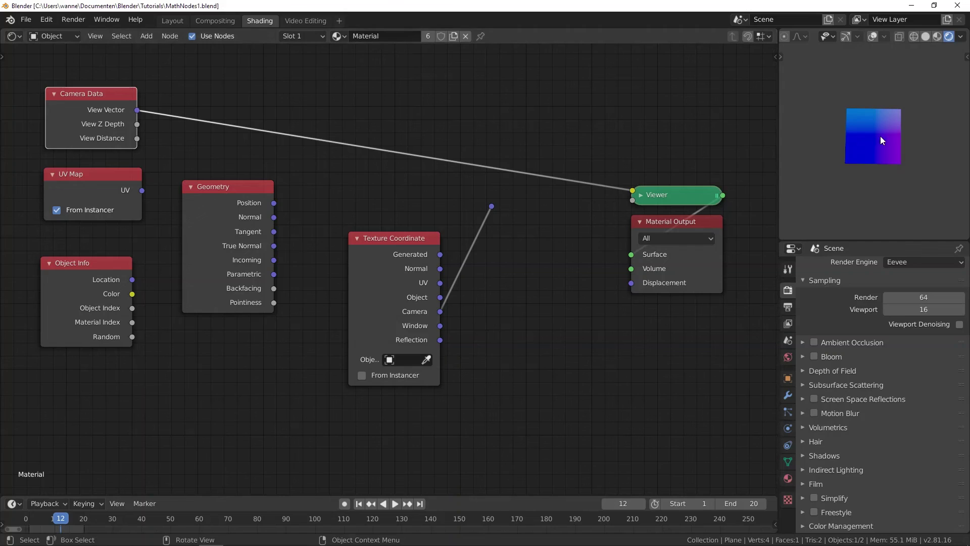
scroll(892, 146, up, 4)
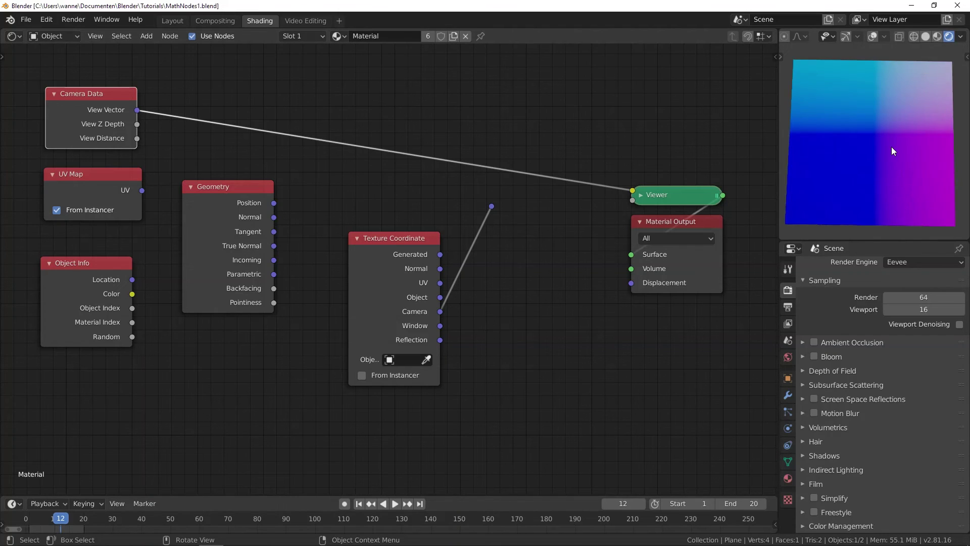
scroll(891, 146, down, 4)
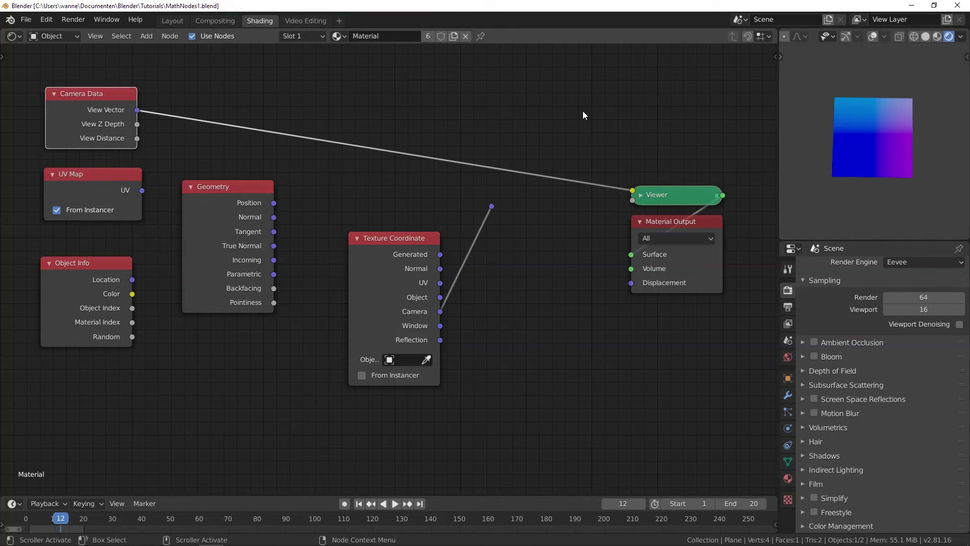
In the Layout workspace, switch to Solid shading and view the plane from the top
click(174, 21)
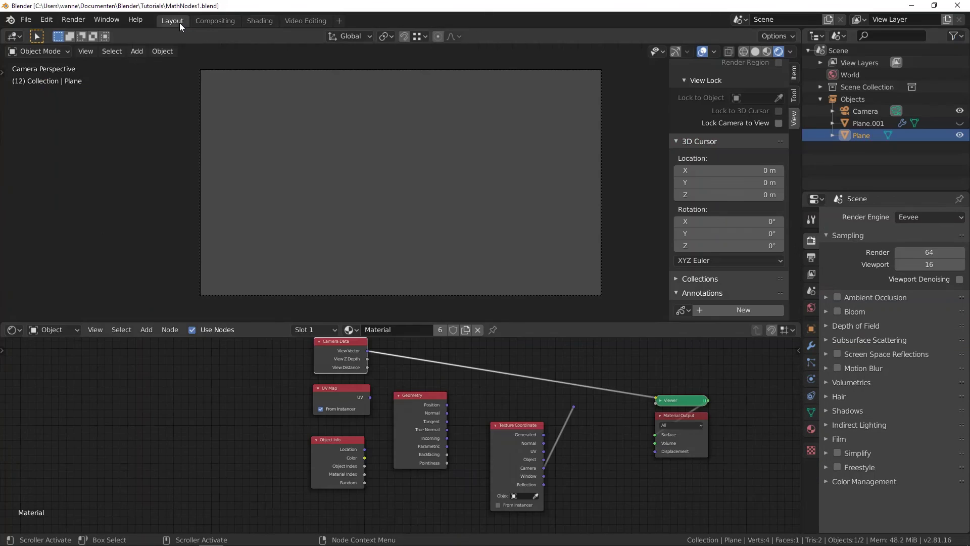
click(755, 51)
middle_drag(505, 167, 358, 238)
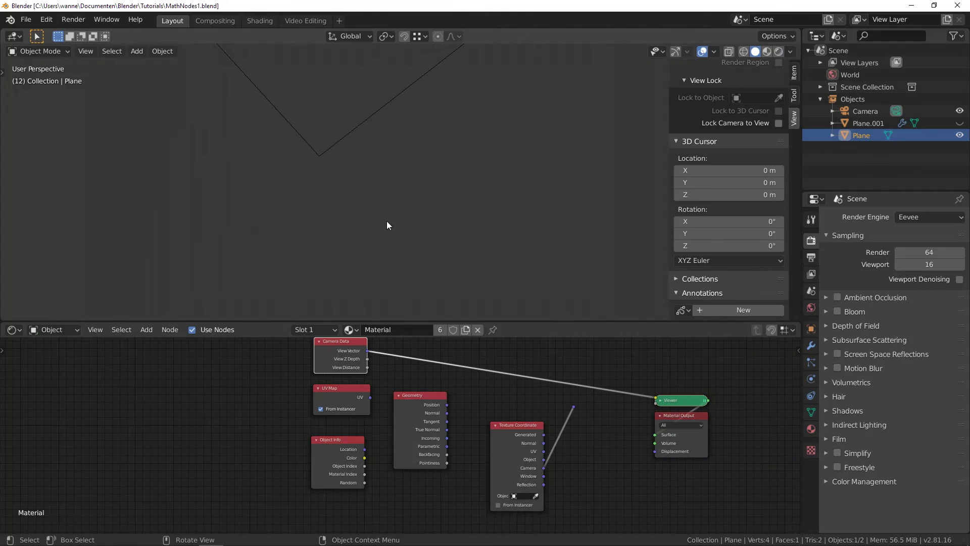
scroll(386, 217, down, 8)
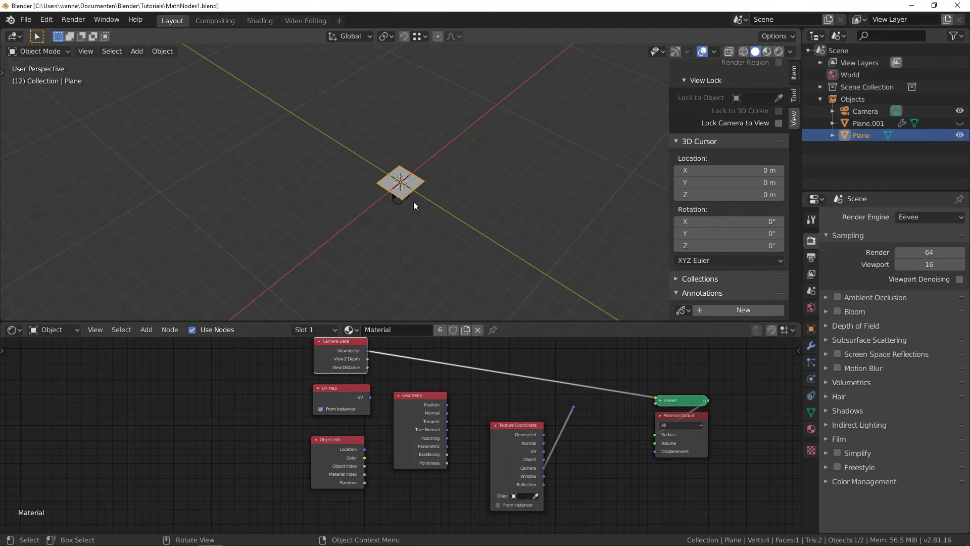
key(KP_7)
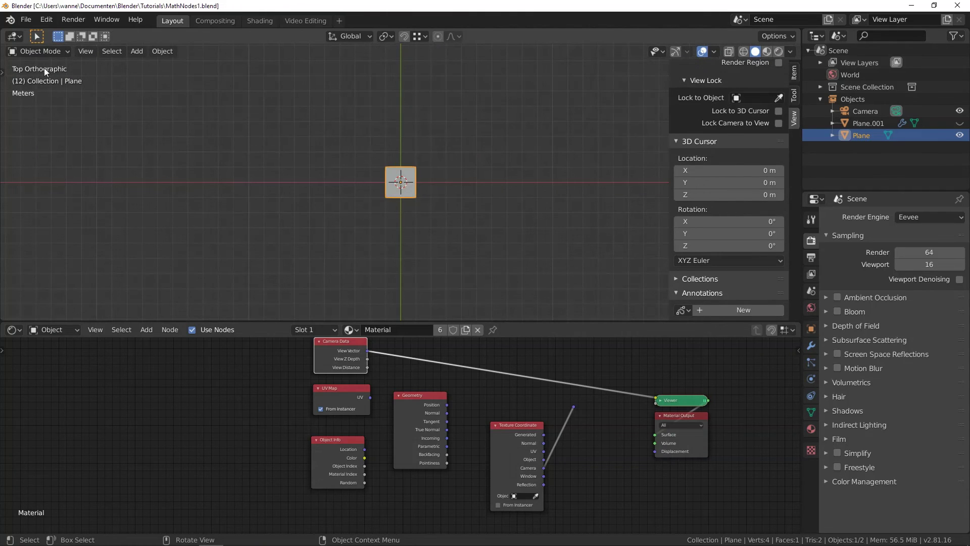
Orbit to a side view revealing the camera below the plane and select it
middle_drag(68, 116, 156, 114)
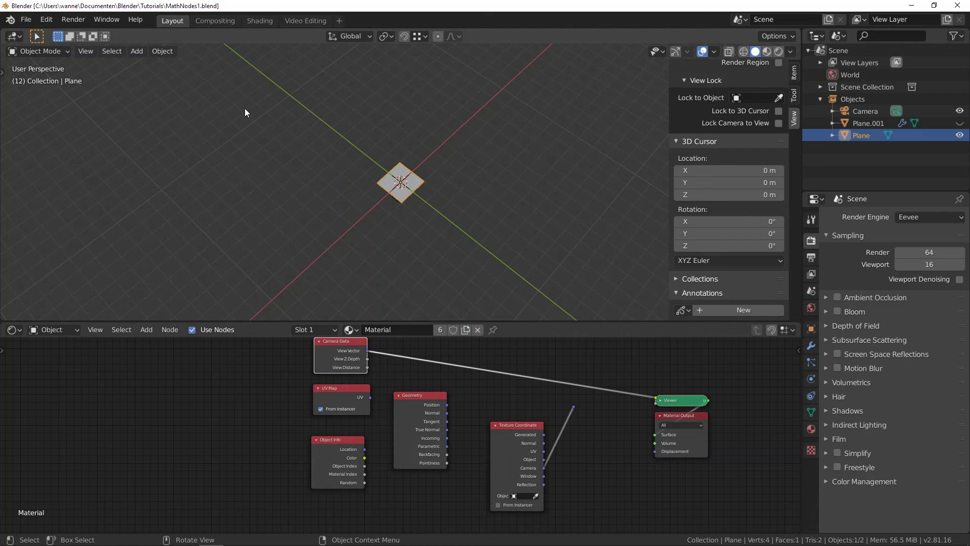
scroll(311, 134, down, 3)
key(KP_5)
middle_drag(337, 153, 400, 252)
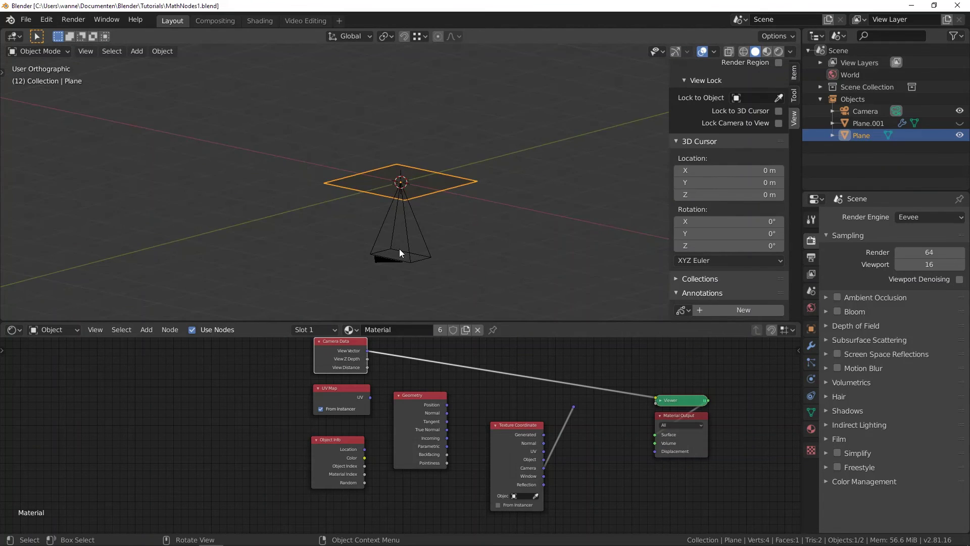
click(399, 249)
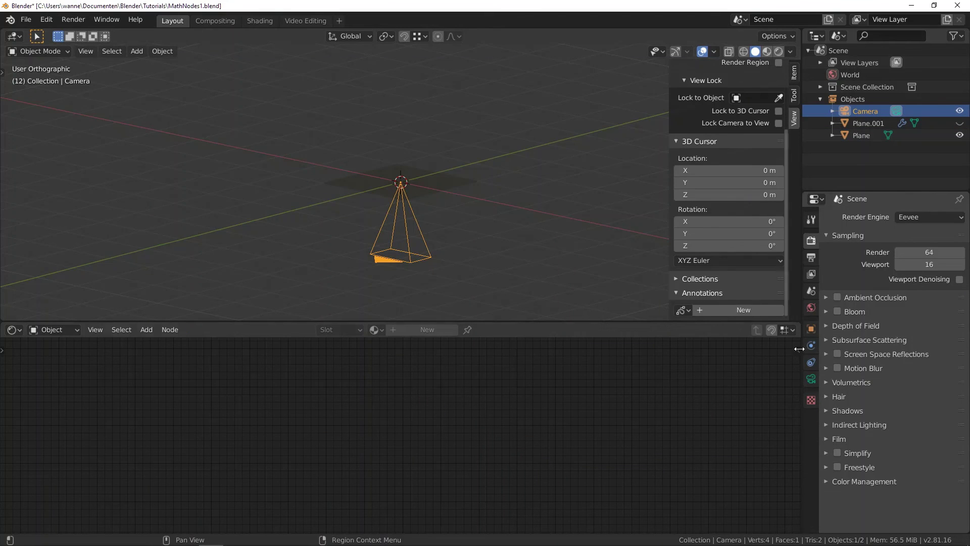
Set the camera's Lens Type to Orthographic in Camera data properties
click(812, 378)
click(913, 252)
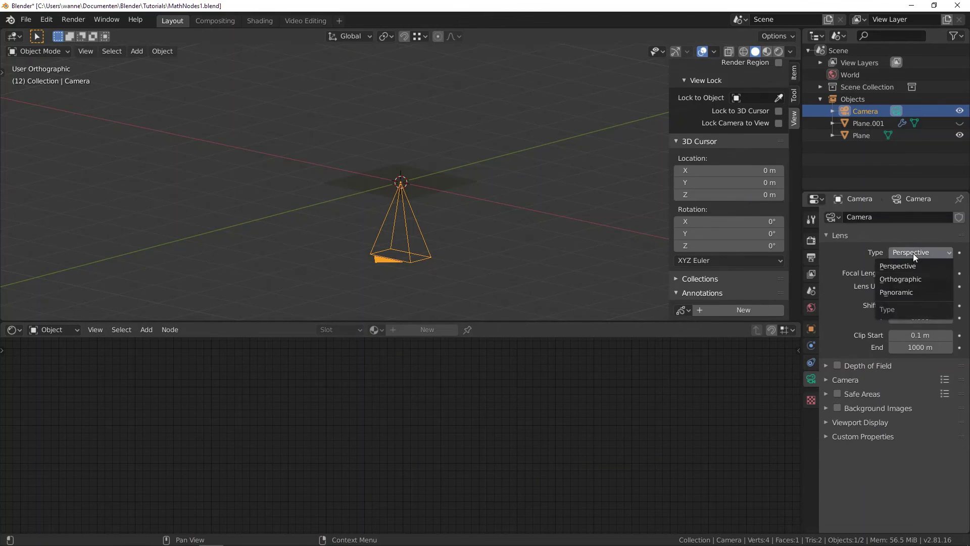
click(904, 279)
mouse_move(386, 189)
middle_down()
mouse_move(408, 244)
mouse_move(415, 205)
mouse_move(389, 189)
middle_up()
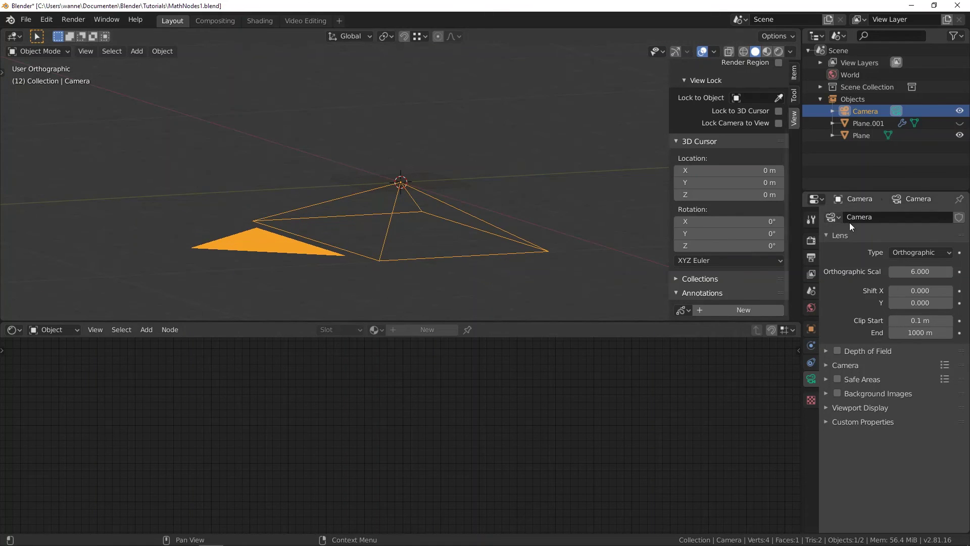
Set the Lens Type back to Perspective, then go to the Video Editing workspace
click(901, 252)
click(903, 262)
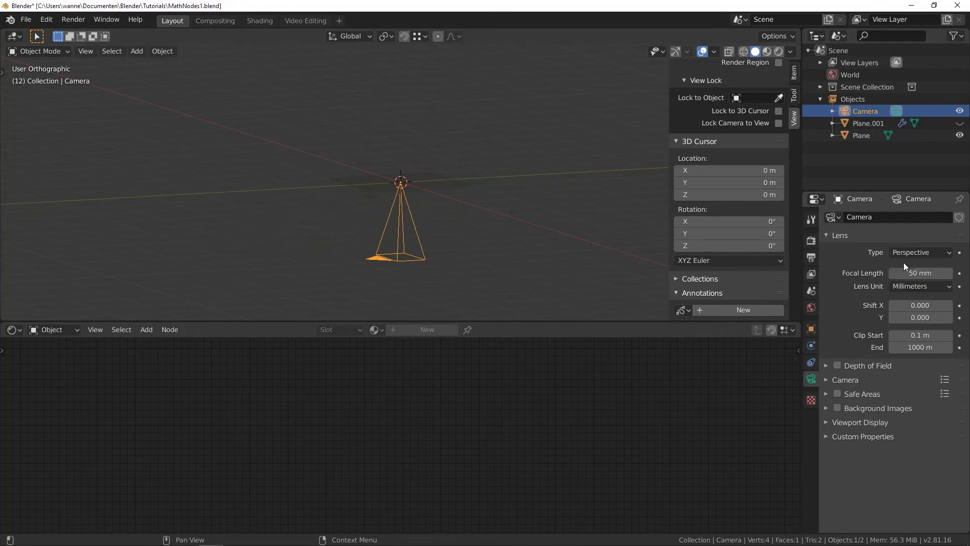
middle_drag(135, 151, 267, 234)
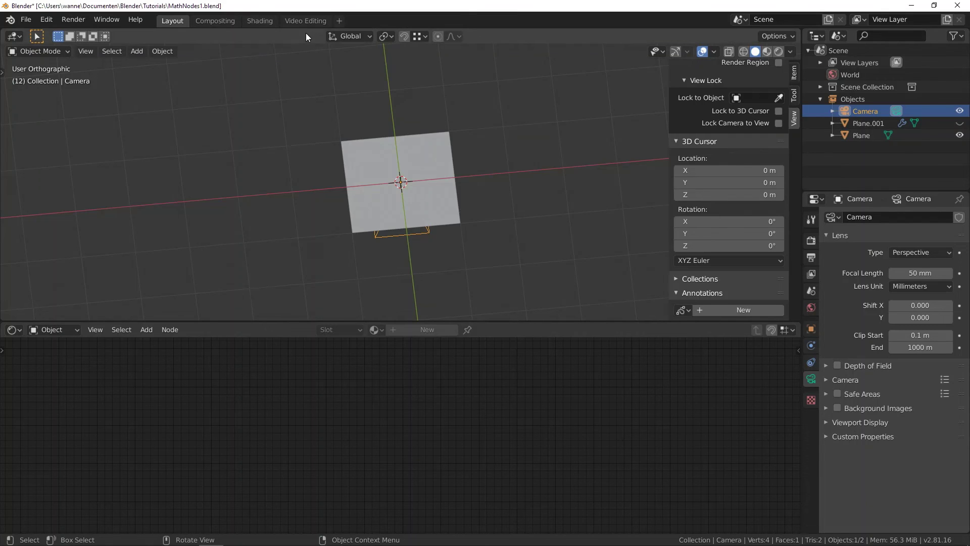
click(303, 20)
Back in Shading, select the plane and preview Texture Coordinate's Normal output through the Viewer
click(263, 21)
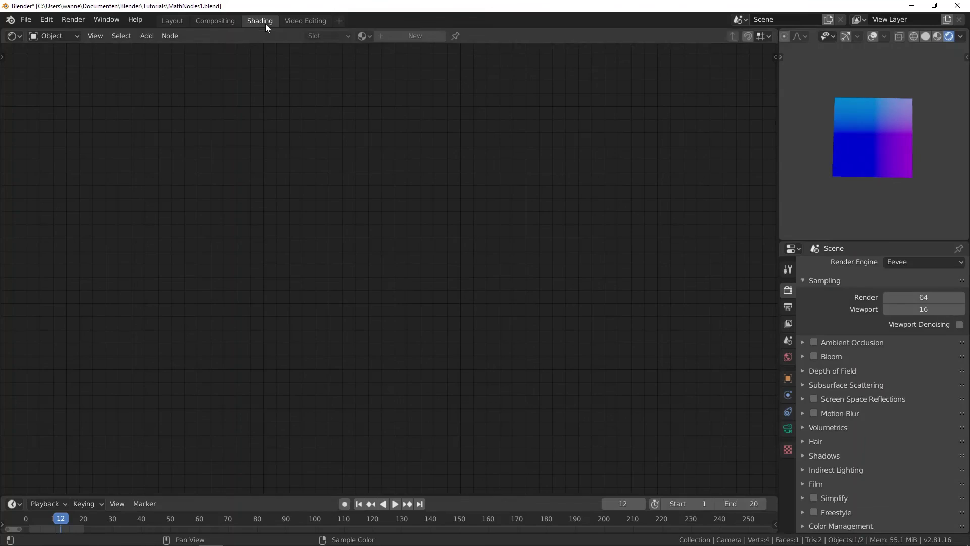
click(881, 122)
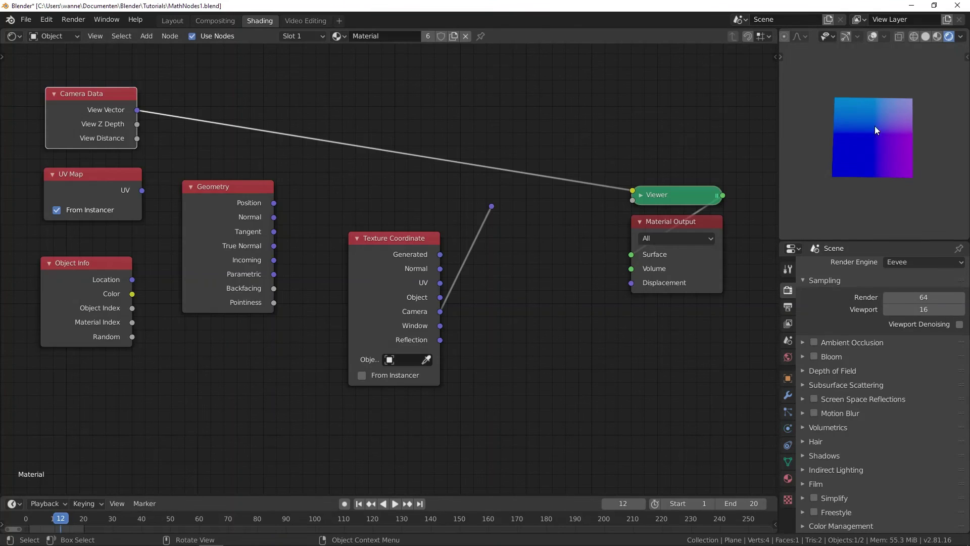
ctrl+shift+click(414, 274)
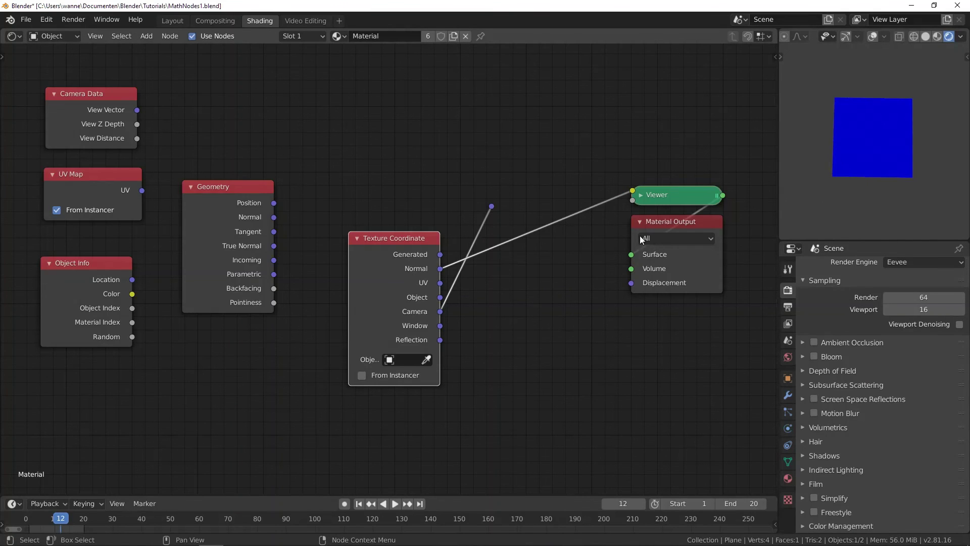
middle_drag(891, 137, 894, 83)
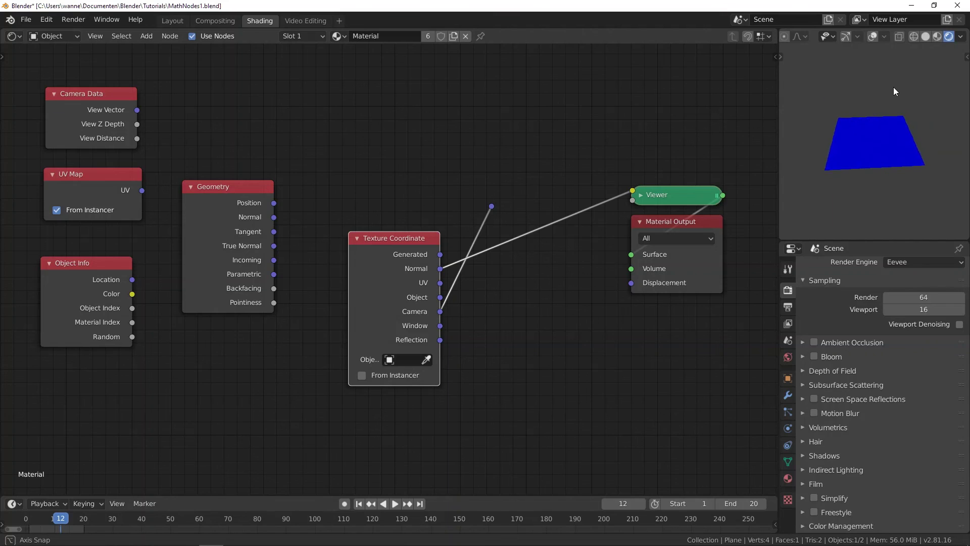
Cycle the Viewer to the Reflection output and view the plane from above, toggling orthographic and back
ctrl+shift+click(390, 286)
ctrl+shift+click(390, 287)
ctrl+shift+click(390, 287)
ctrl+shift+click(391, 291)
ctrl+shift+click(391, 291)
key(KP_7)
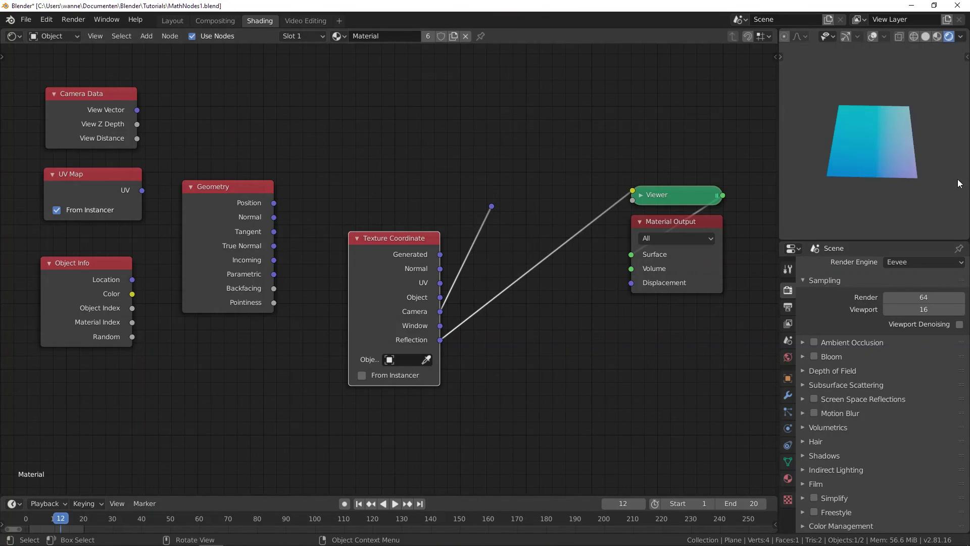
key(KP_5)
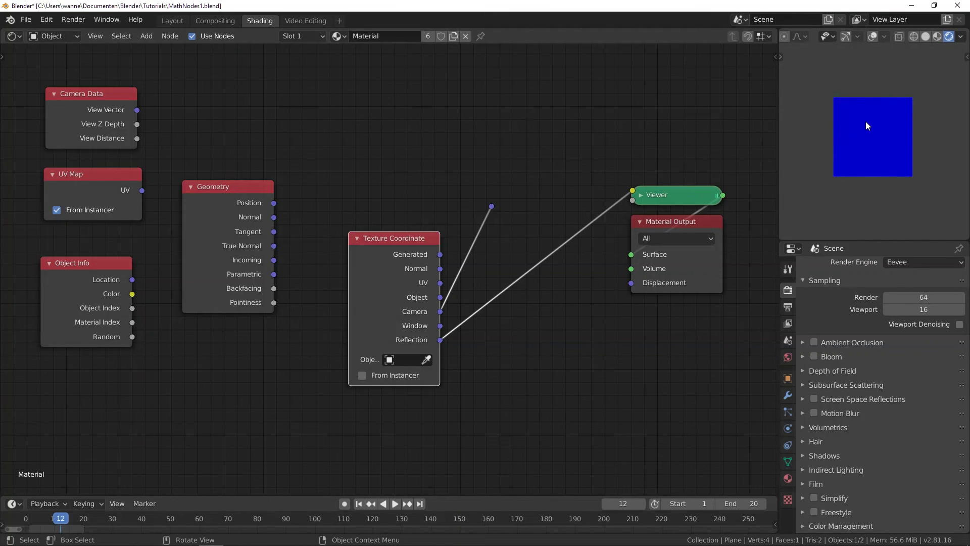
key(KP_5)
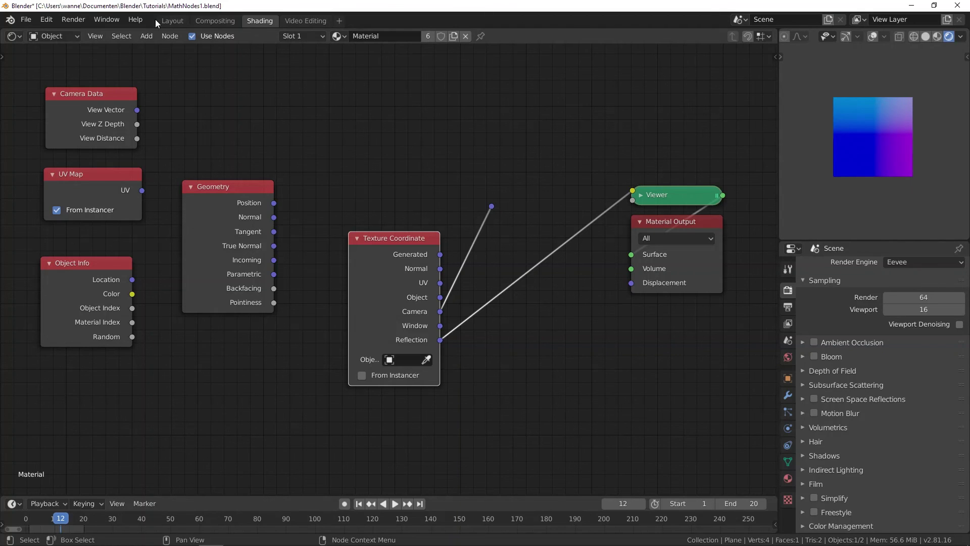
In Layout, select the camera and move it along Z to sit above the plane
click(181, 20)
middle_drag(405, 202, 410, 156)
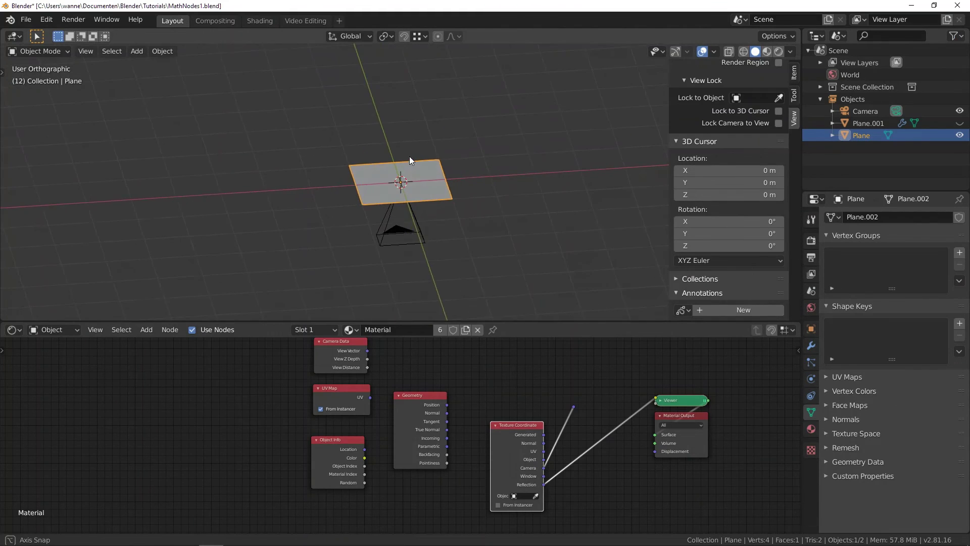
click(403, 231)
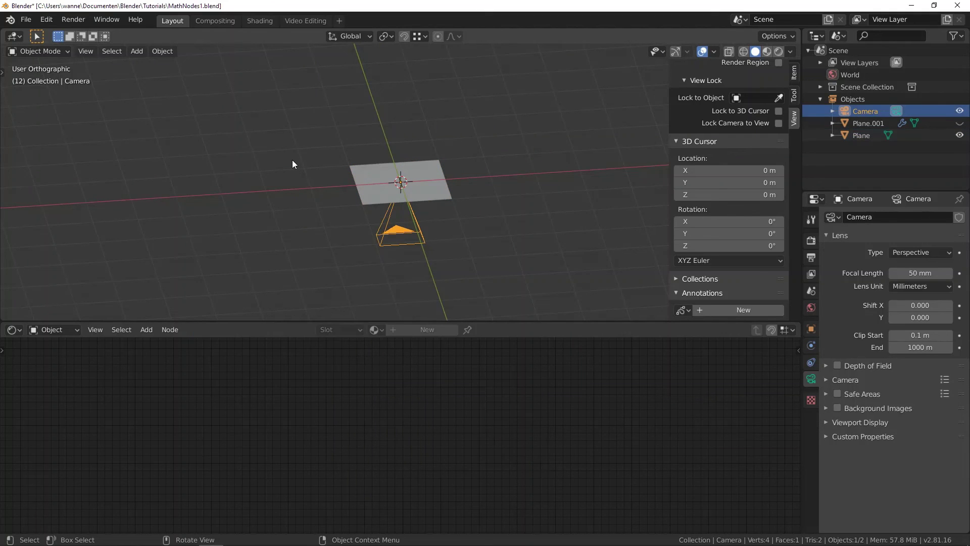
key(KP_5)
key(g)
key(z)
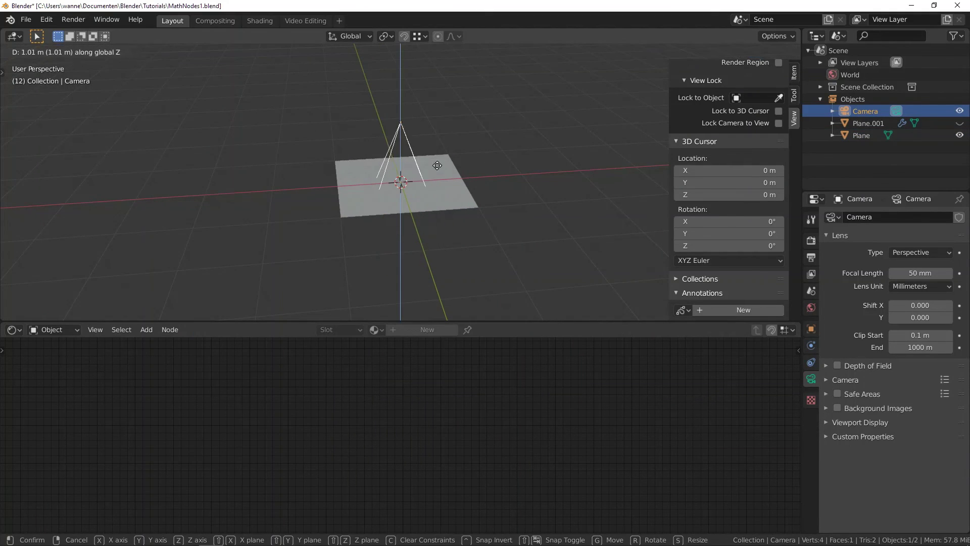
click(414, 108)
Readjust the camera's height along Z and frame the camera and plane
scroll(414, 108, down, 2)
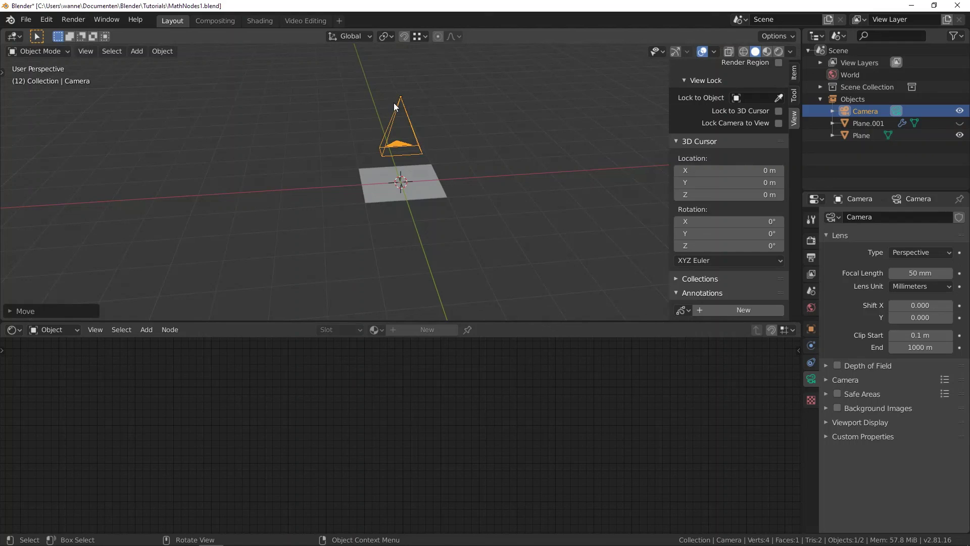
key(g)
key(z)
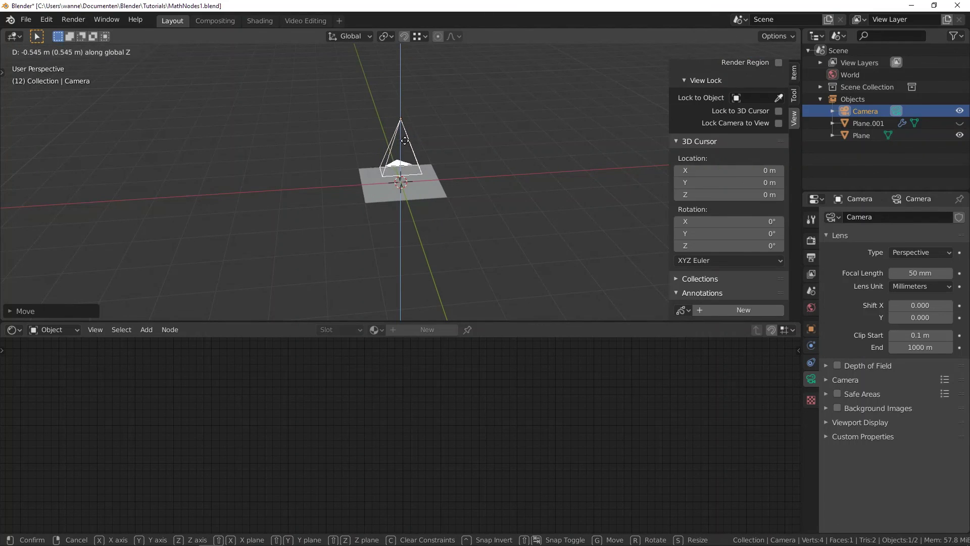
click(402, 141)
scroll(402, 114, up, 3)
shift+middle_drag(405, 80, 402, 138)
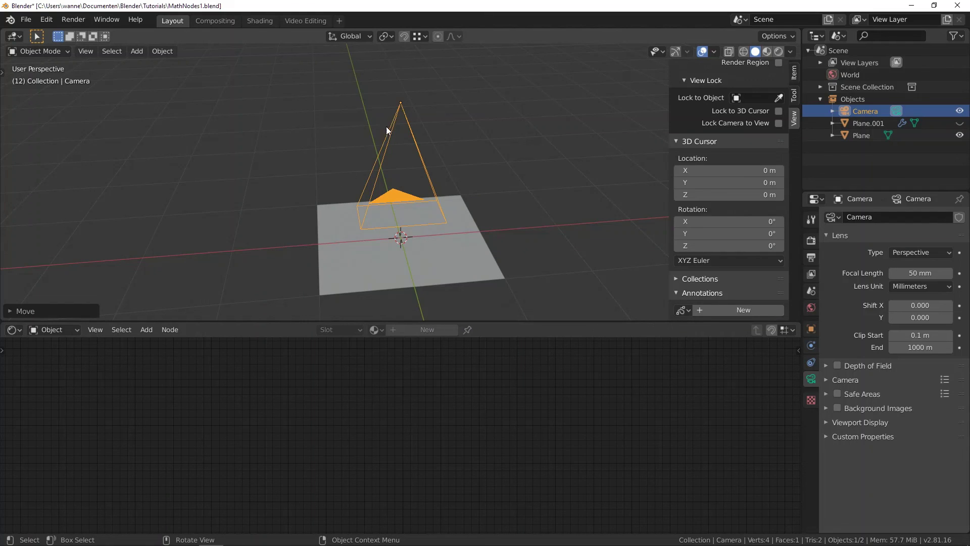
Draw annotation view-ray lines from the camera down to the plane, then return to Shading
drag(402, 103, 323, 200)
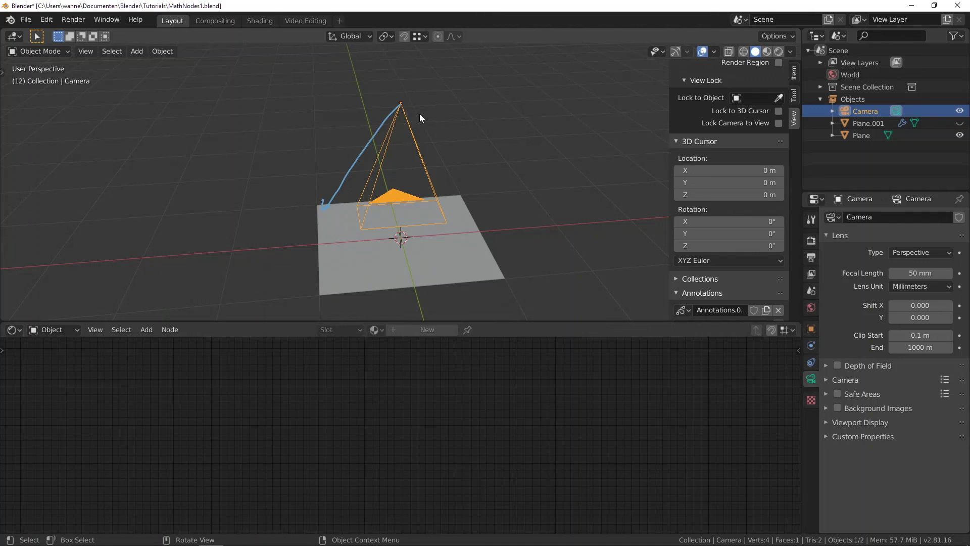
drag(401, 103, 412, 233)
key(KP_5)
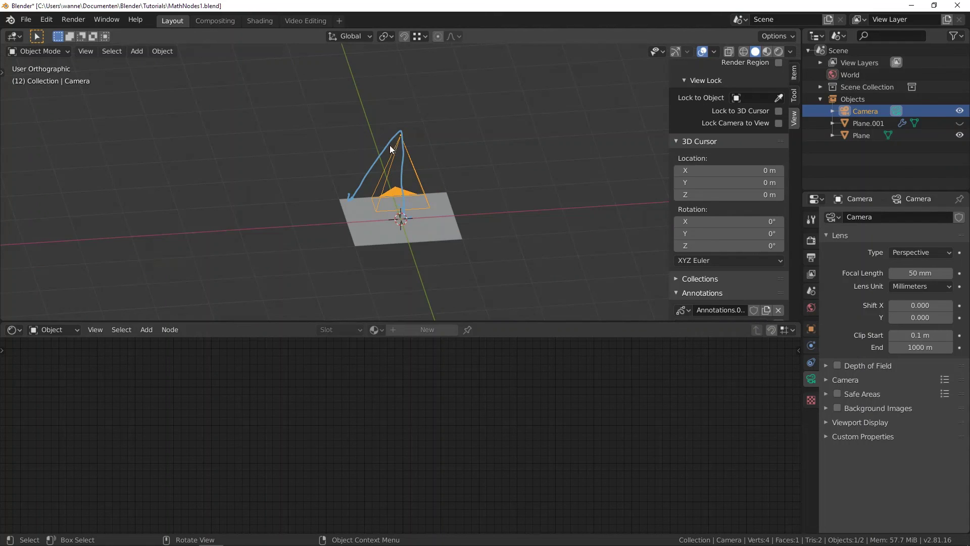
drag(355, 127, 371, 207)
drag(376, 128, 387, 207)
drag(415, 120, 424, 206)
drag(434, 122, 437, 197)
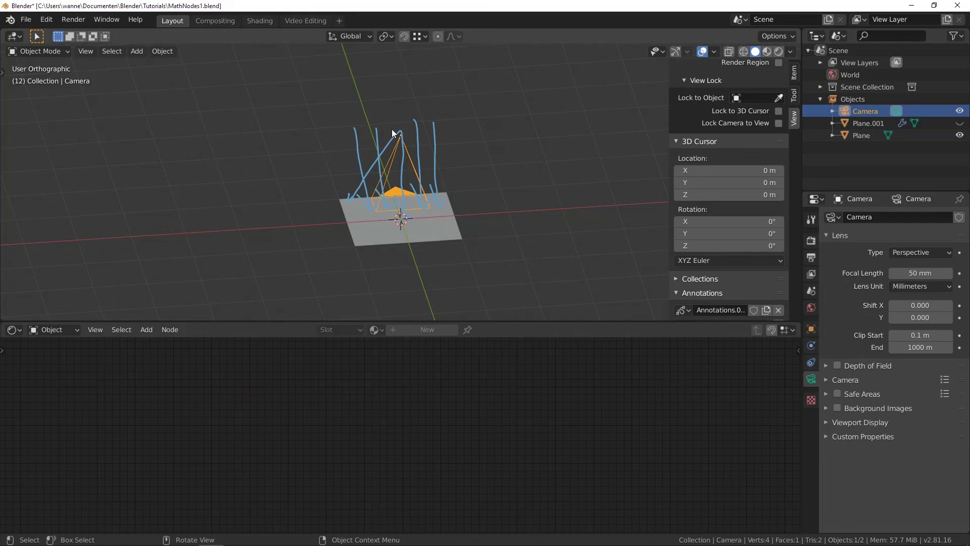
drag(400, 133, 370, 242)
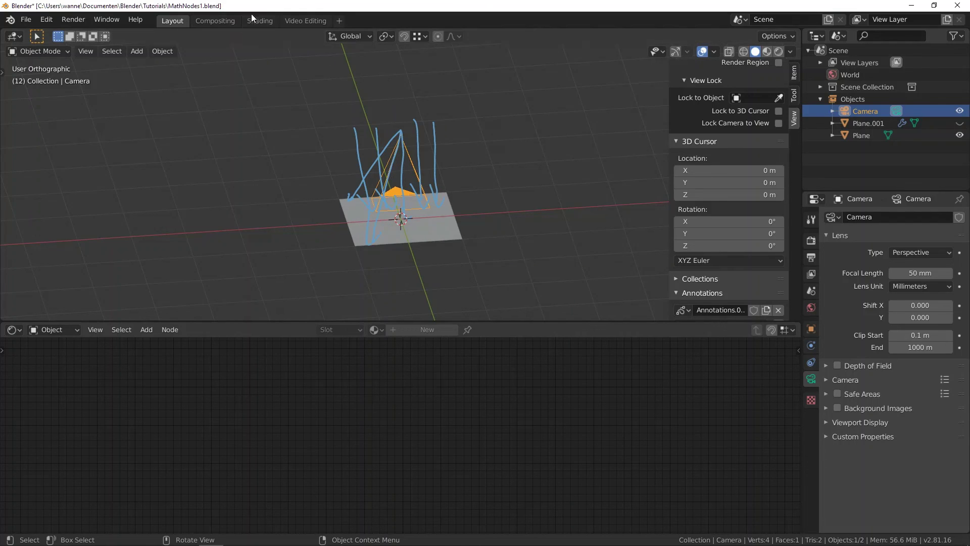
click(270, 20)
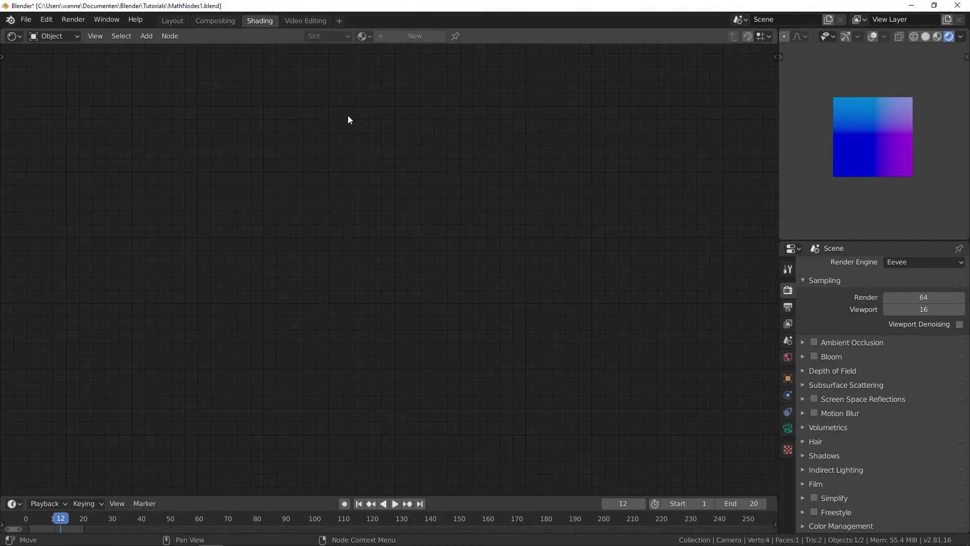
Select the plane and send Camera Data's View Vector to the Viewer, tilting the preview to inspect it
click(869, 129)
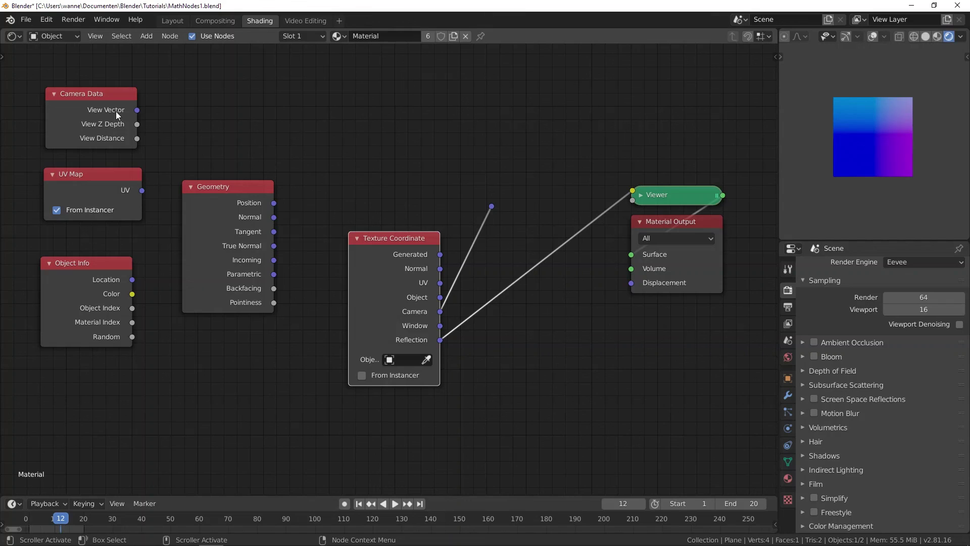
ctrl+shift+click(92, 115)
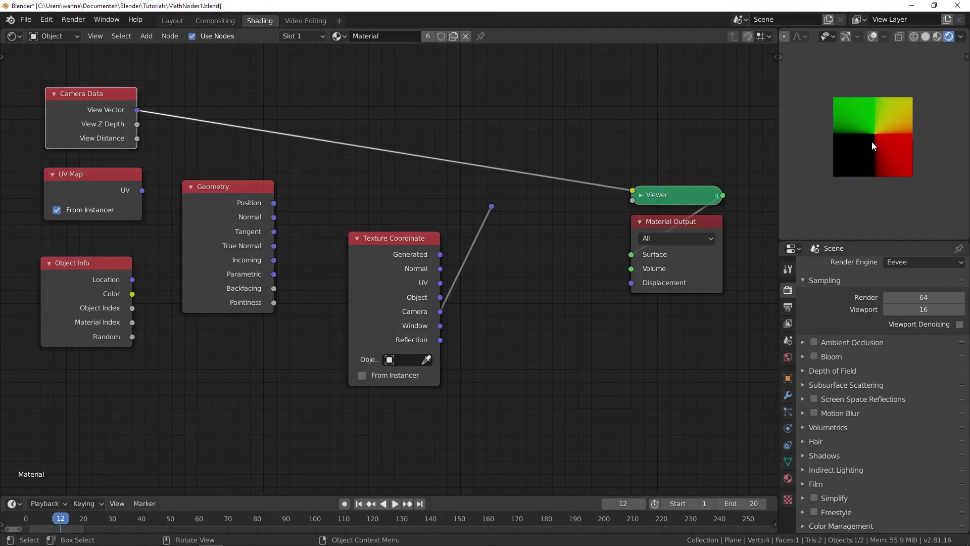
mouse_move(872, 149)
middle_down()
mouse_move(885, 94)
mouse_move(880, 143)
mouse_move(887, 129)
mouse_move(886, 105)
mouse_move(866, 157)
mouse_move(877, 102)
mouse_move(885, 159)
mouse_move(886, 136)
middle_up()
scroll(879, 137, up, 5)
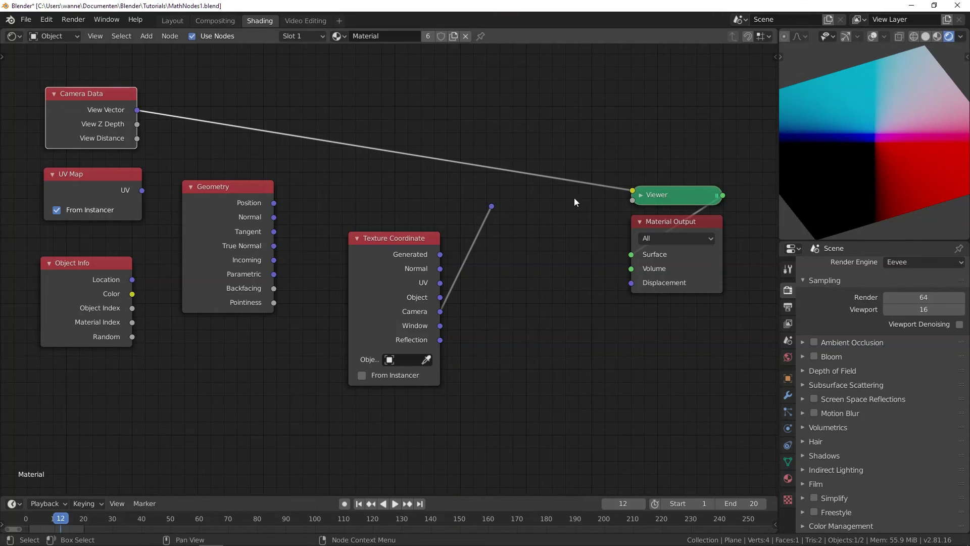
Compare with the reroute's Camera output, then return the Viewer to View Vector
ctrl+shift+click(492, 206)
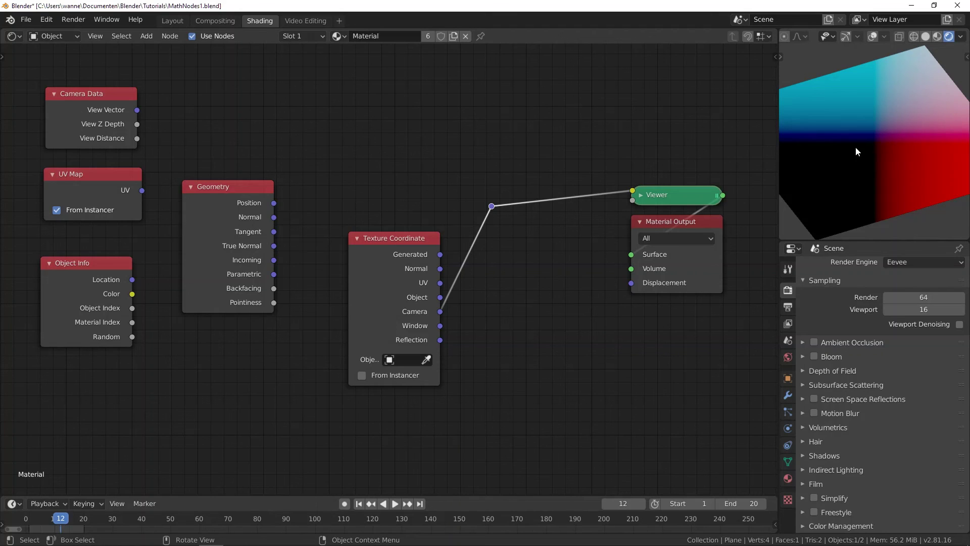
ctrl+shift+click(120, 110)
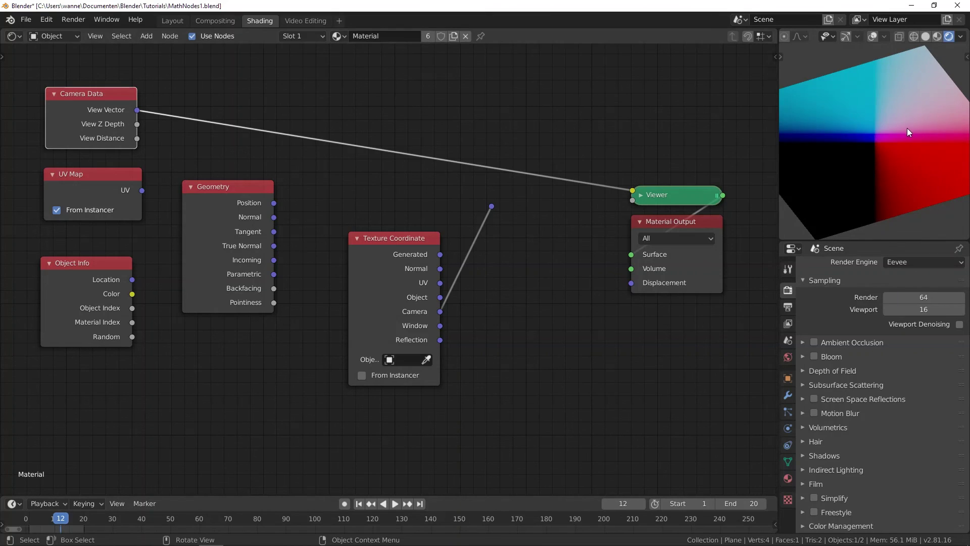
scroll(904, 127, down, 3)
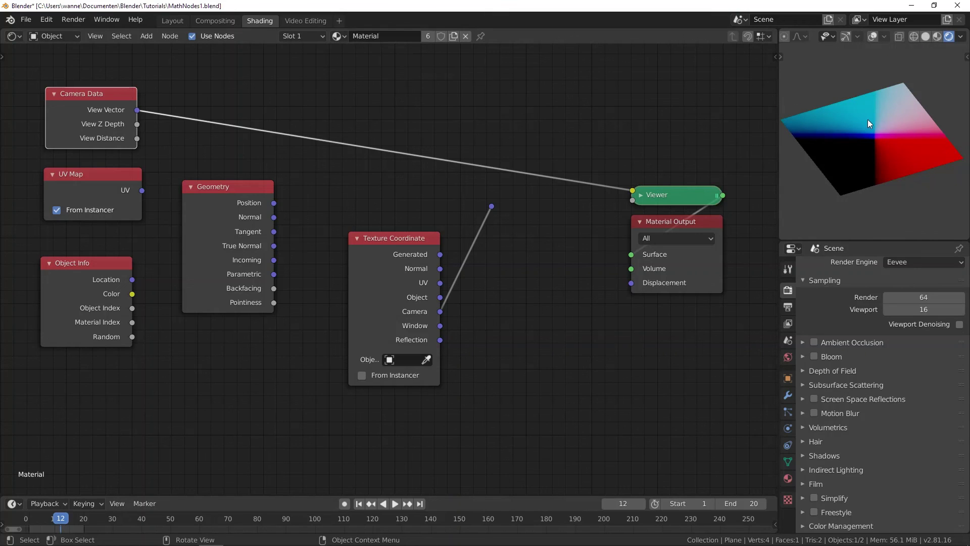